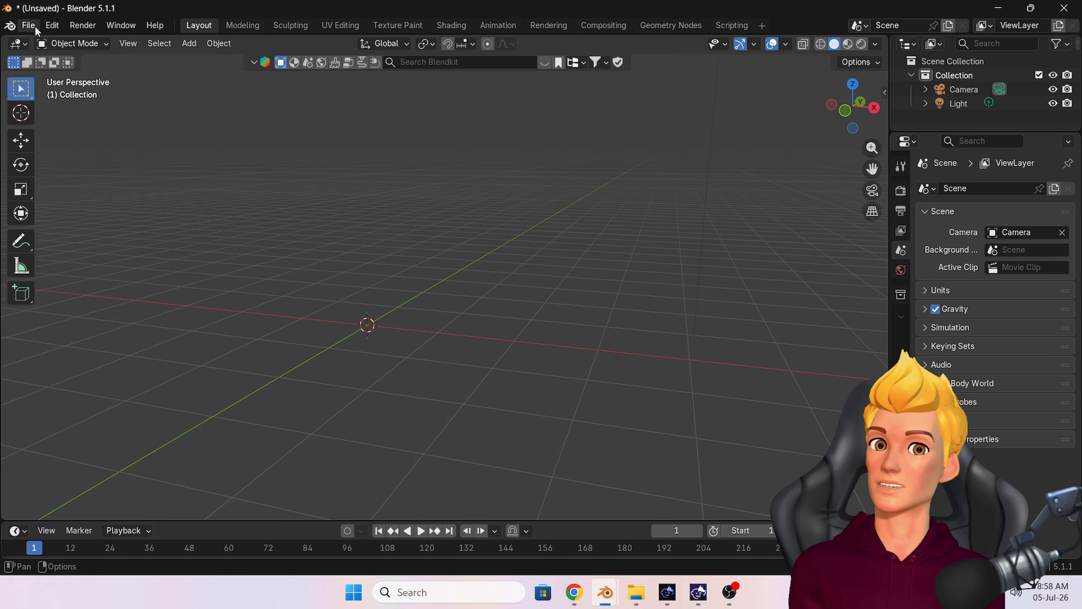
Import the Crouch Walk Forward.fbx character animation from the Downloads folder as FBX
left_click(31, 28)
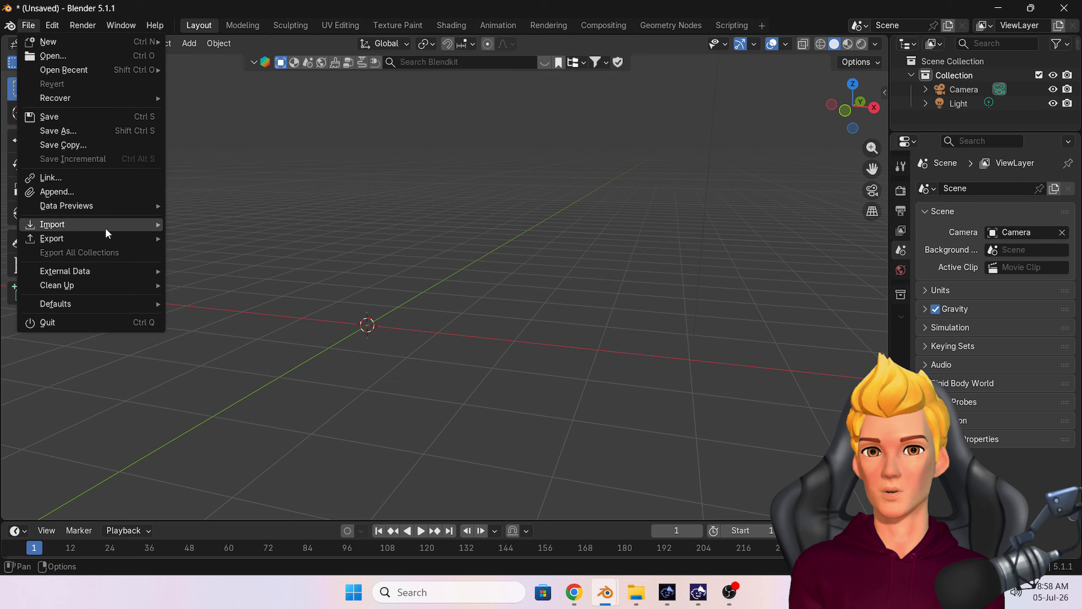
mouse_move(105, 226)
left_click(235, 299)
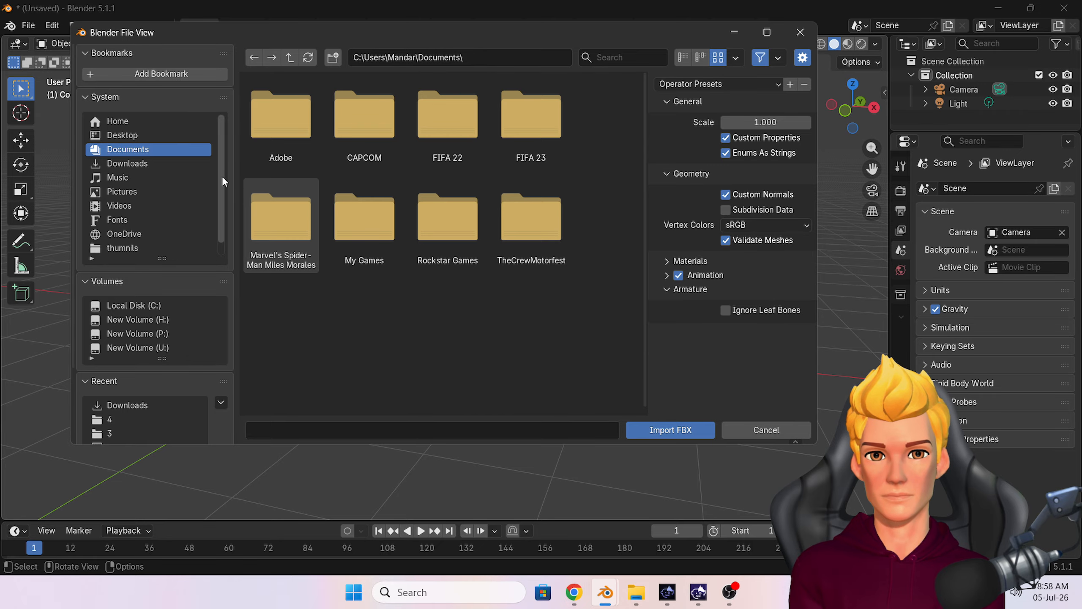
left_click(173, 137)
left_click(172, 167)
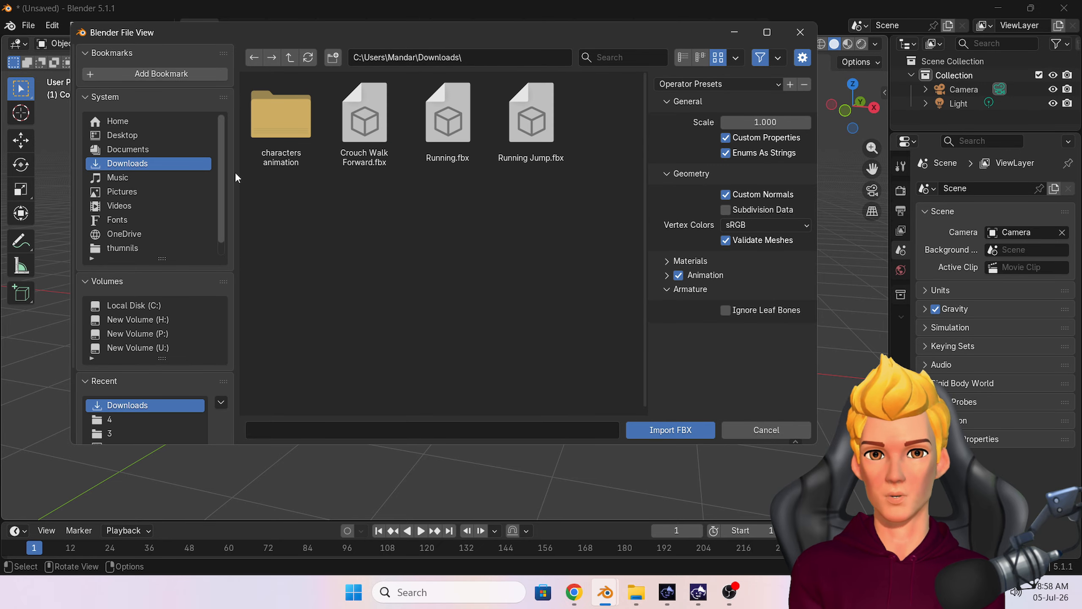
left_click(368, 124)
left_click(671, 430)
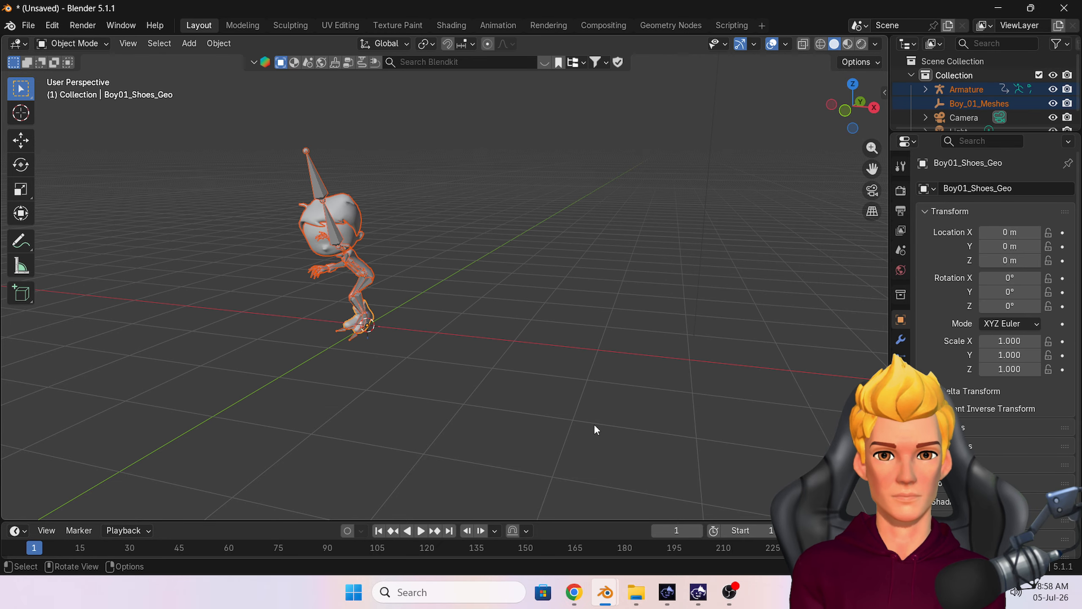
Display the viewport in Material Preview shading and play the imported walk animation to check its motion
middle_click_drag(594, 424, 449, 391)
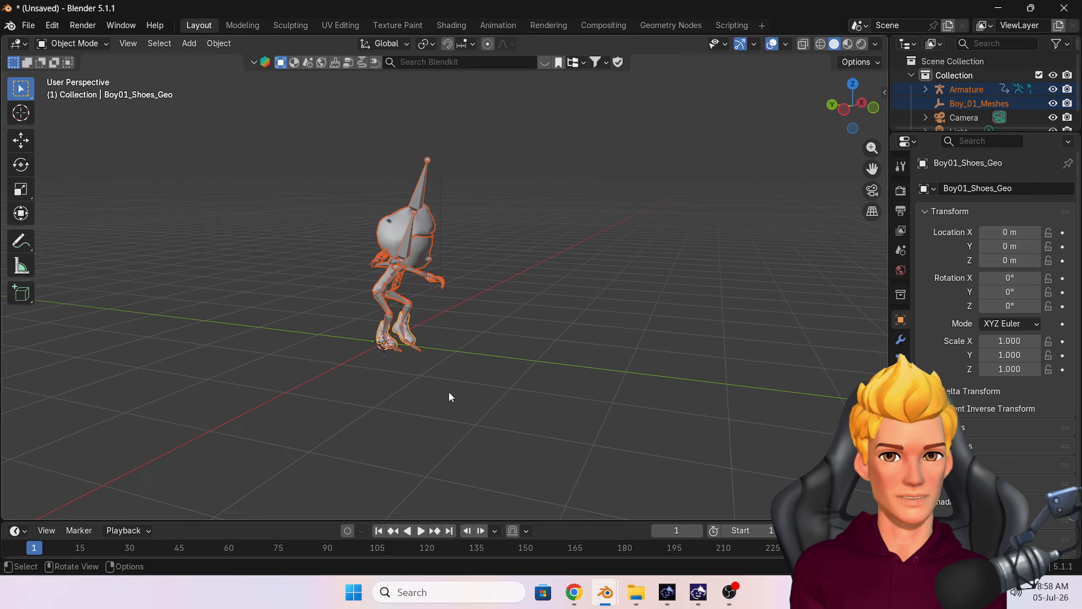
left_click(422, 532)
left_click(847, 46)
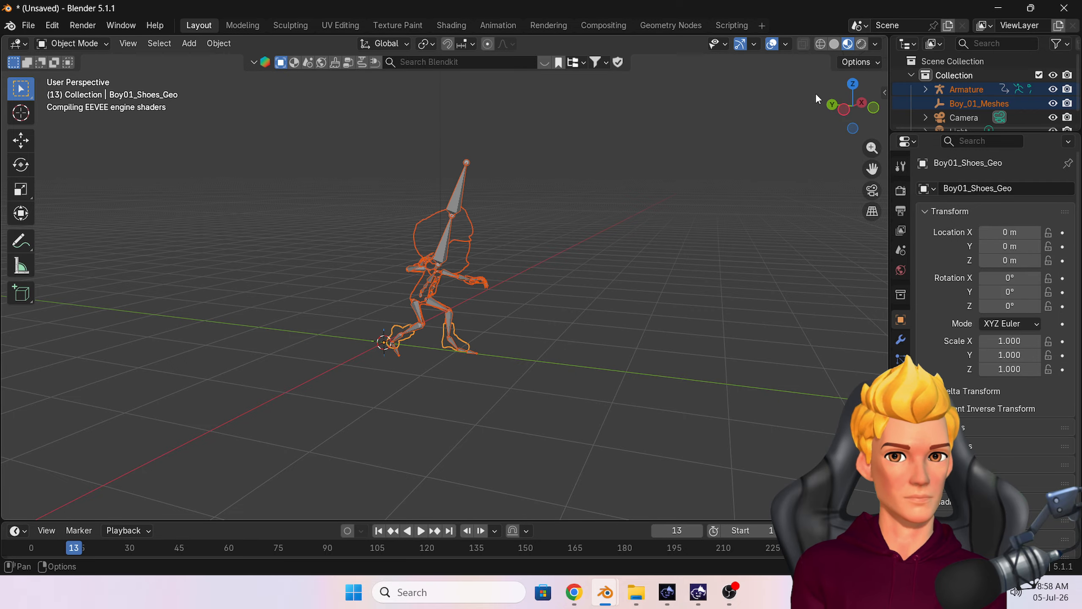
left_click(420, 531)
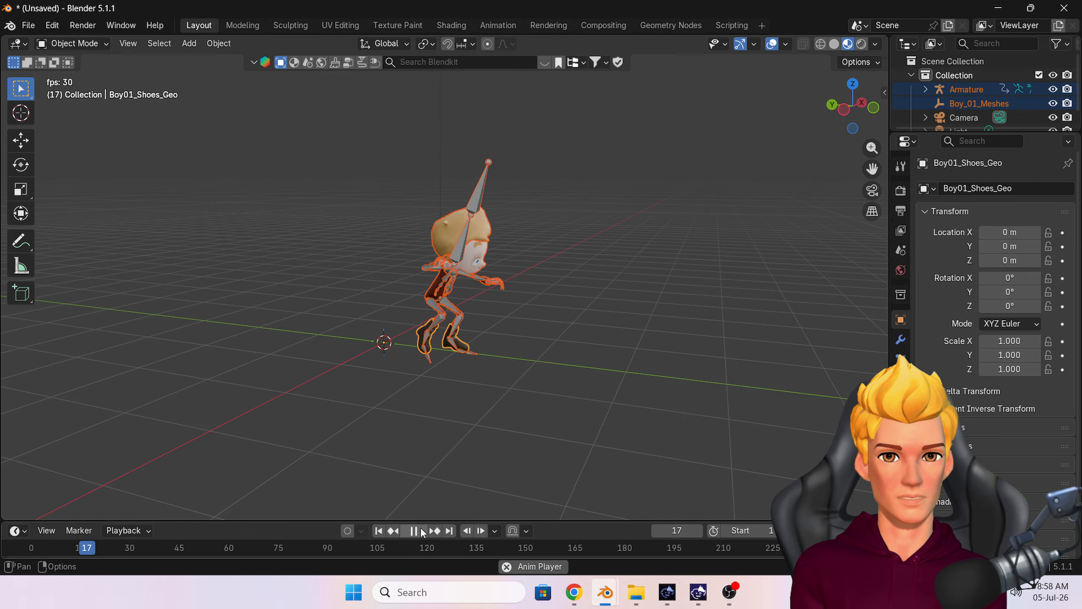
middle_click_drag(473, 413, 396, 426)
left_click(413, 530)
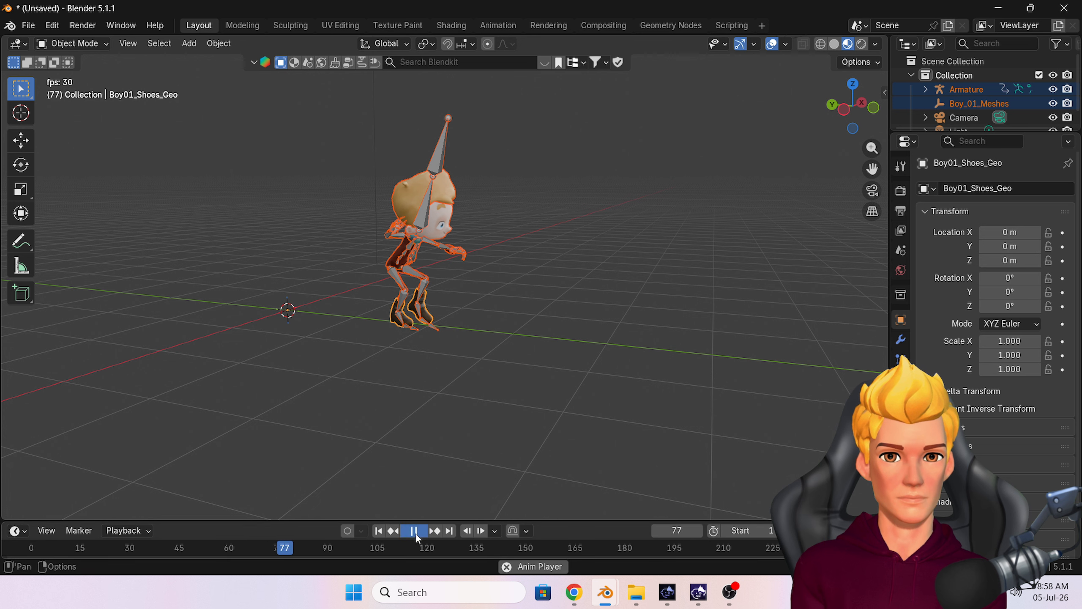
Enlarge the timeline area and put the character's armature in Pose Mode with its hips bone selected
left_click_drag(334, 517, 325, 406)
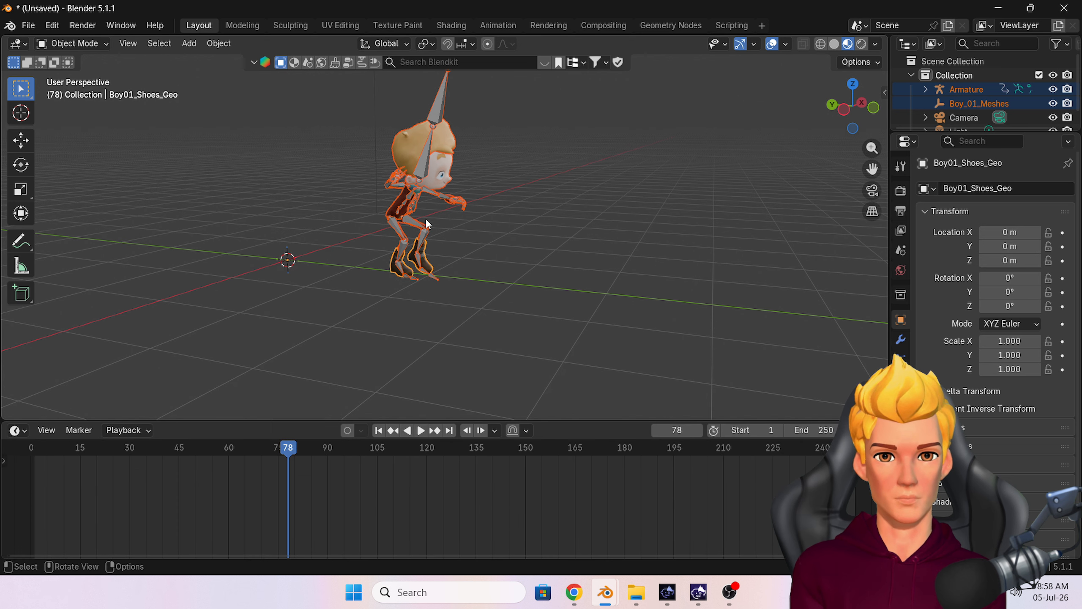
left_click(397, 216)
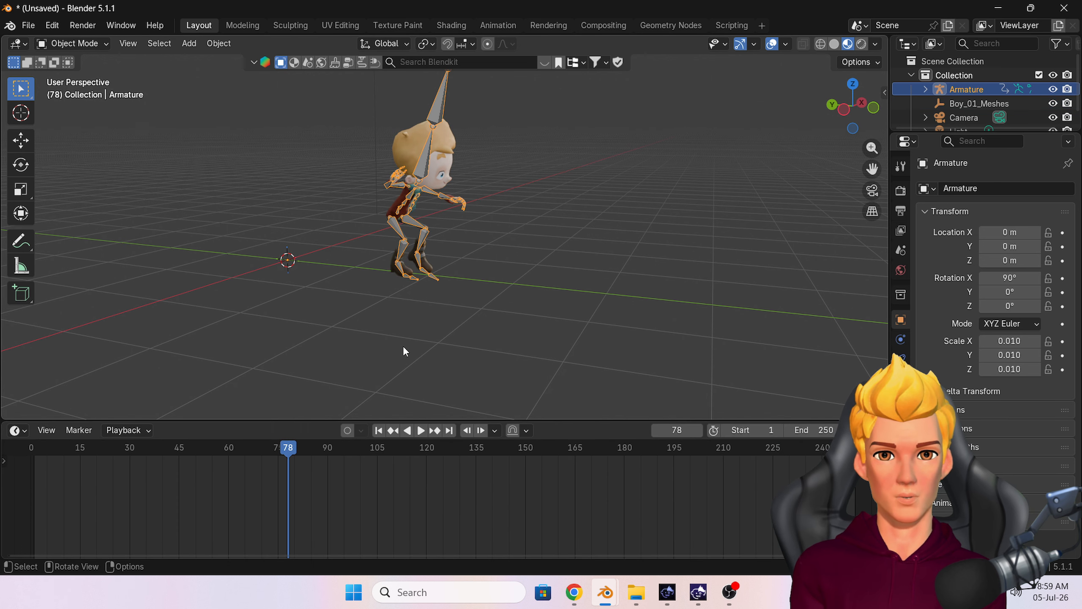
left_click(72, 43)
left_click(79, 89)
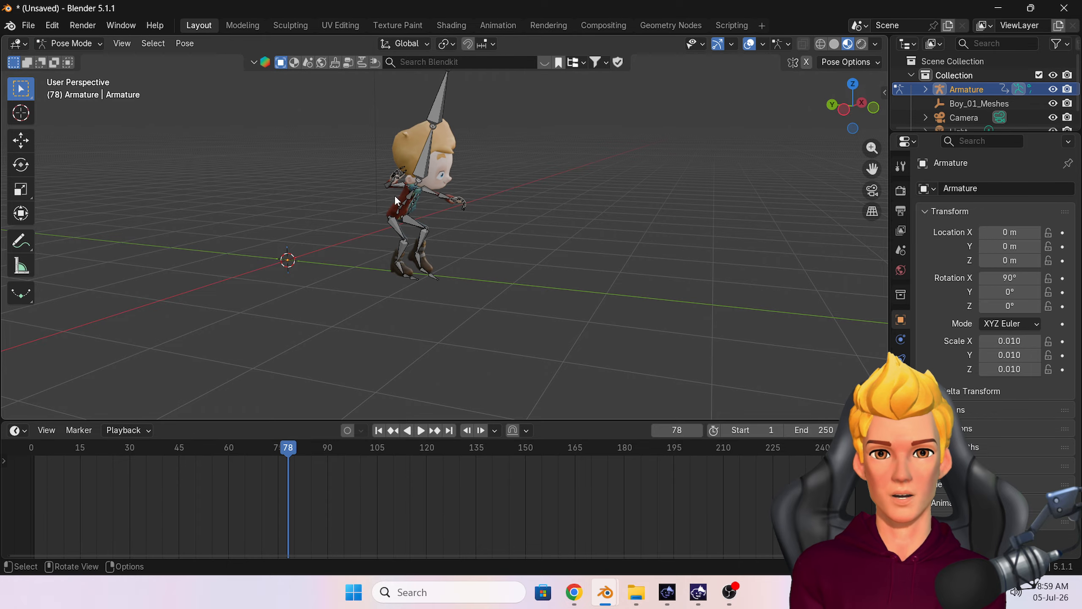
left_click(401, 217)
Go to frame 3, select all bones and make their animation curves cyclic with the Make Cyclic (F-Modifier) extrapolation
left_click_drag(285, 447, 43, 463)
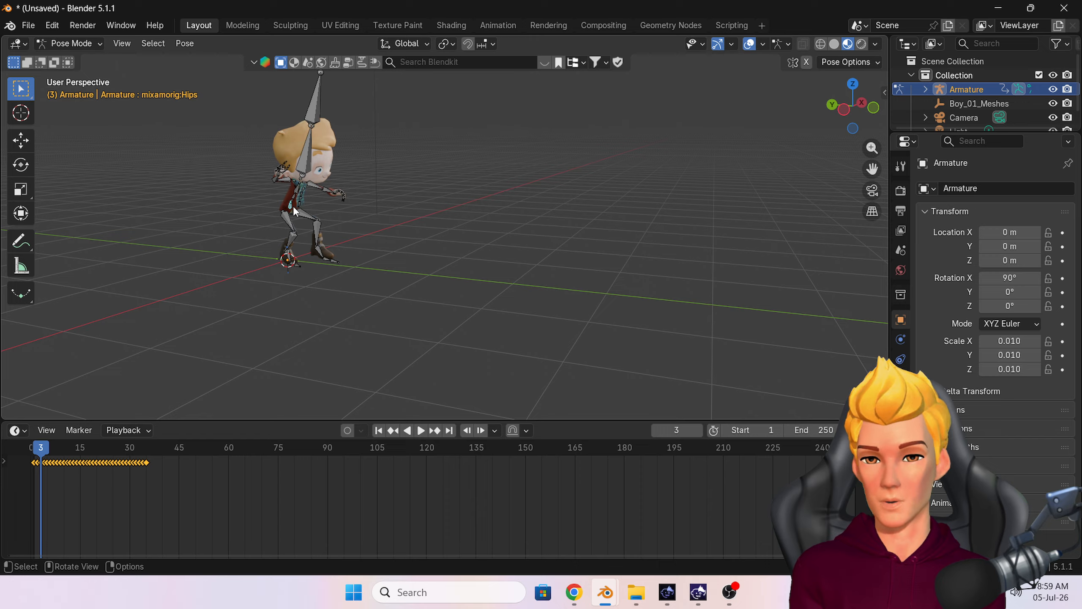
key("a")
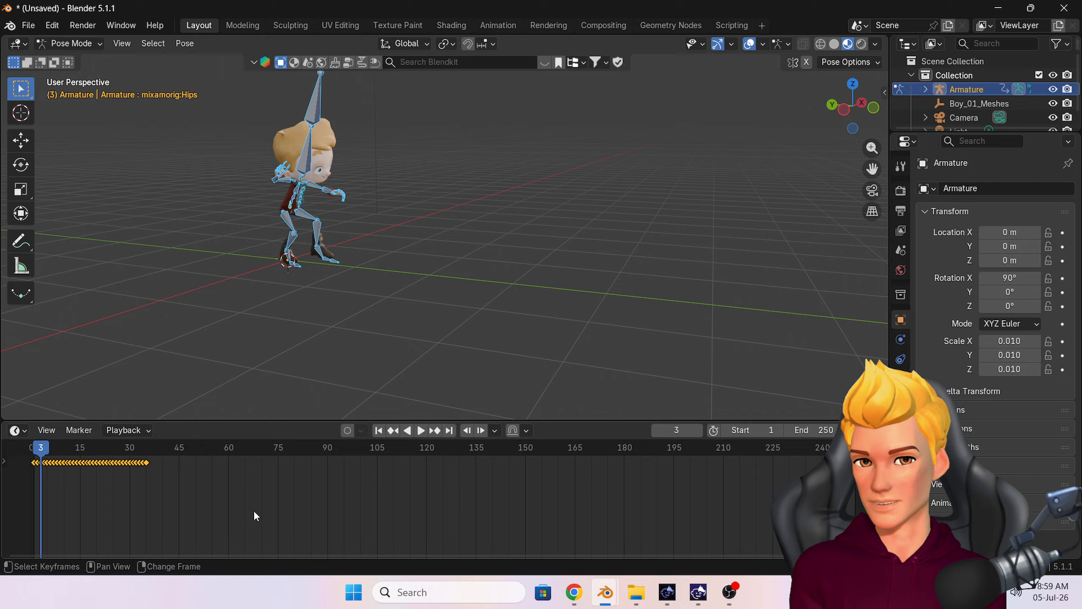
key("shift+e")
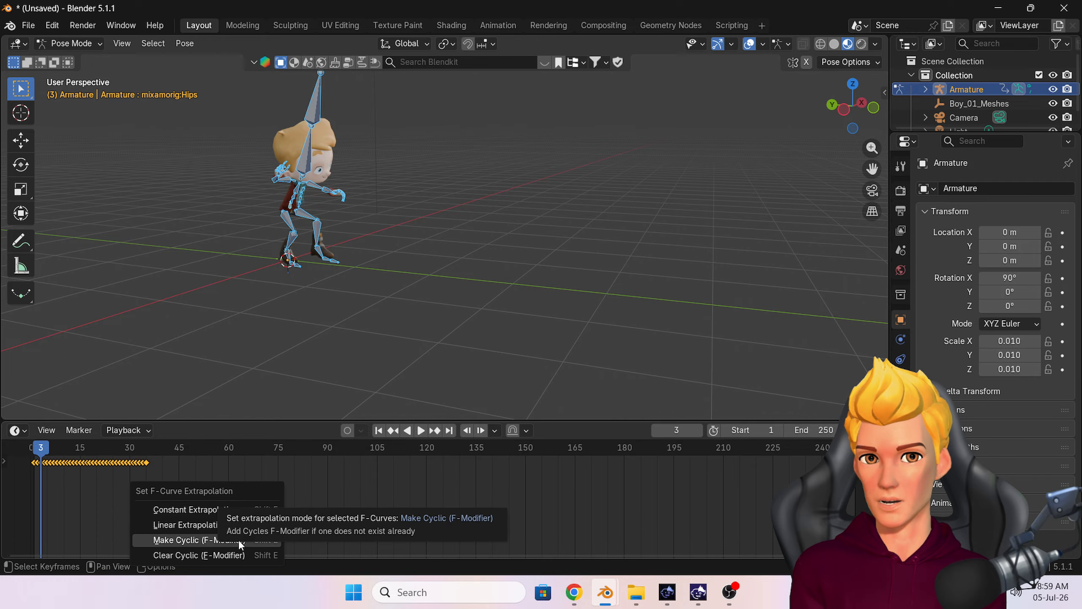
left_click(195, 540)
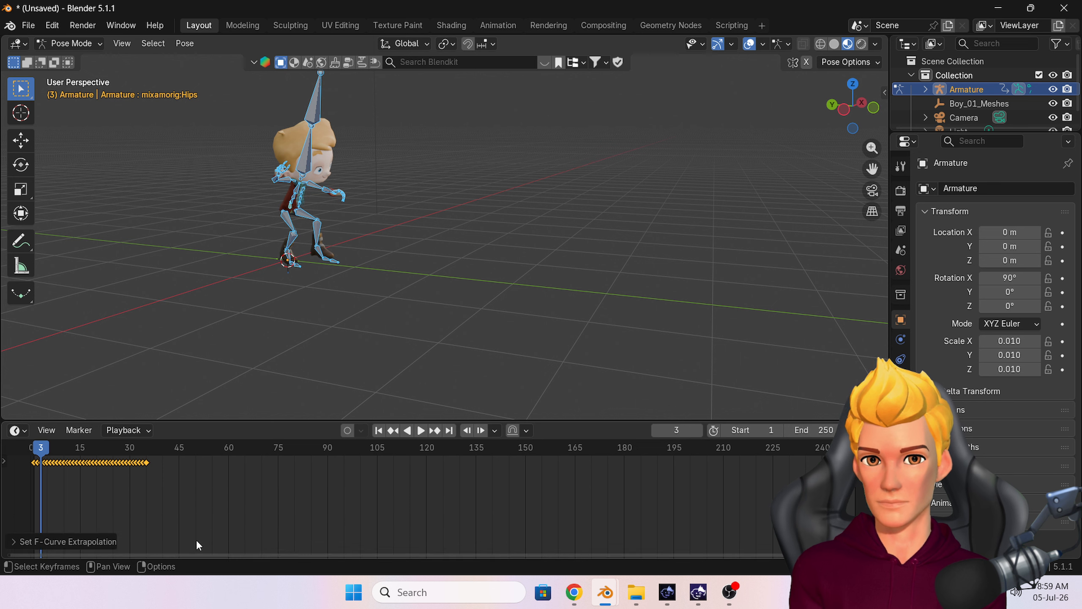
Change the timeline area to the Graph Editor and select only the hips bone's wave-shaped X Location curve
left_click(21, 431)
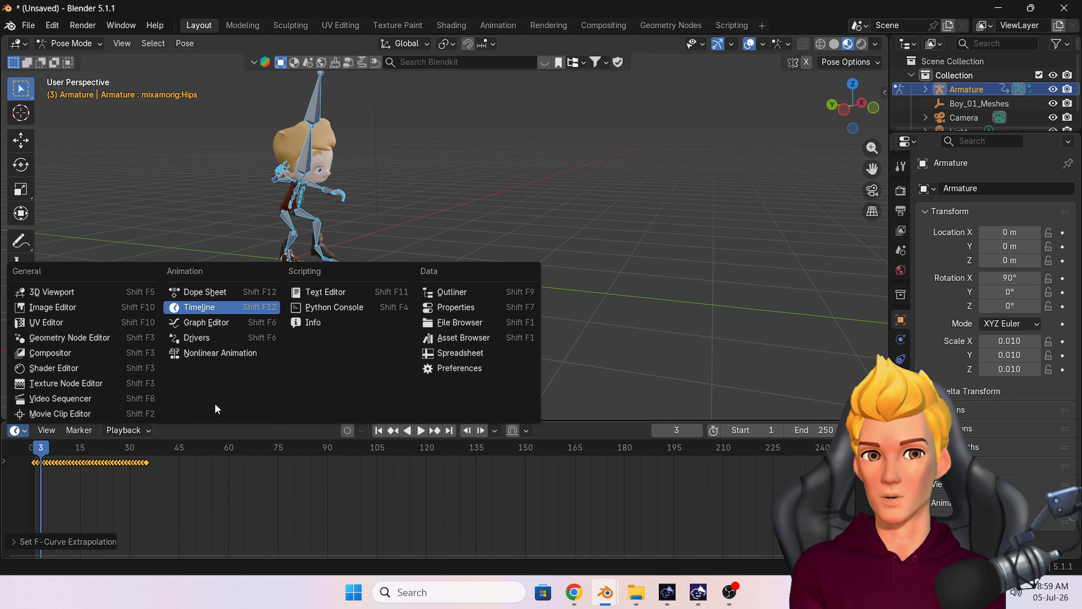
left_click(230, 322)
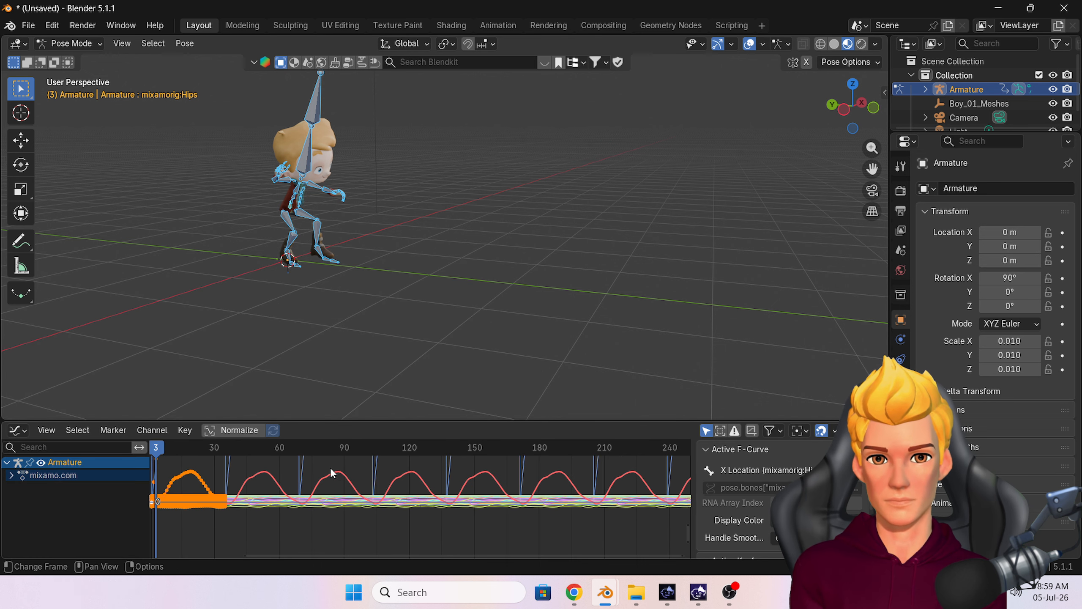
left_click_drag(325, 466, 339, 482)
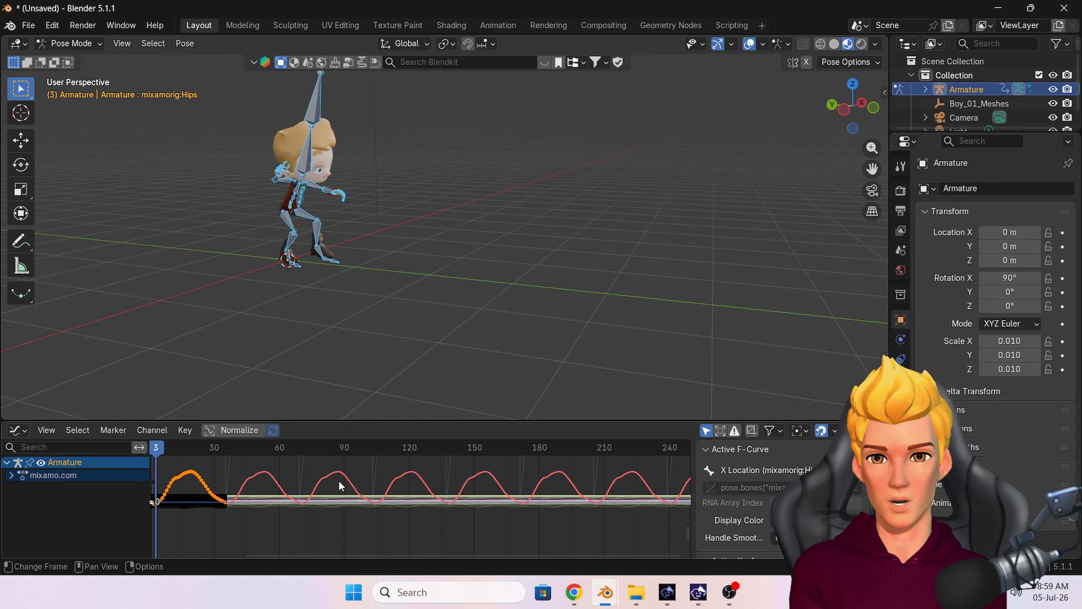
Set the After Mode of the hips curve's Cycles modifier to Repeat with Offset
left_click(877, 510)
scroll(758, 490, "down", 2)
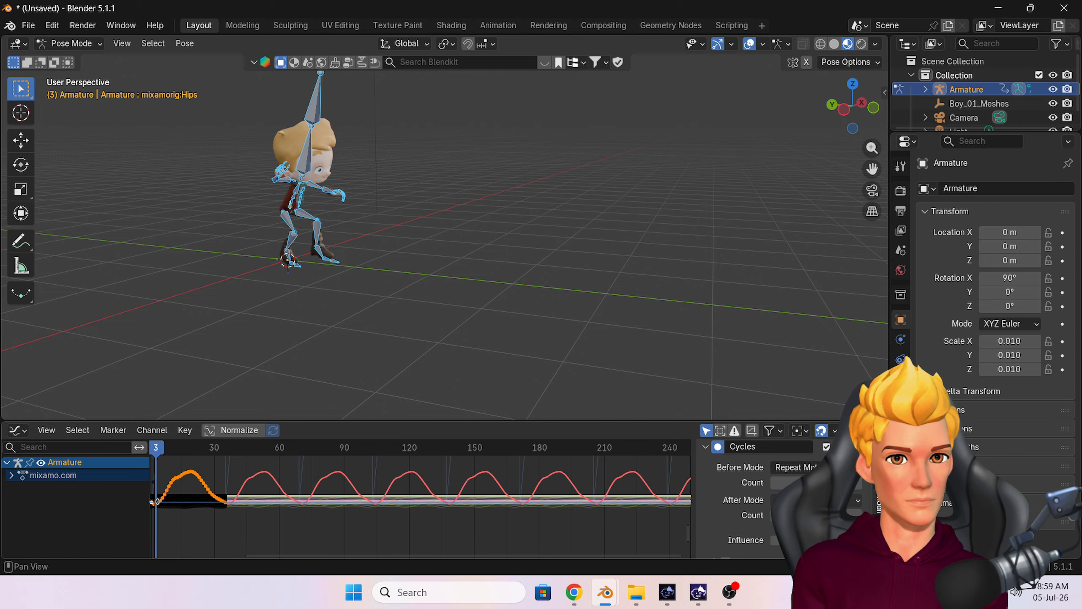
left_click(774, 501)
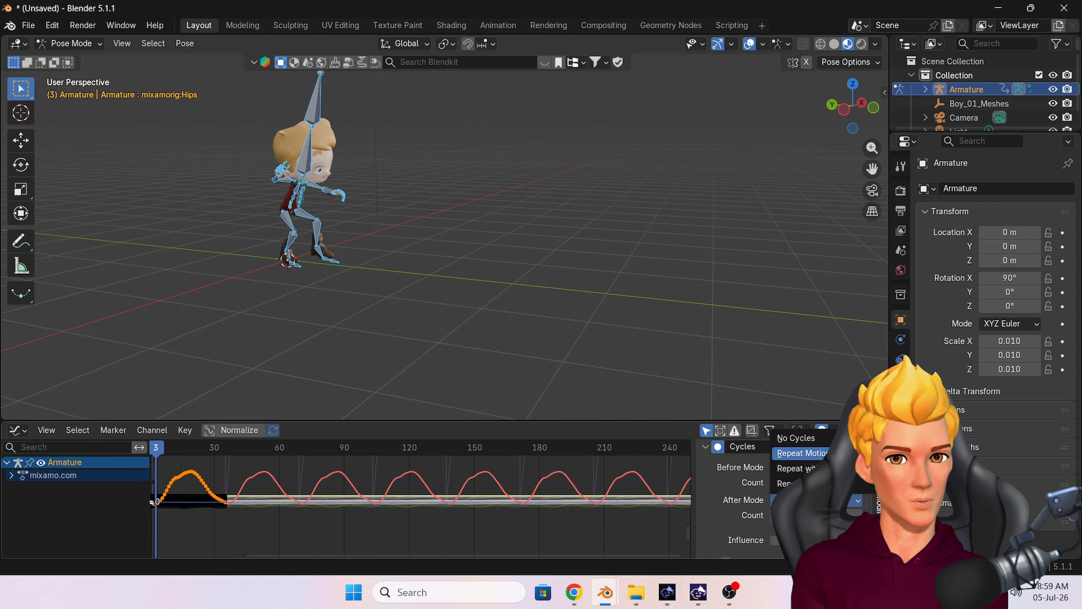
left_click(799, 473)
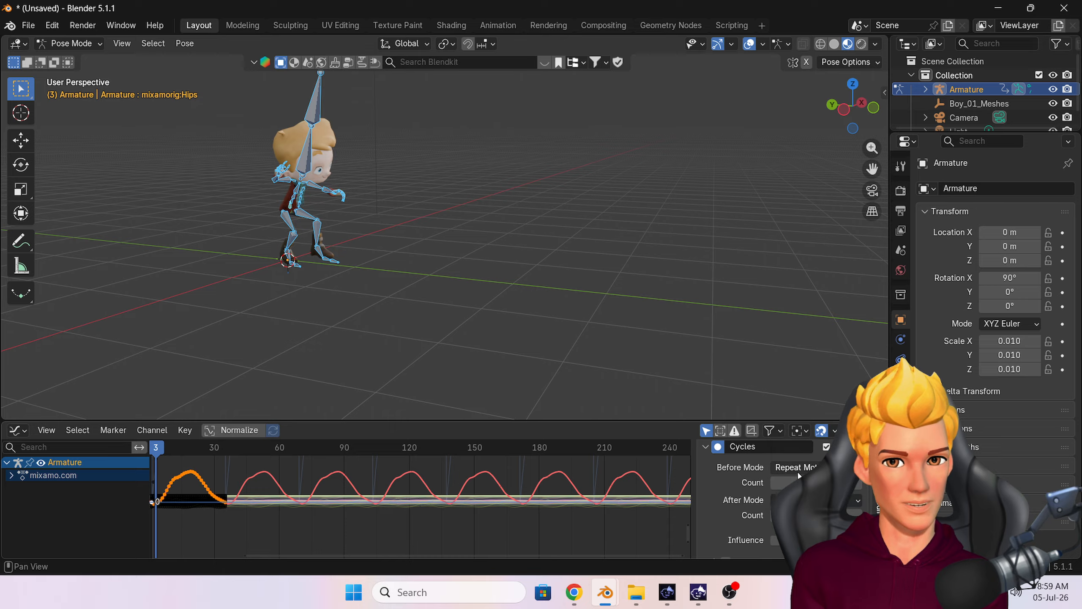
Copy the hips curve's F-Modifiers, select all animation curves and paste the modifiers onto them
scroll(762, 490, "up", 2)
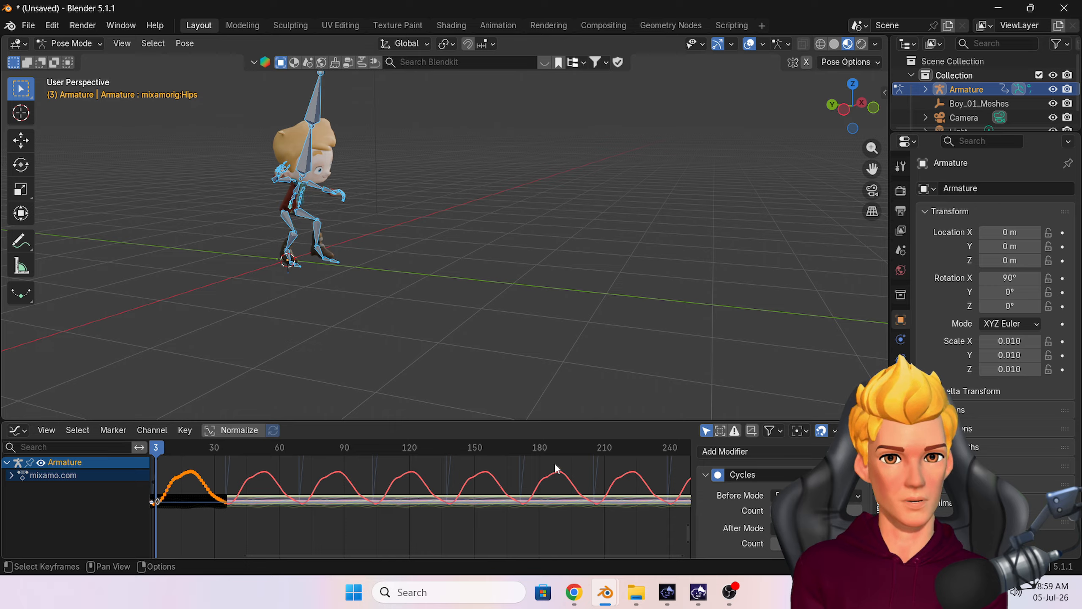
key("a")
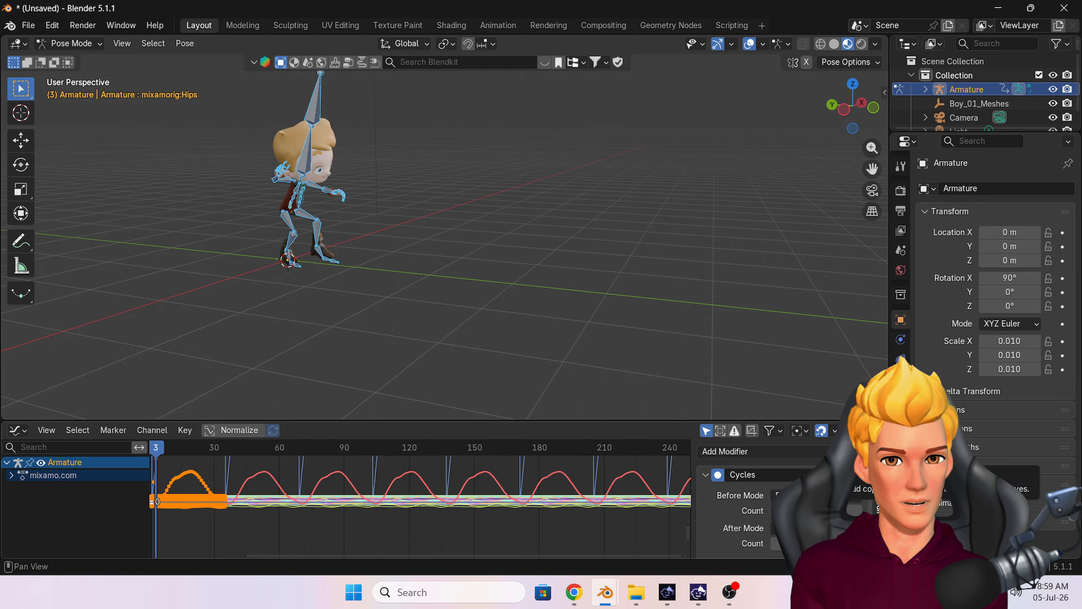
left_click(859, 451)
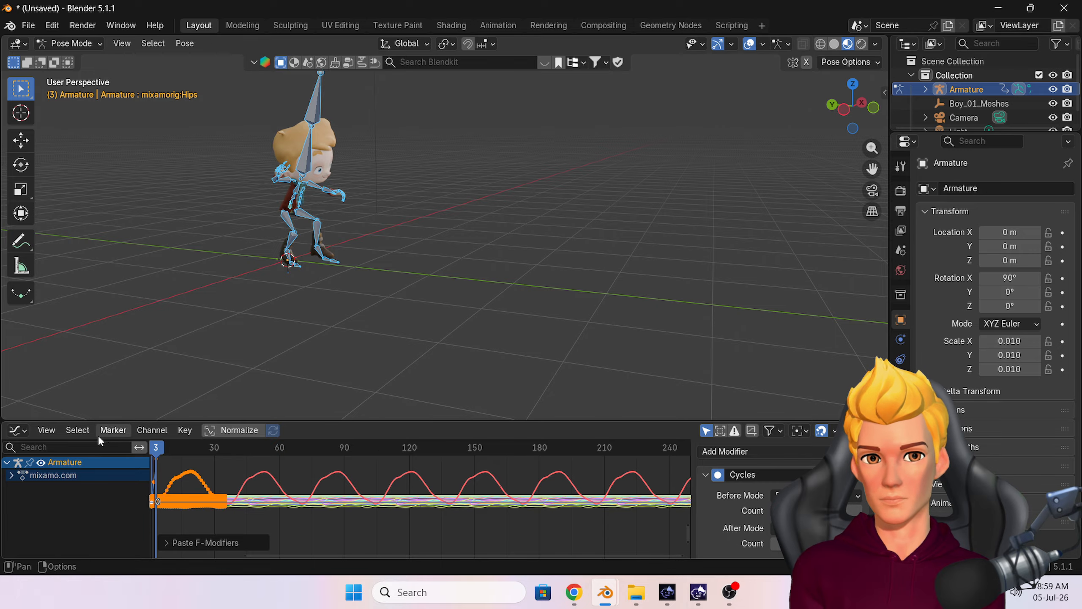
Change the Graph Editor back to the Timeline, play the repeating walk, stop it and return to frame 8
left_click(17, 430)
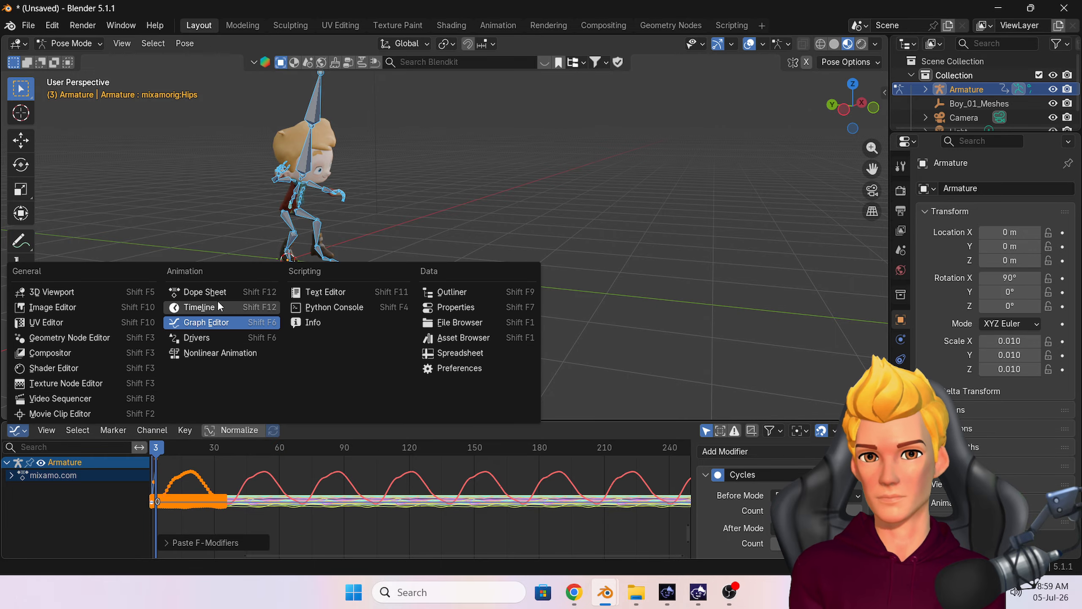
left_click(200, 307)
left_click(421, 432)
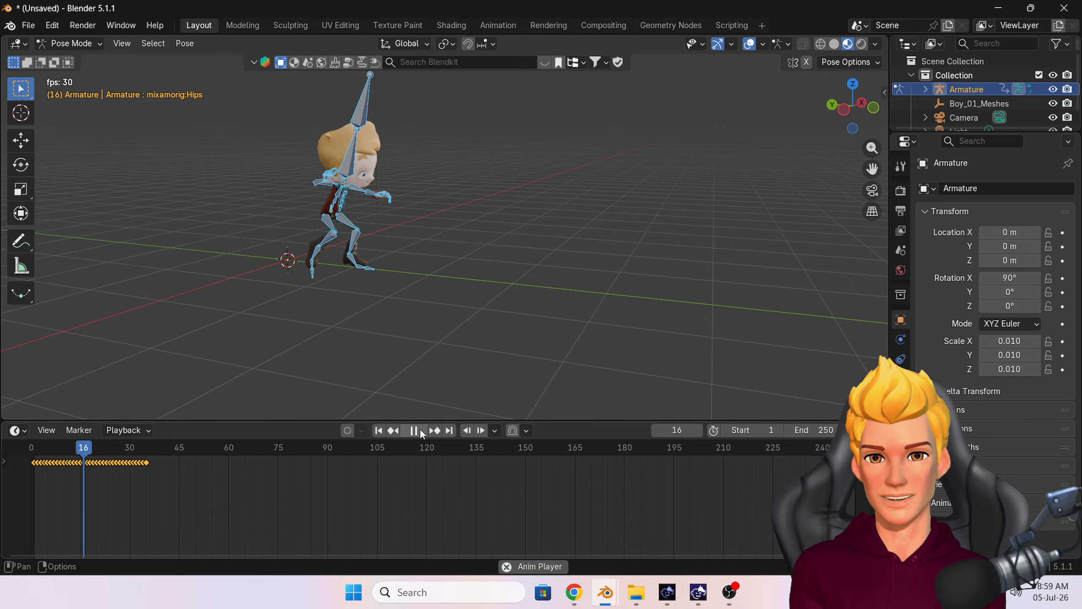
middle_click_drag(481, 358, 405, 316)
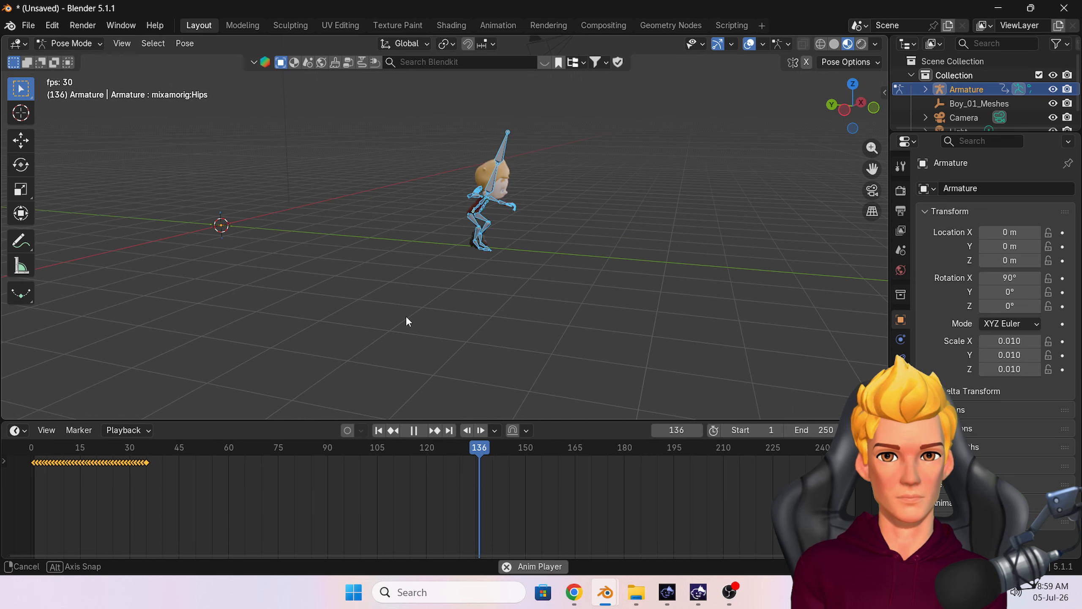
left_click(413, 430)
left_click_drag(596, 455, 56, 448)
Change the timeline area to the Dope Sheet and set its mode to Action Editor
left_click(25, 431)
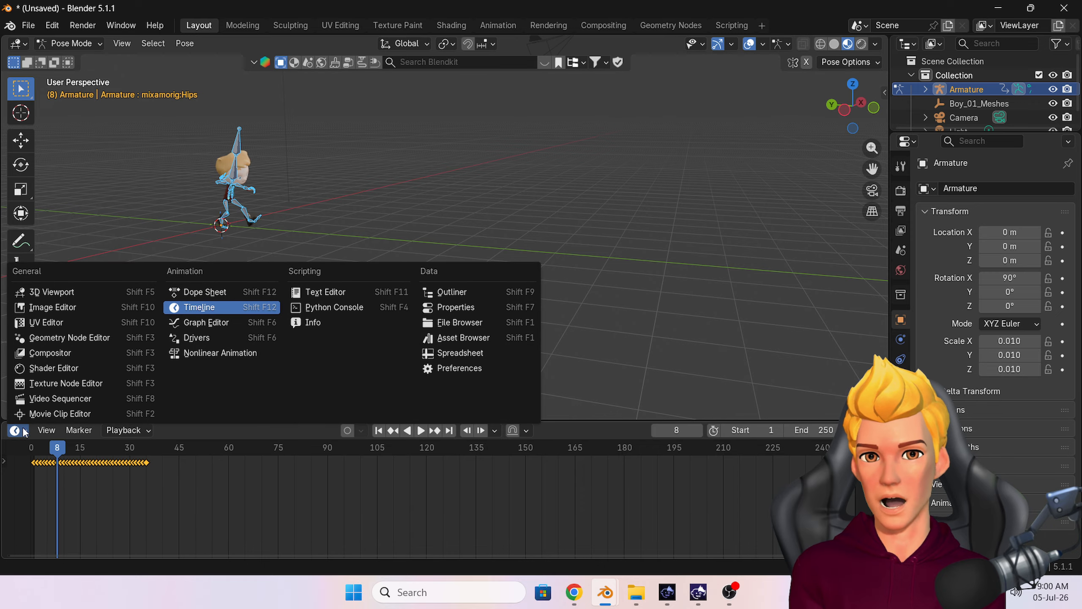
left_click(221, 294)
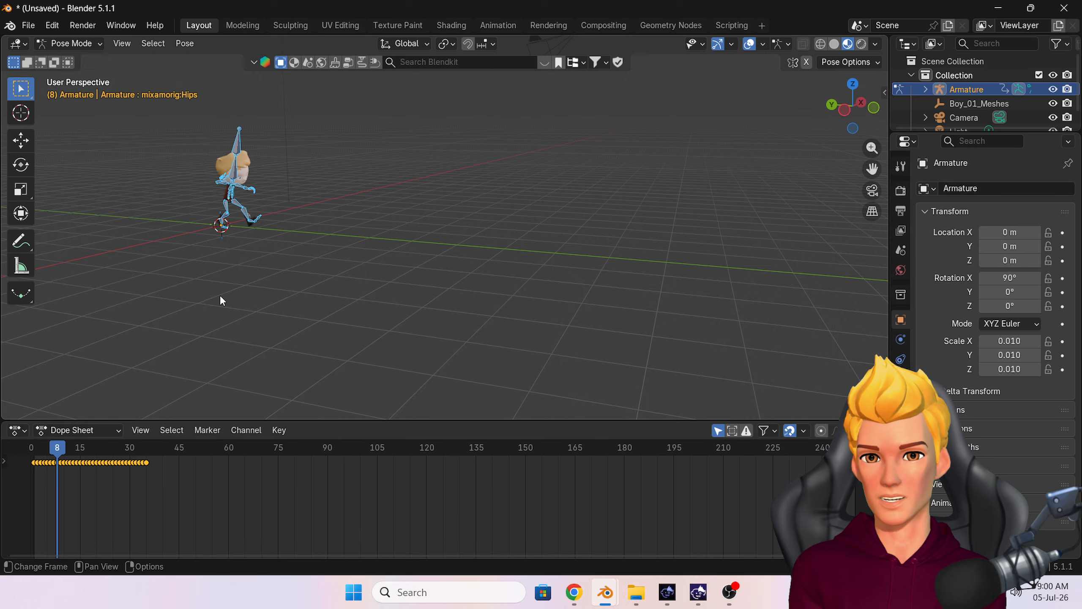
left_click(101, 431)
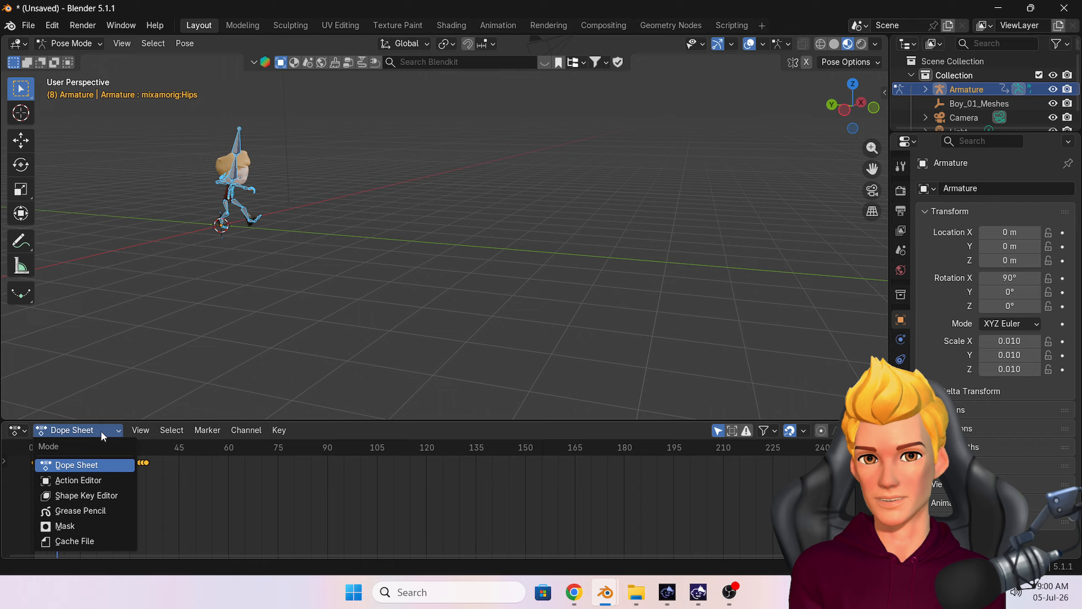
left_click(110, 480)
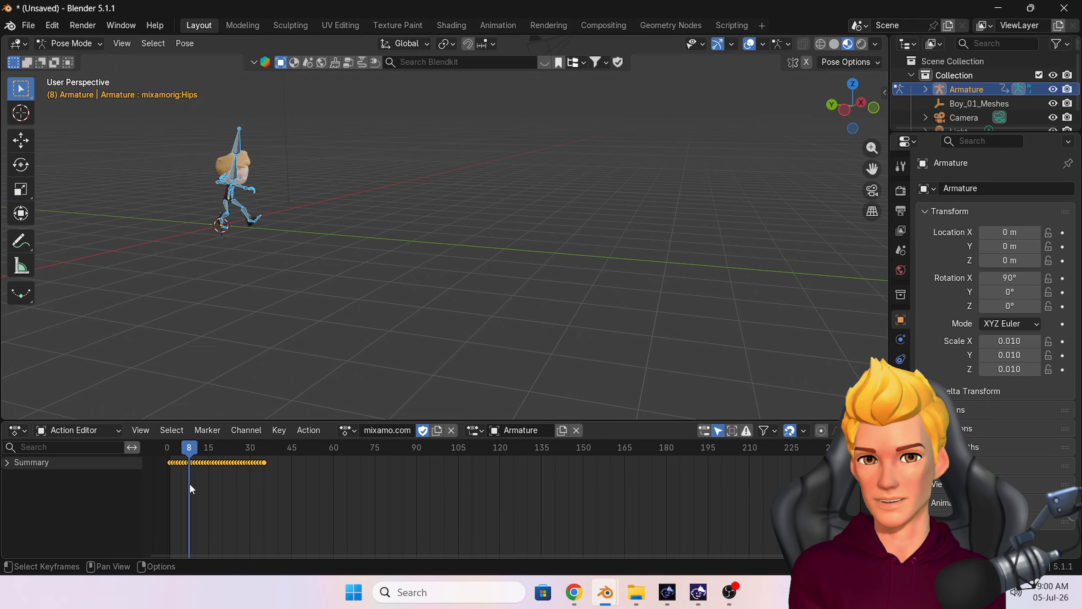
Rename the mixamo.com action to 1 and its Armature slot to 1
left_click(399, 429)
type("1")
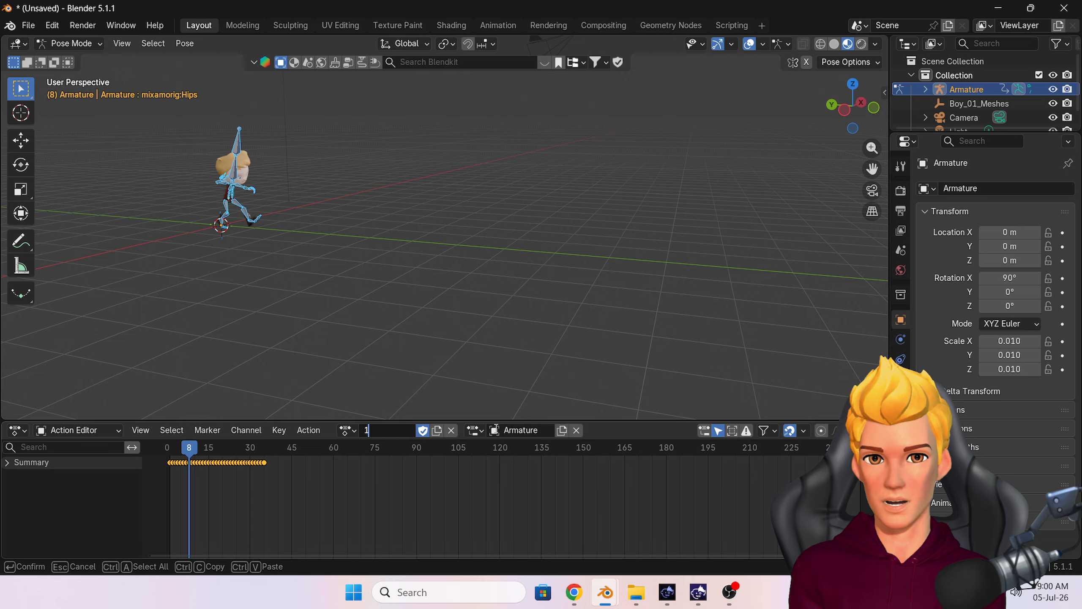
key("Return")
left_click(528, 431)
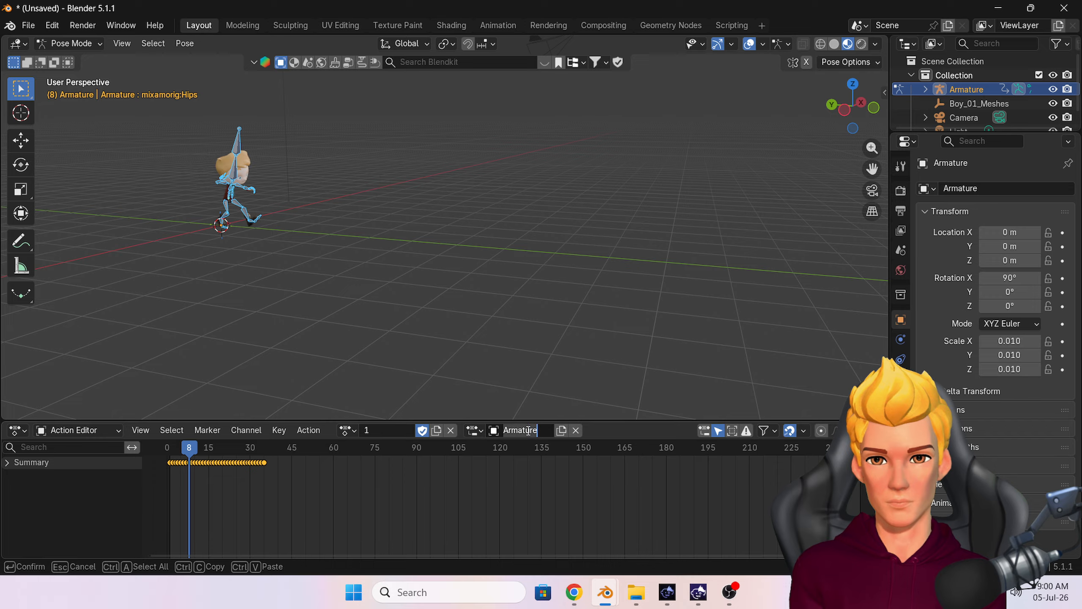
key("ctrl+a")
type("1")
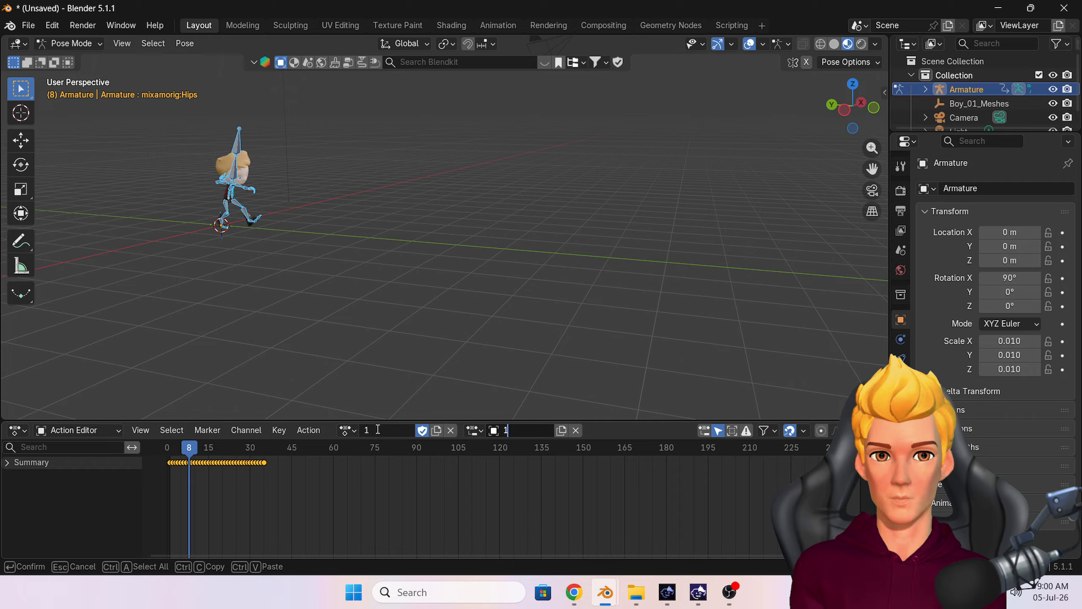
left_click(976, 90)
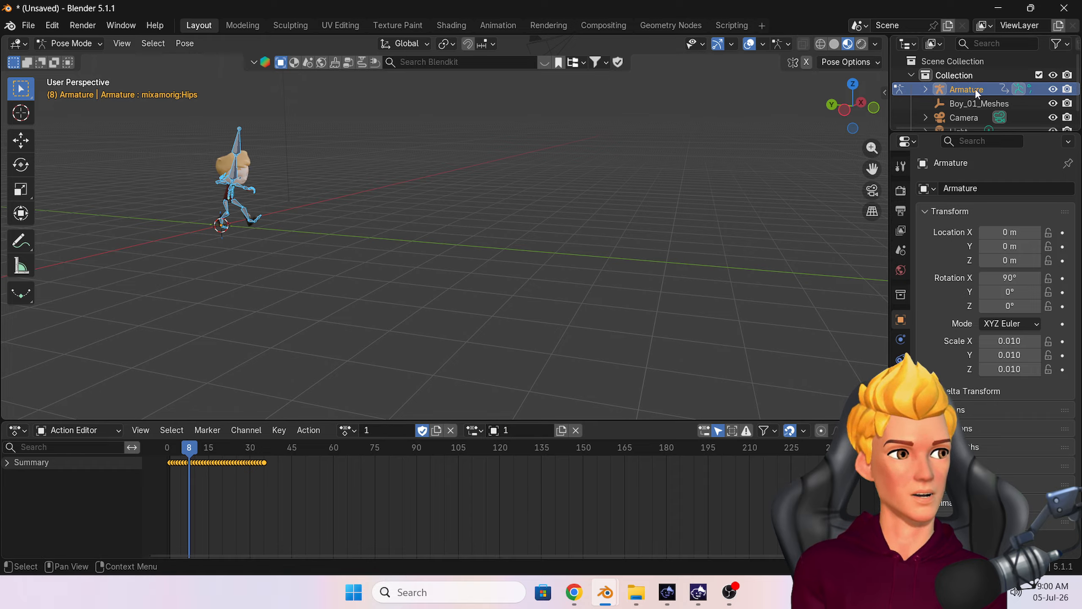
Rename the walk's Armature object in the Outliner as 1
double_click(976, 89)
key("ctrl+a")
type("1")
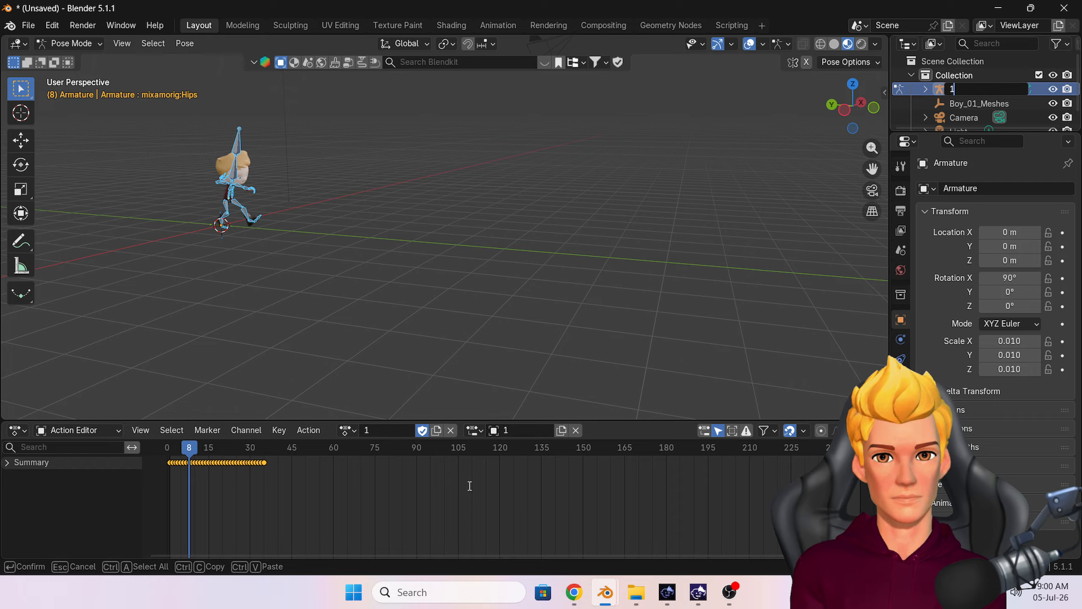
key("Return")
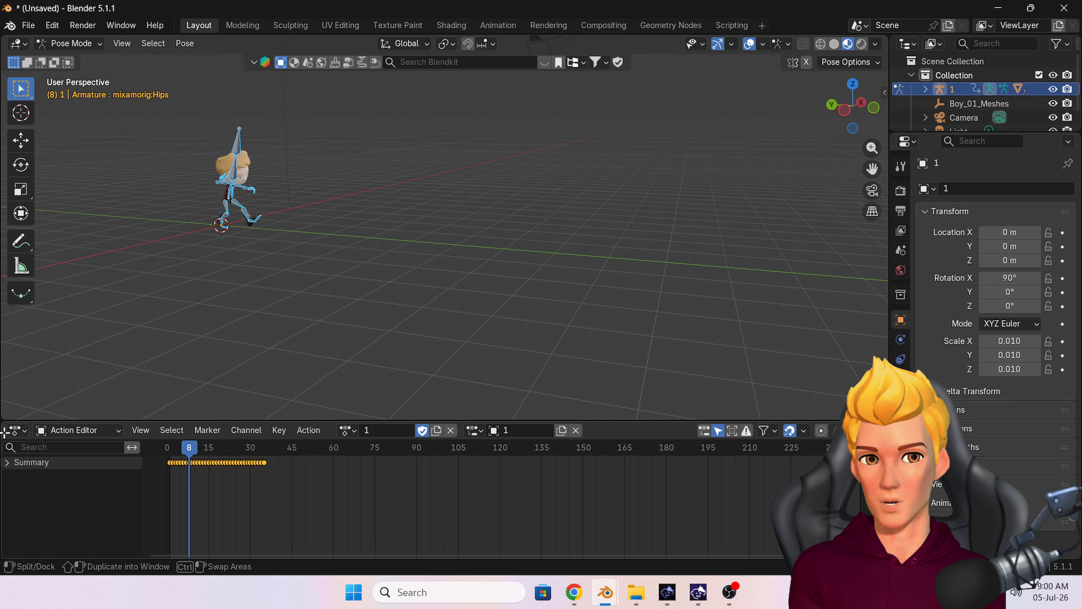
Split the Action Editor area into two stacked areas, enlarge them, and change the lower one to the Nonlinear Animation editor
left_click_drag(15, 437, 31, 491)
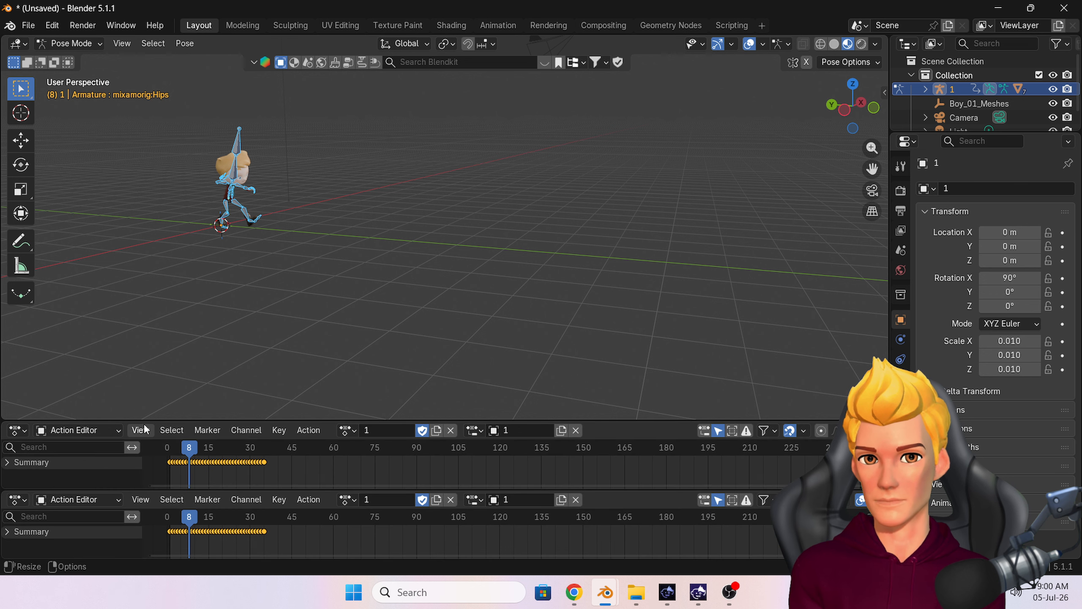
left_click_drag(141, 423, 150, 366)
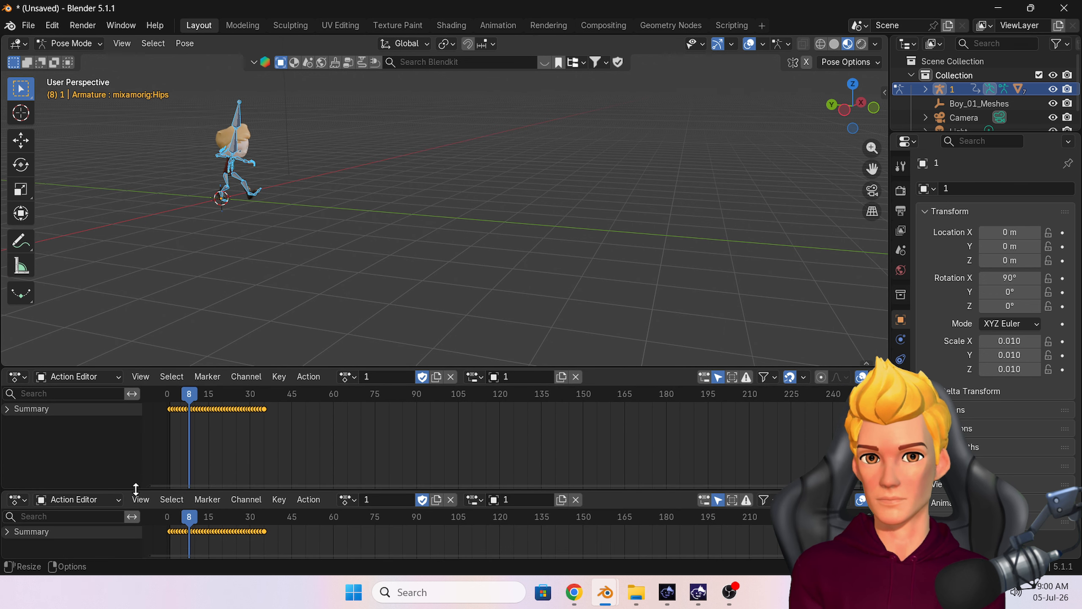
left_click_drag(137, 491, 138, 459)
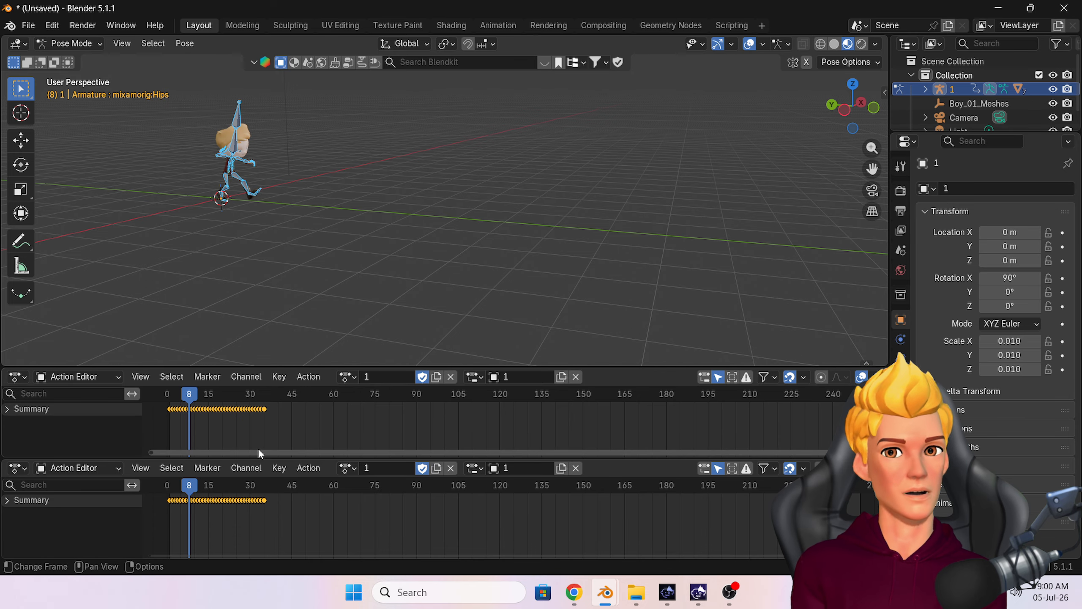
left_click(76, 468)
left_click(22, 470)
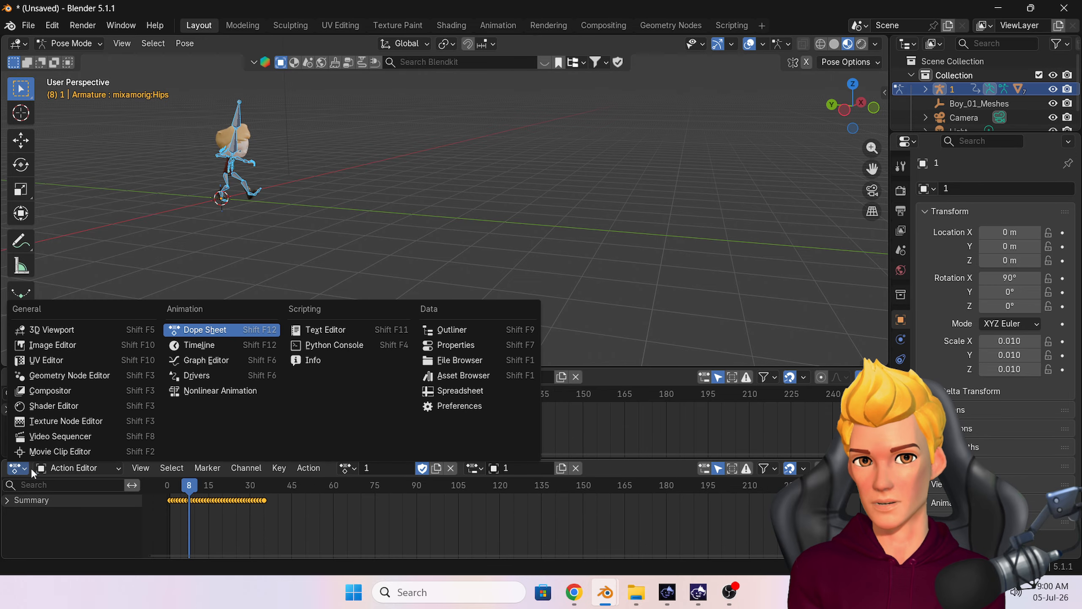
left_click(222, 391)
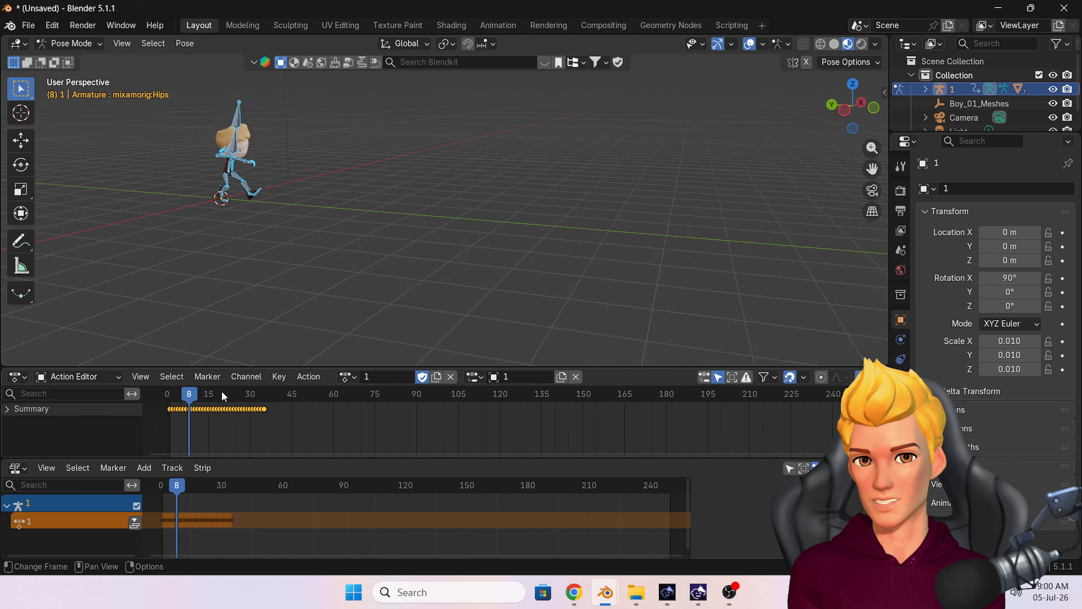
Push action 1 down into an NLA strip, extend the strip's end beyond frame 250, and move to frame 2
left_click(134, 524)
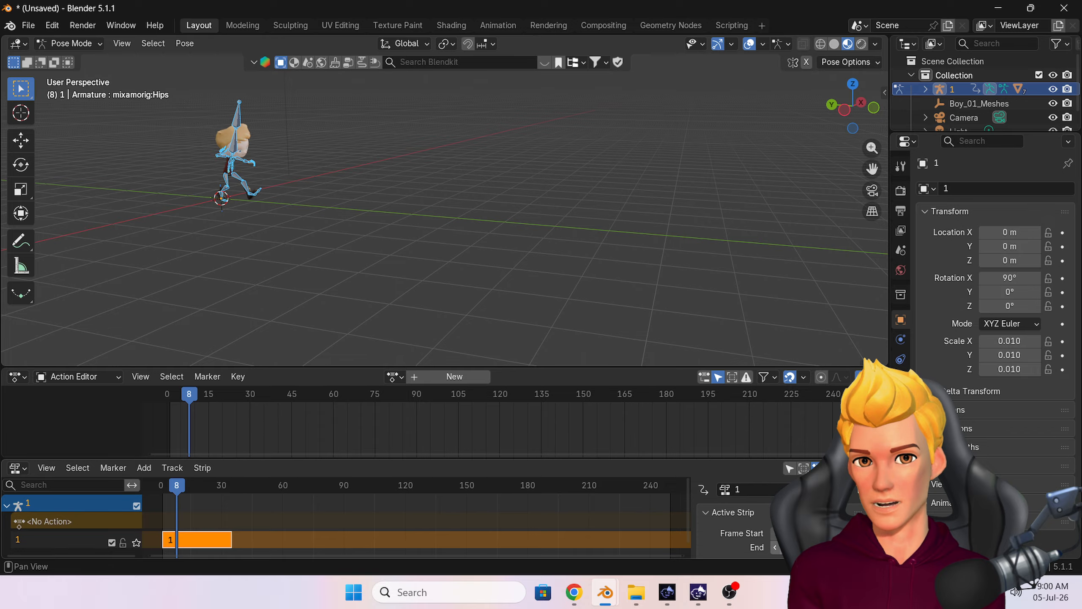
left_click(778, 547)
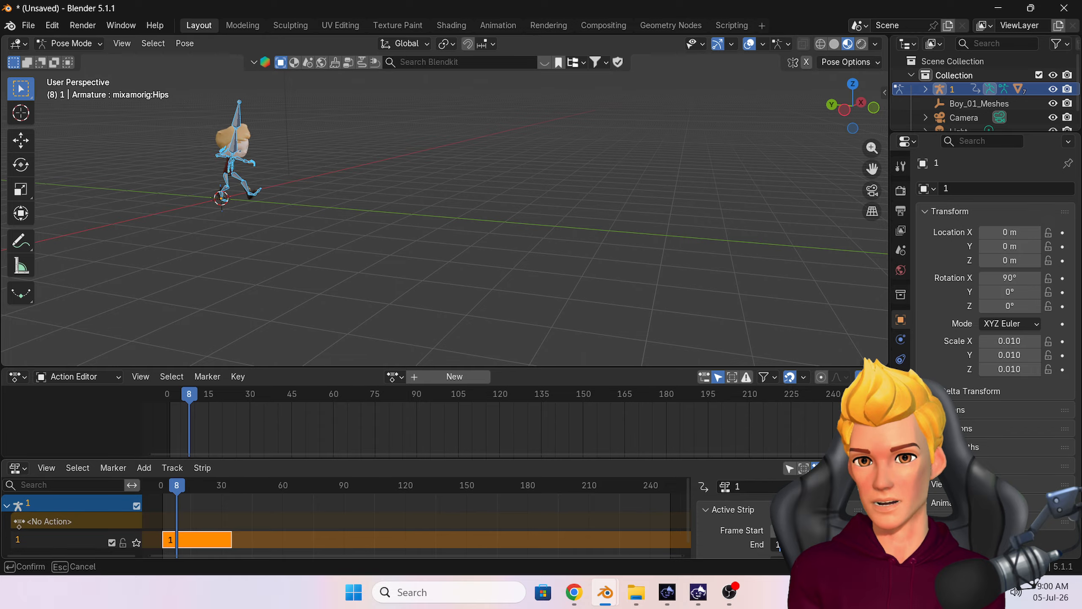
key("Return")
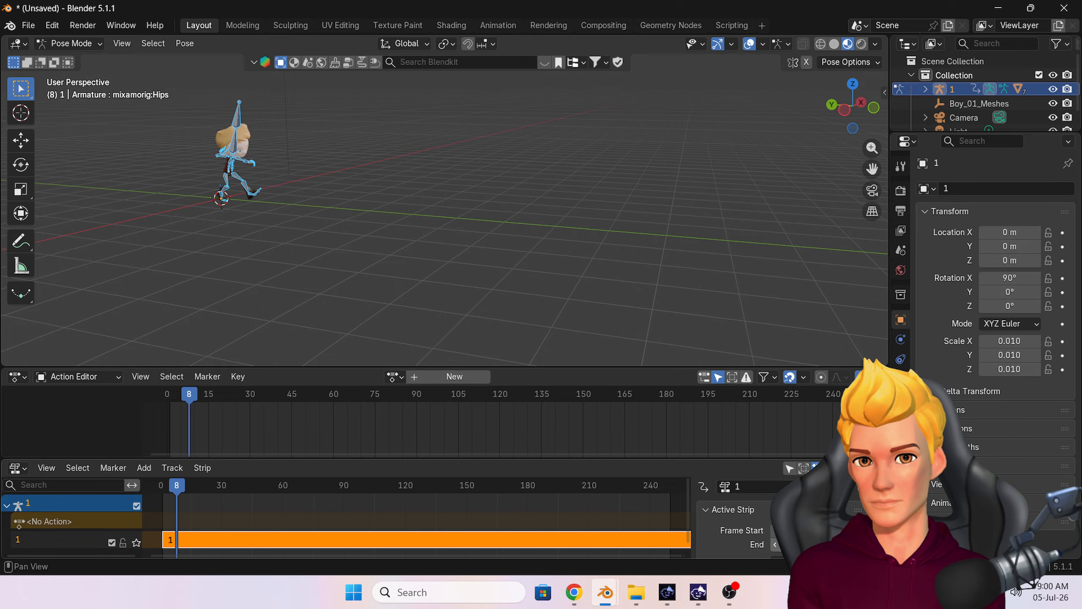
left_click_drag(178, 486, 167, 571)
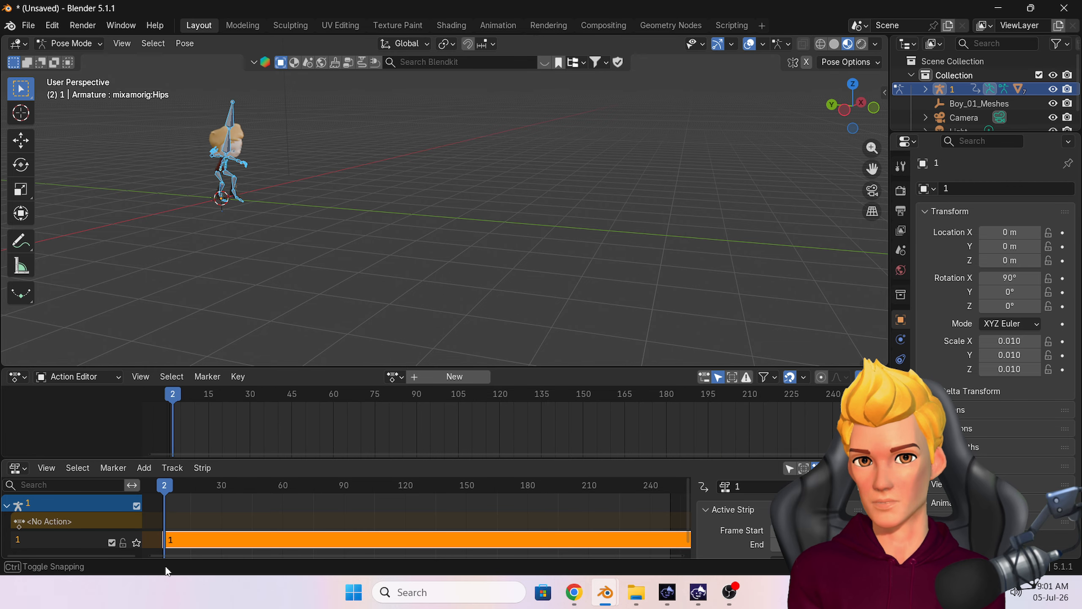
Import Running.fbx from the Downloads folder using the FBX importer
left_click(28, 26)
mouse_move(85, 221)
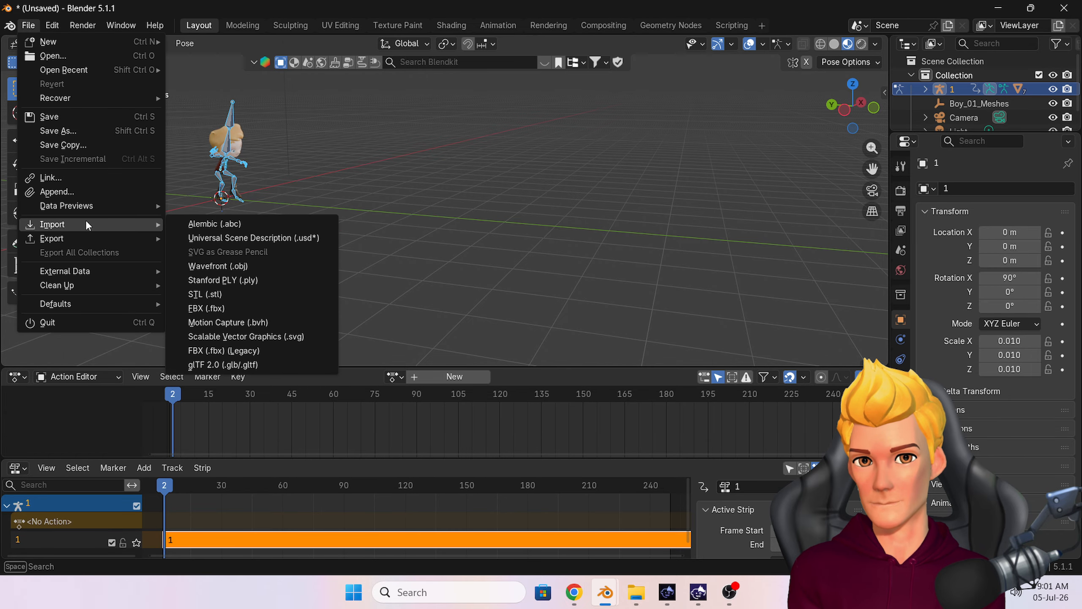
left_click(237, 308)
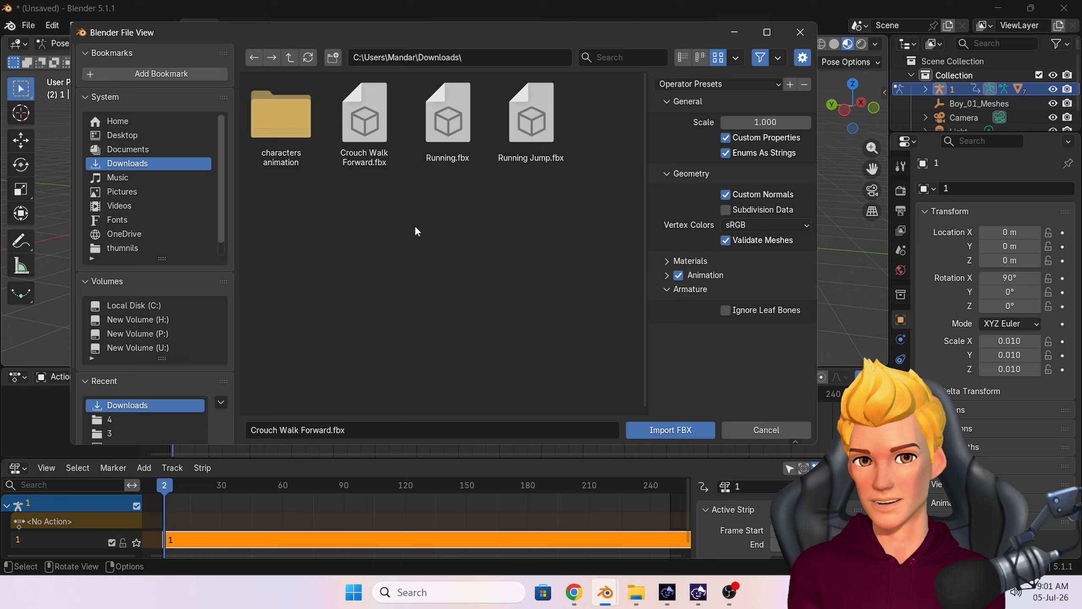
left_click(447, 124)
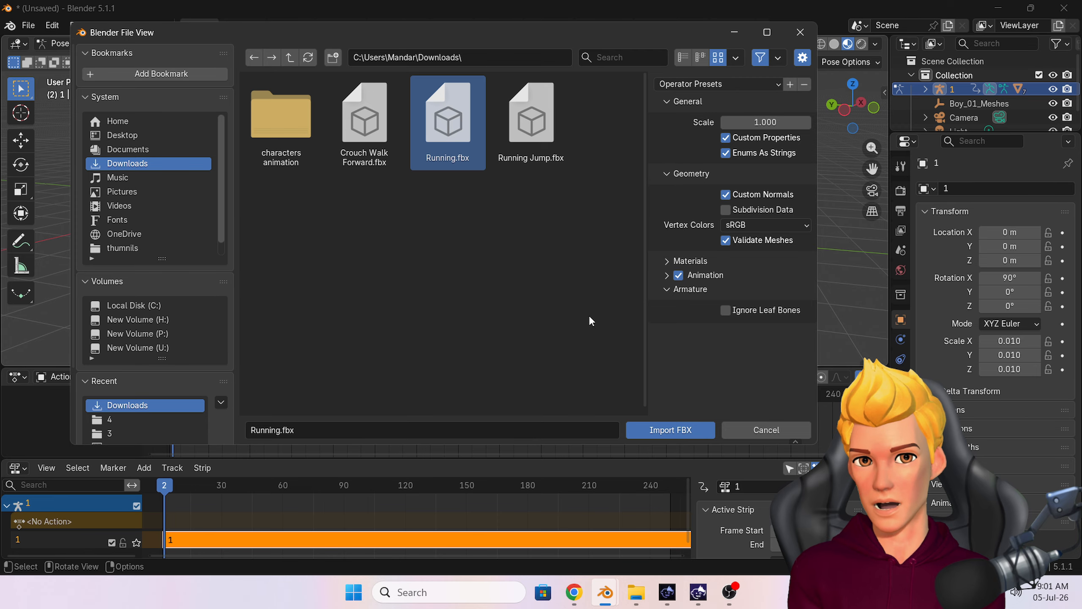
left_click(678, 436)
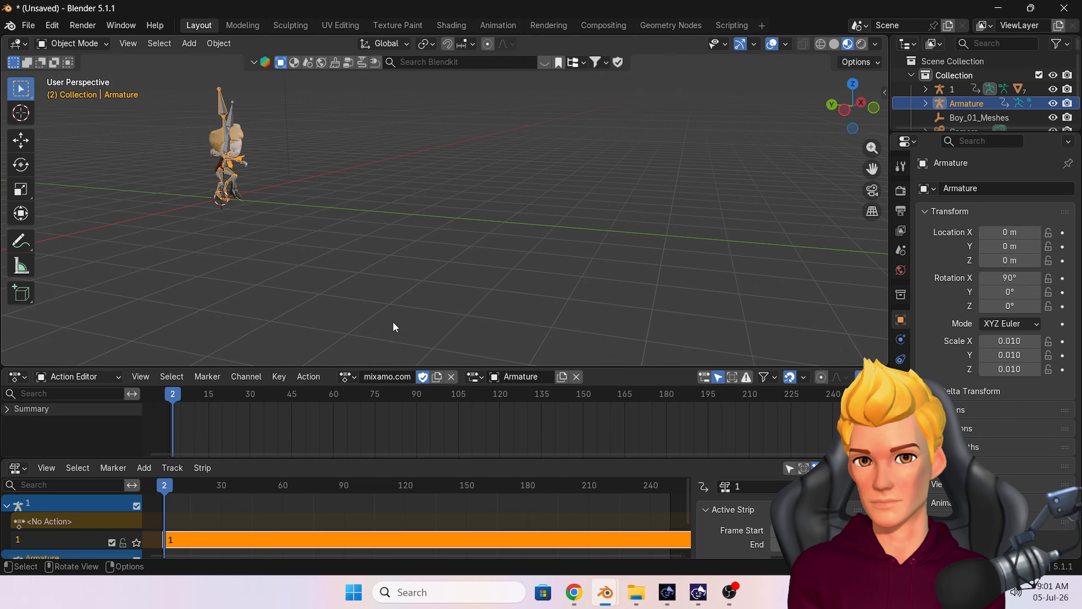
Hide armature 1, scrub to frame 11 and put the newly imported Armature into Pose Mode
left_click(1053, 90)
left_click_drag(172, 395, 198, 405)
left_click(72, 44)
left_click(84, 90)
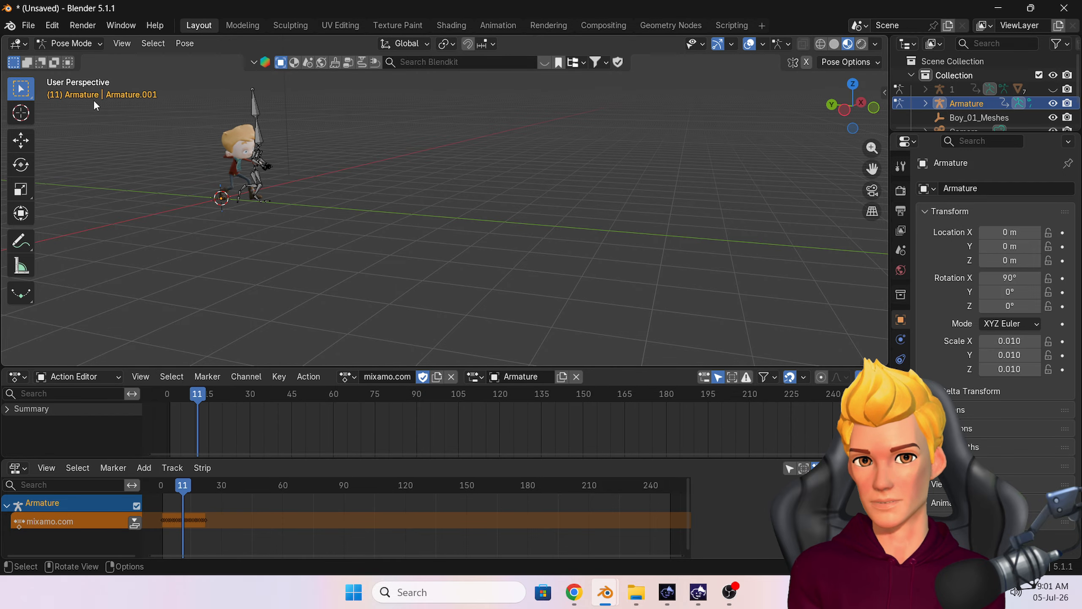
Return to frame 0 and select all bones of the running armature
left_click(267, 172)
left_click_drag(198, 393, 166, 409)
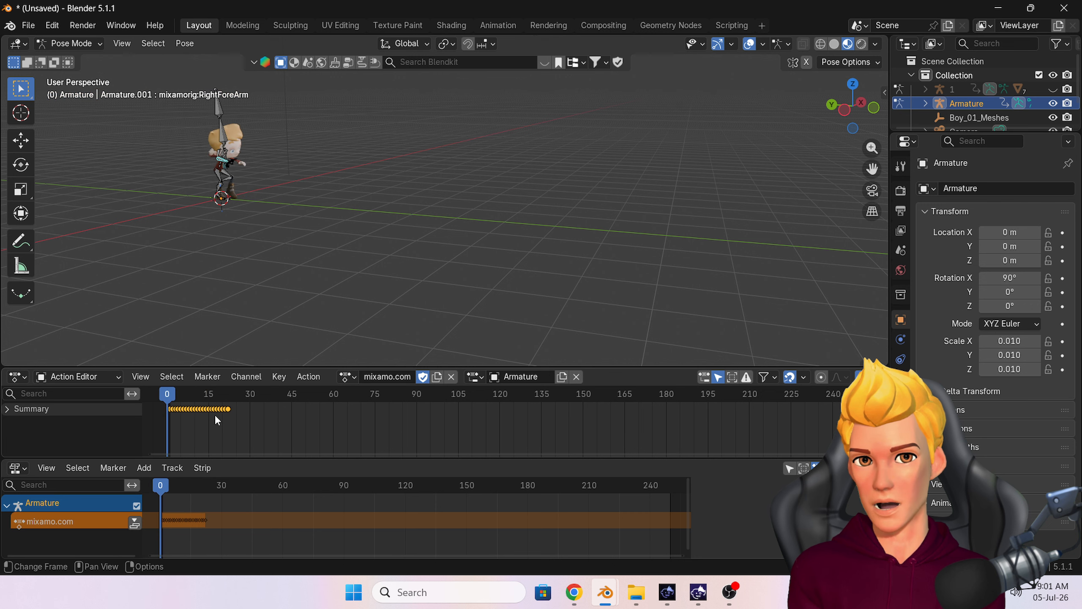
left_click(246, 427)
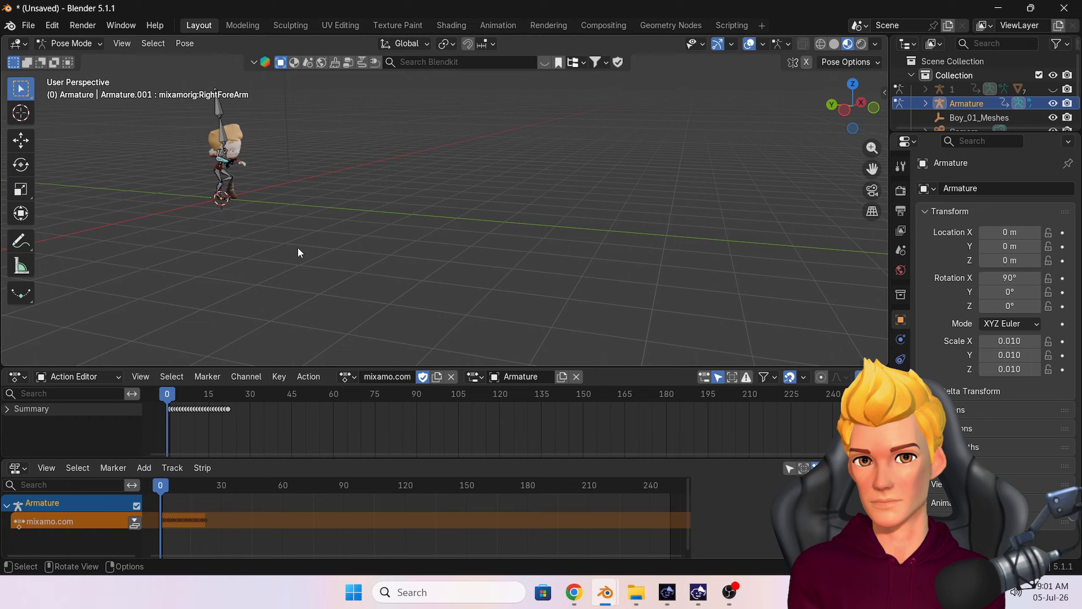
middle_click_drag(297, 247, 217, 195)
scroll(283, 258, "up", 4)
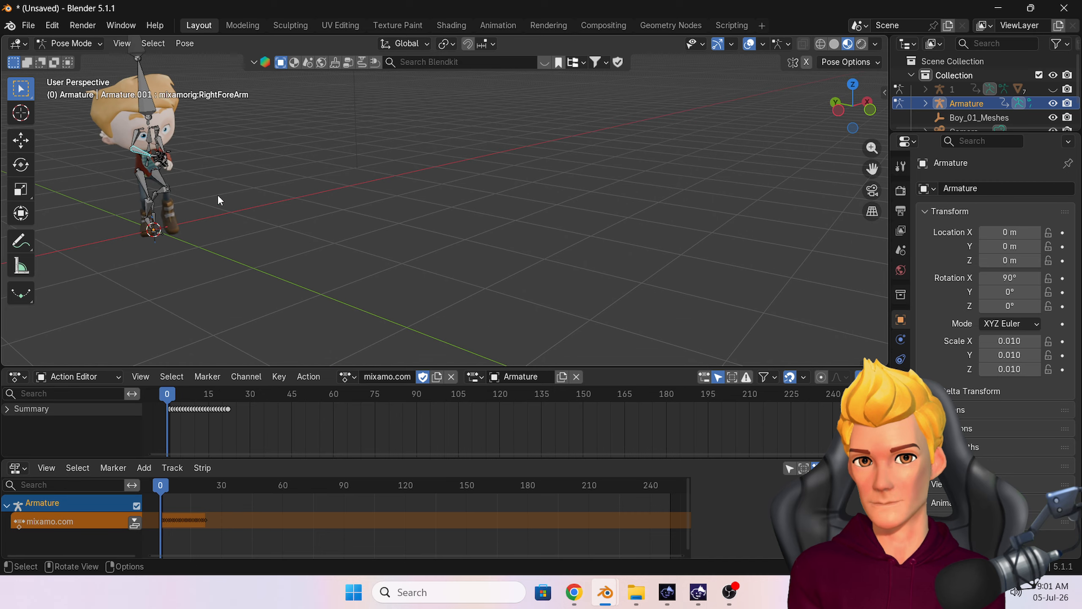
left_click(146, 167)
key("a")
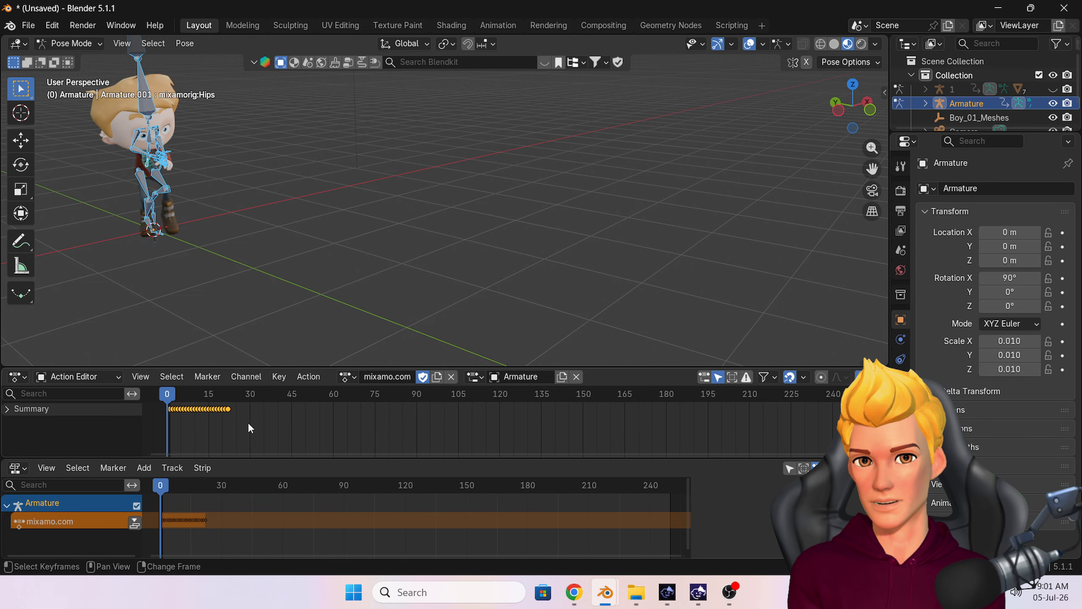
Apply Make Cyclic (F-Modifier) extrapolation to the running keyframes and scrub to frame 22
key("shift+e")
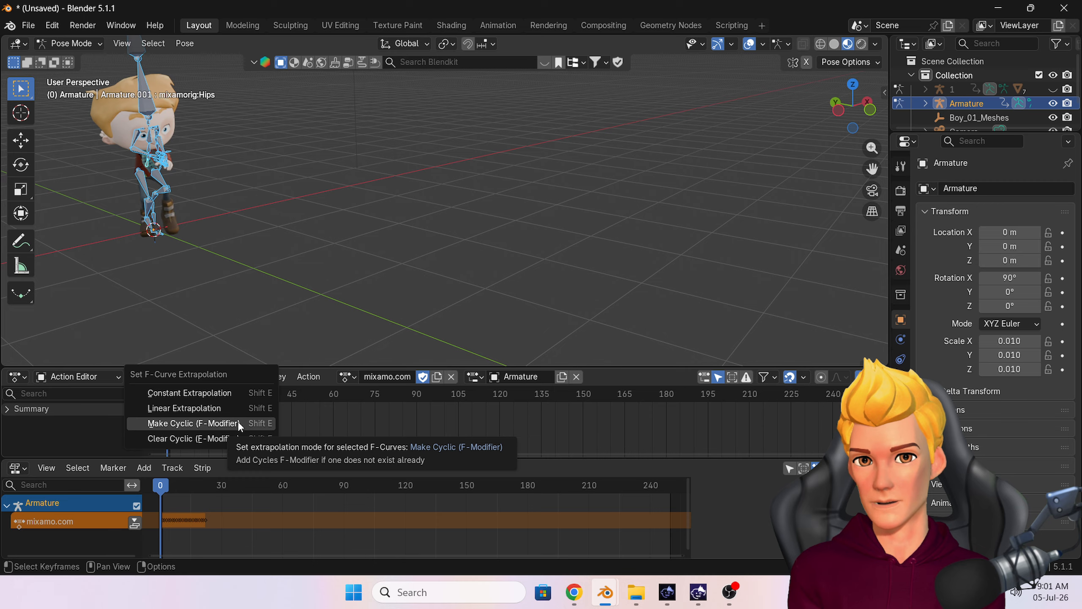
left_click(237, 421)
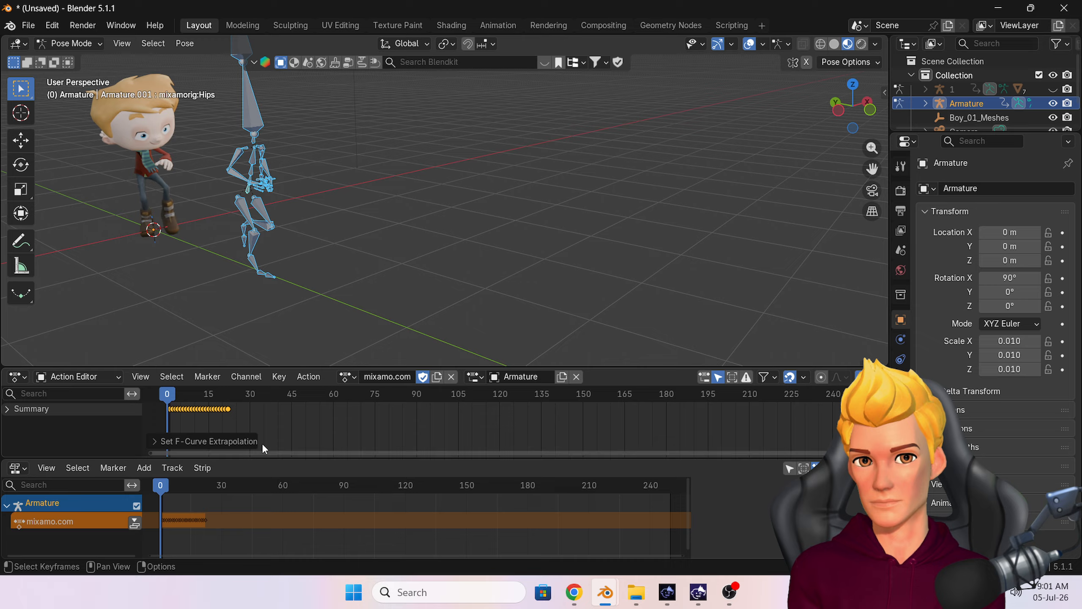
left_click_drag(170, 391, 228, 423)
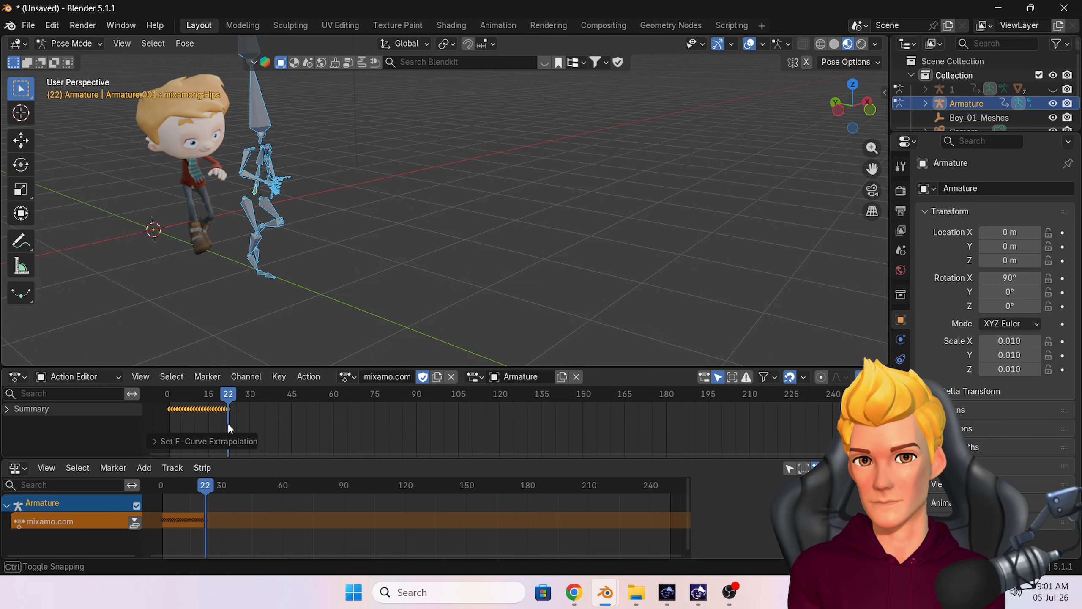
Change the Action Editor area to the Graph Editor and show the F-Modifiers of the oscillating green curve
left_click(19, 378)
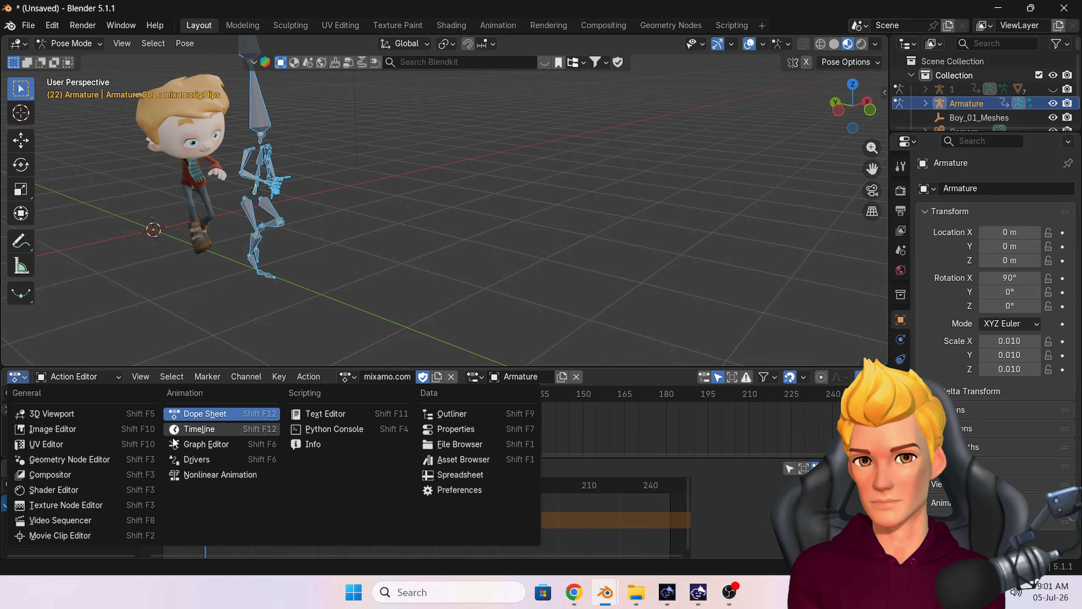
left_click(204, 445)
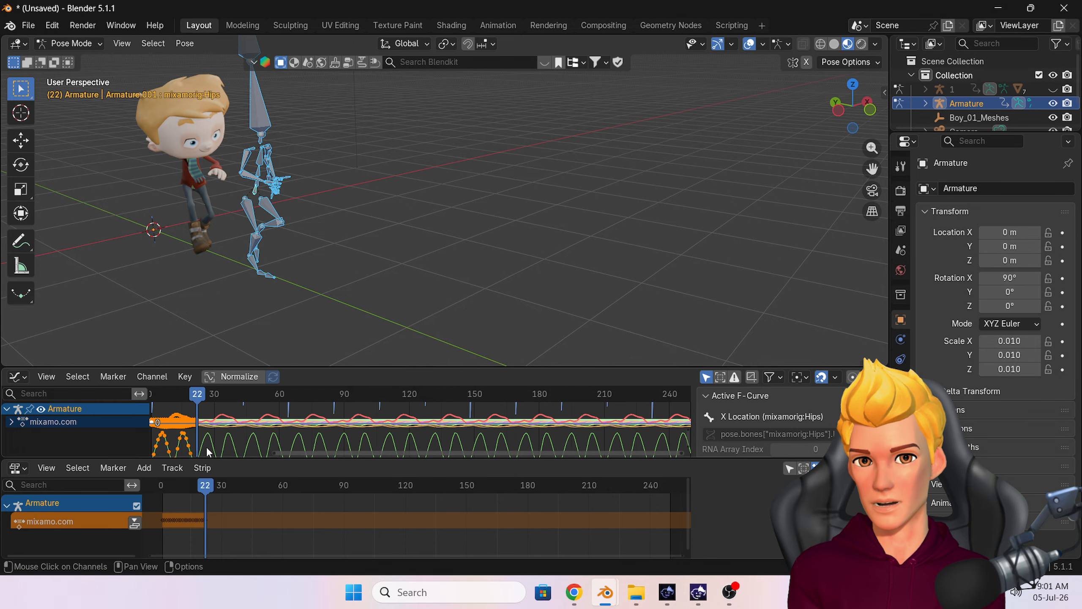
left_click(413, 440)
left_click(505, 457)
left_click(883, 426)
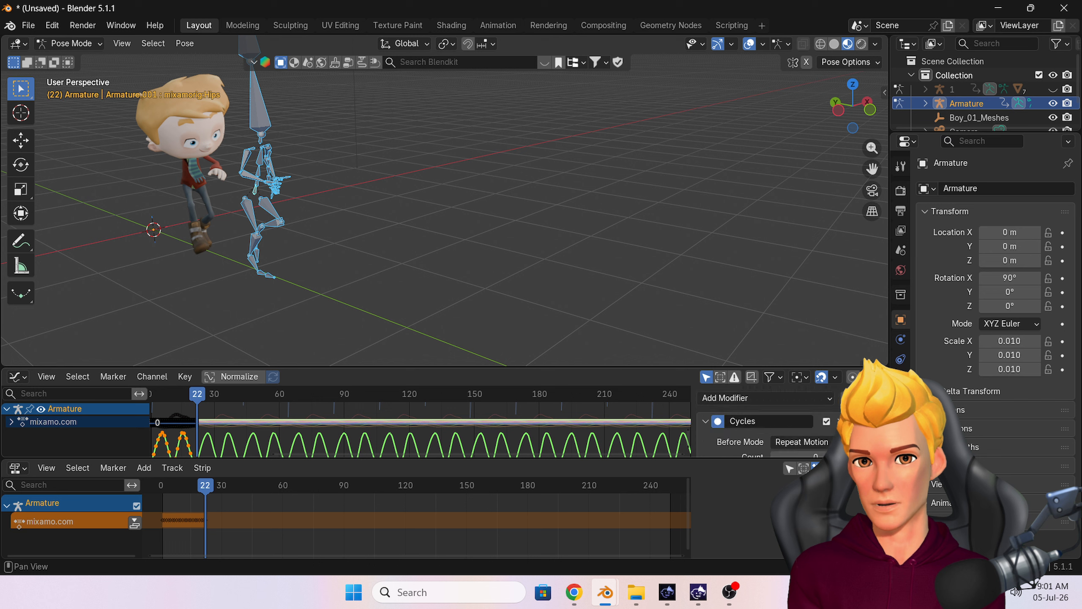
Set the After Mode of the green curve's Cycles modifier to Repeat with Offset
scroll(799, 426, "down", 1)
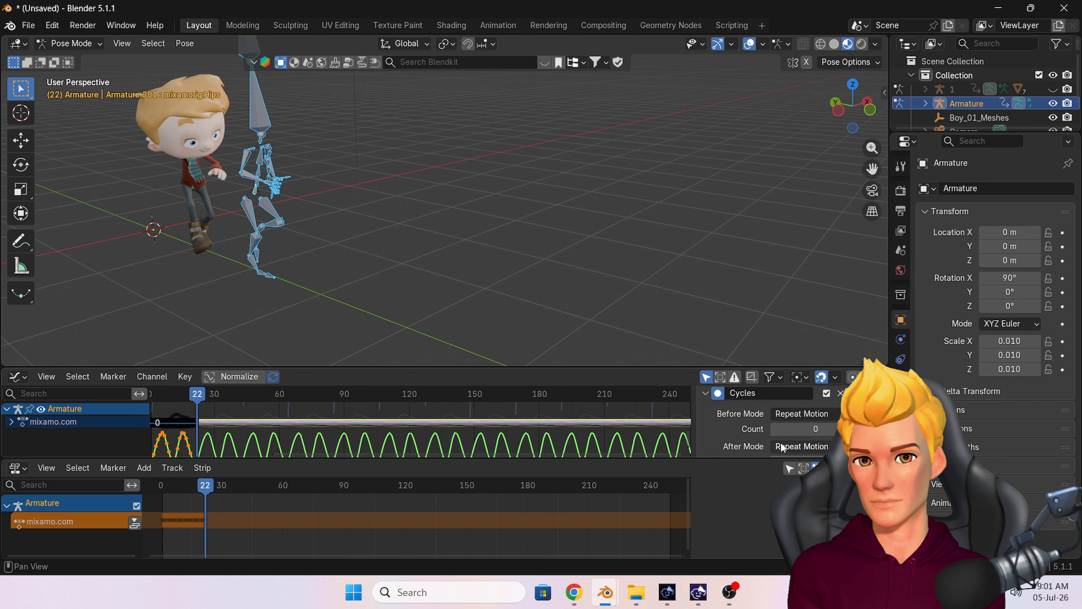
scroll(796, 434, "down", 2)
left_click(801, 417)
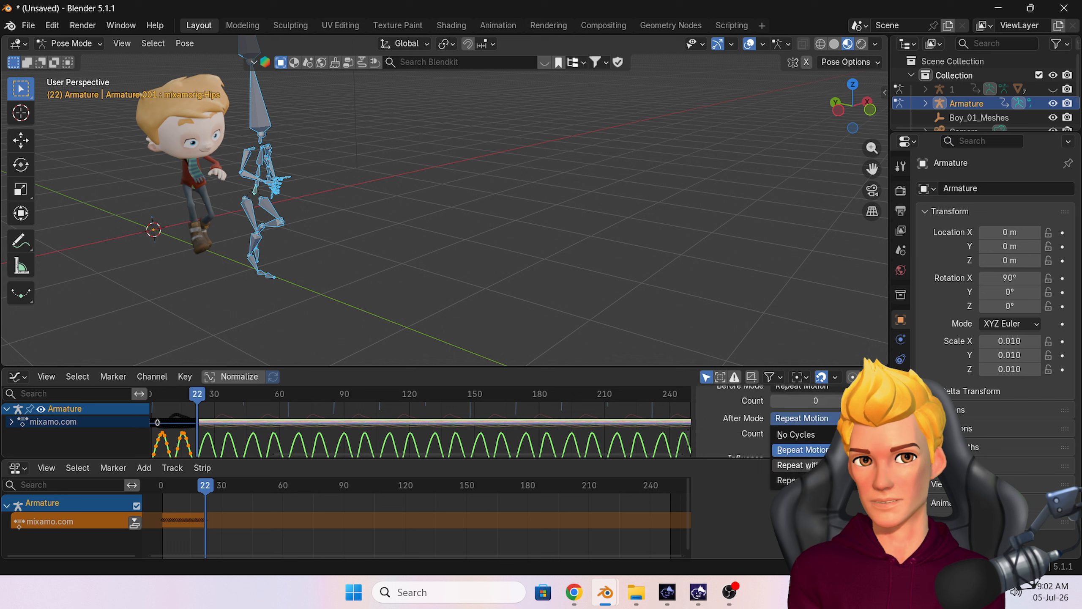
left_click(819, 465)
scroll(753, 436, "up", 3)
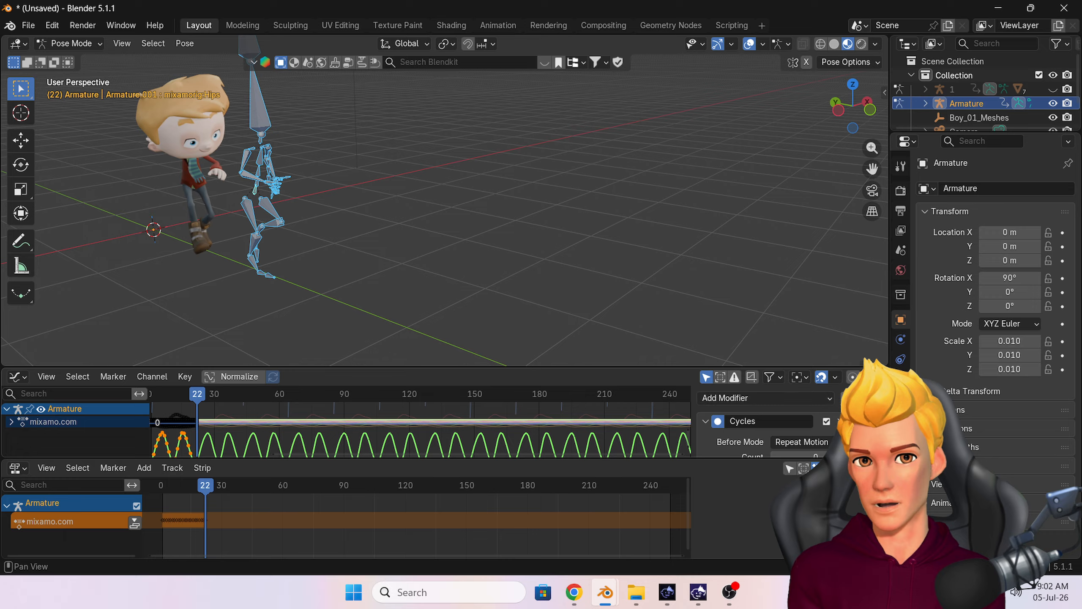
Copy the green curve's F-Modifiers, select all the running animation's curves and paste the modifiers onto them
left_click(559, 434)
key("a")
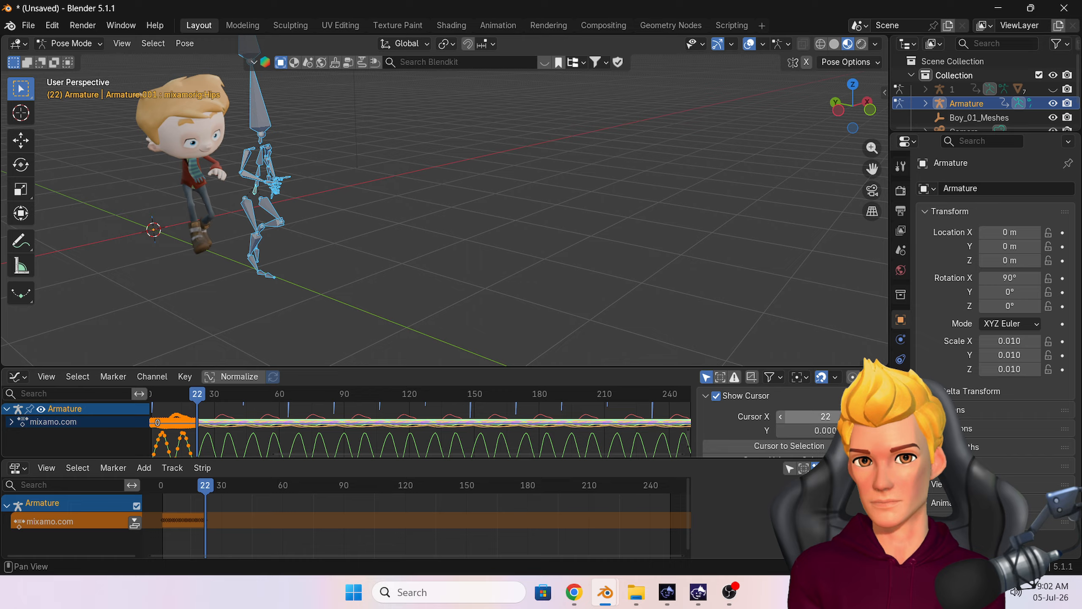
left_click(623, 435)
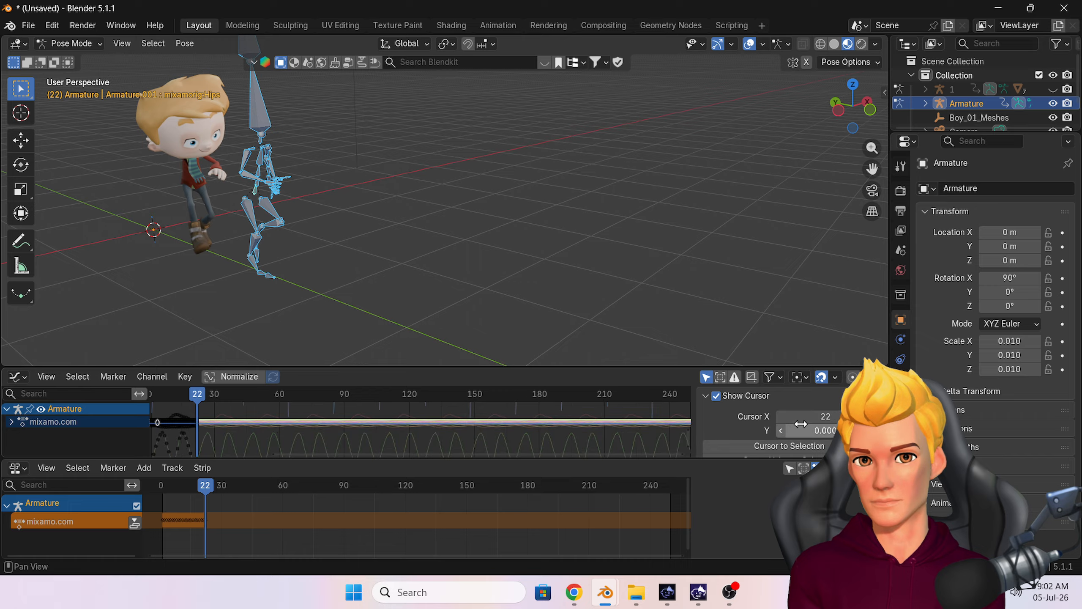
scroll(793, 426, "down", 1)
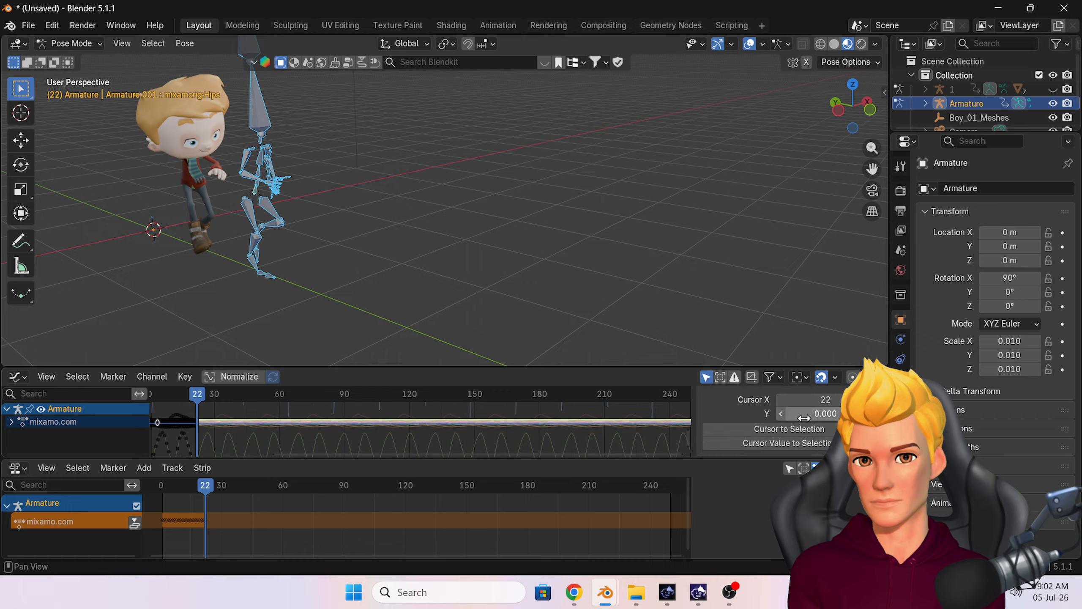
left_click(500, 435)
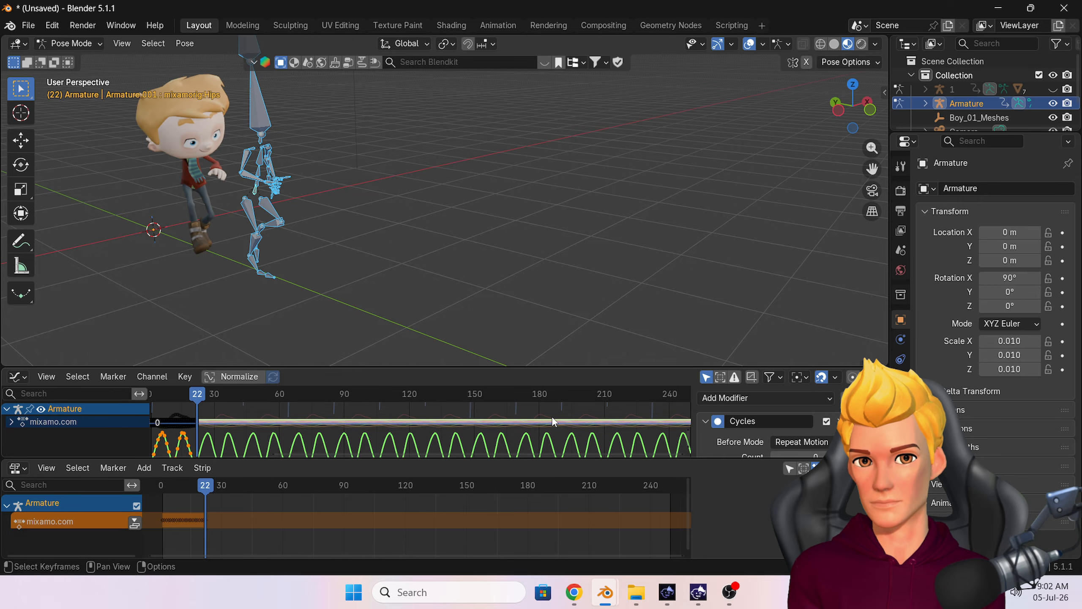
key("a")
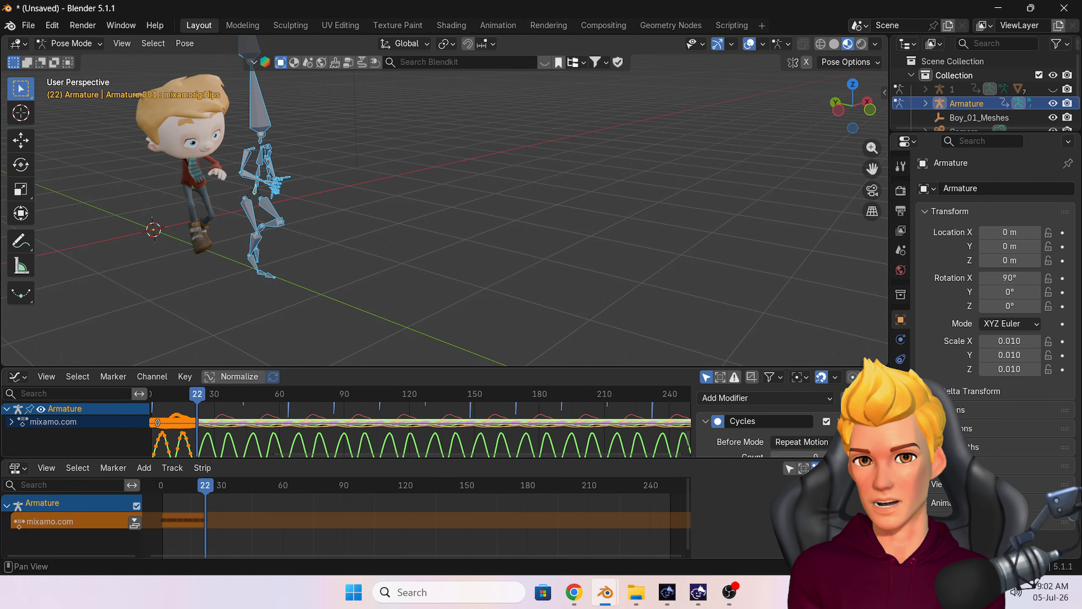
left_click(860, 398)
Return to frame 1 and play the running animation to check its looping
left_click_drag(201, 393, 152, 407)
scroll(419, 286, "down", 2)
scroll(396, 320, "down", 2)
key("space")
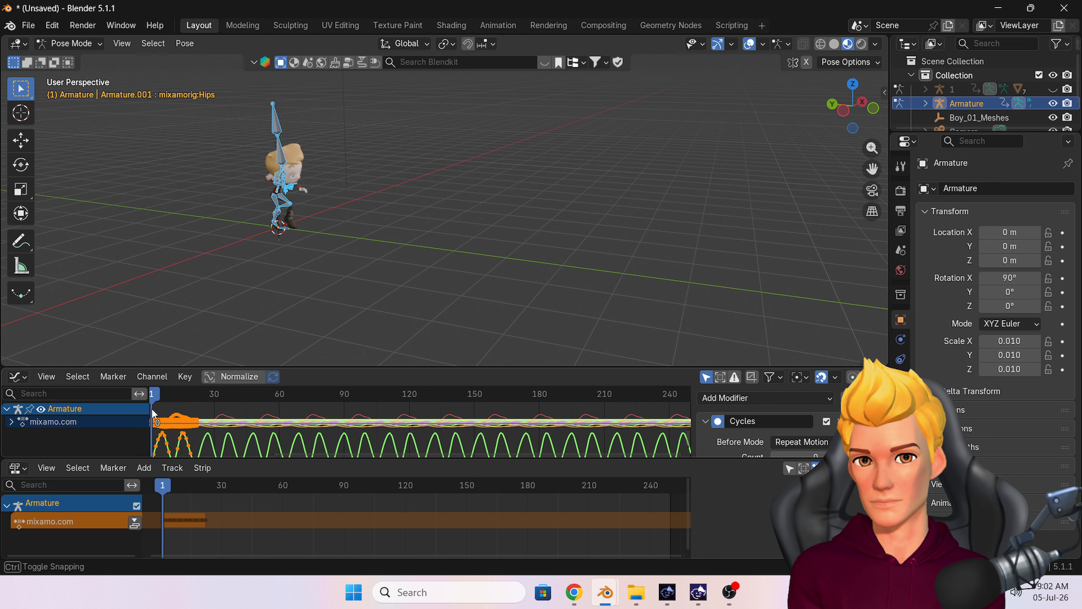
Change the Graph Editor area back to the Action Editor and name both the action and its slot running
left_click(19, 376)
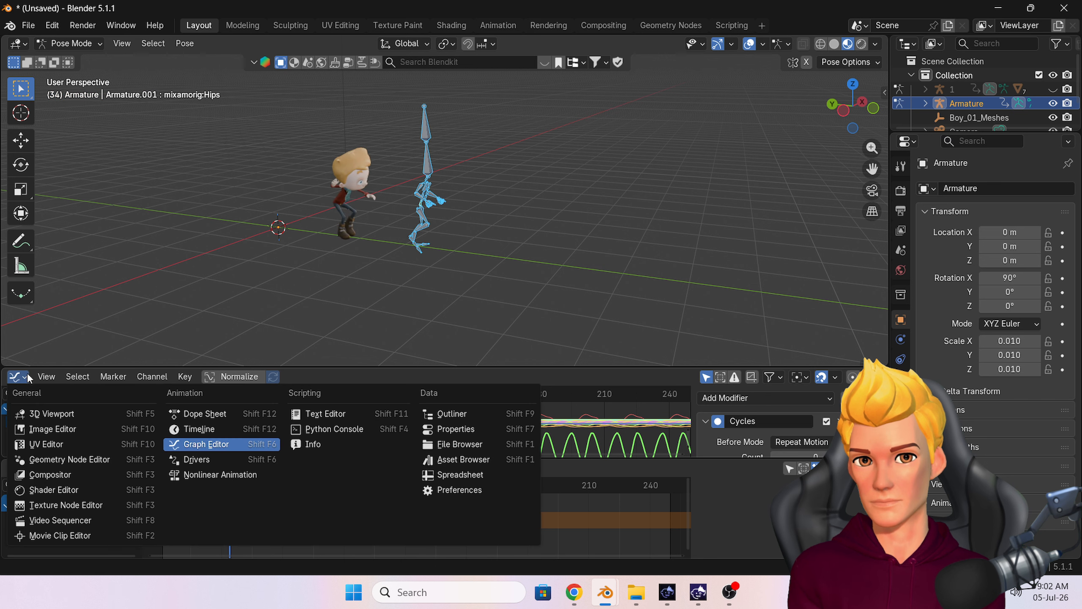
left_click(191, 416)
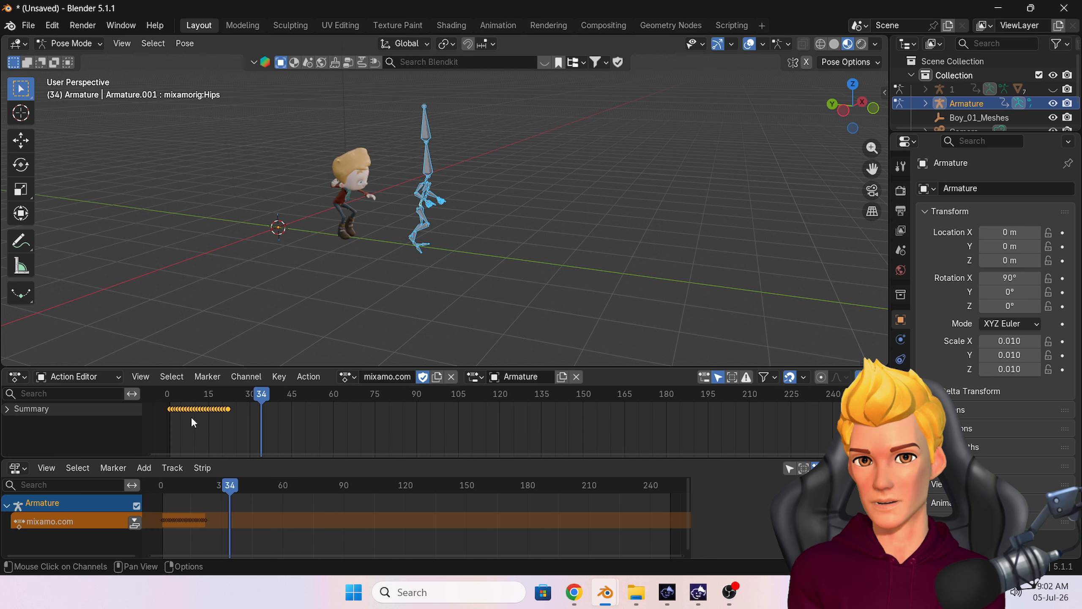
left_click(385, 377)
type("ru")
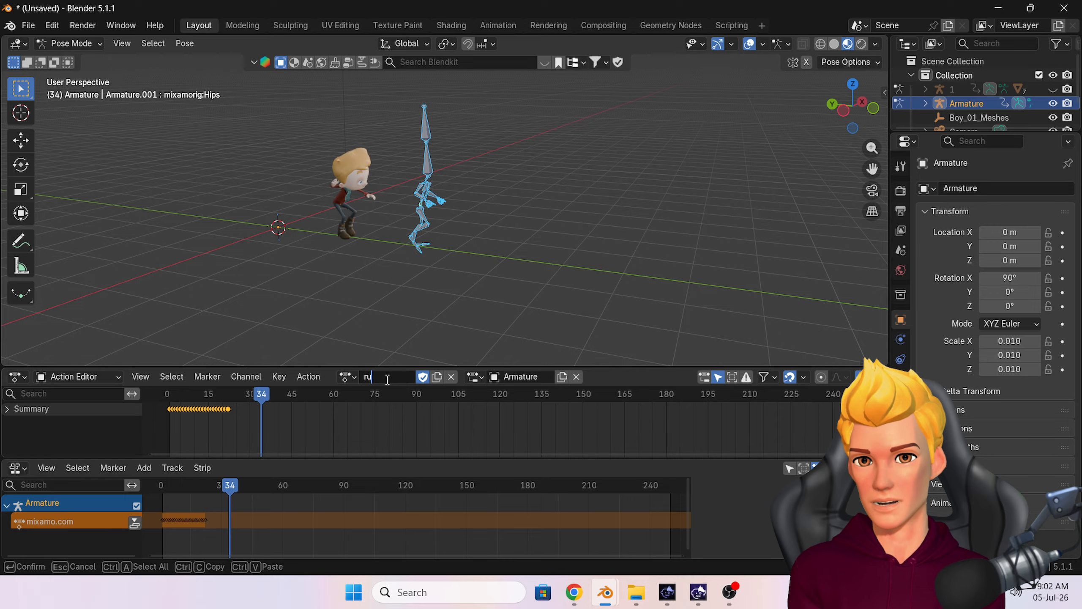
type("nning")
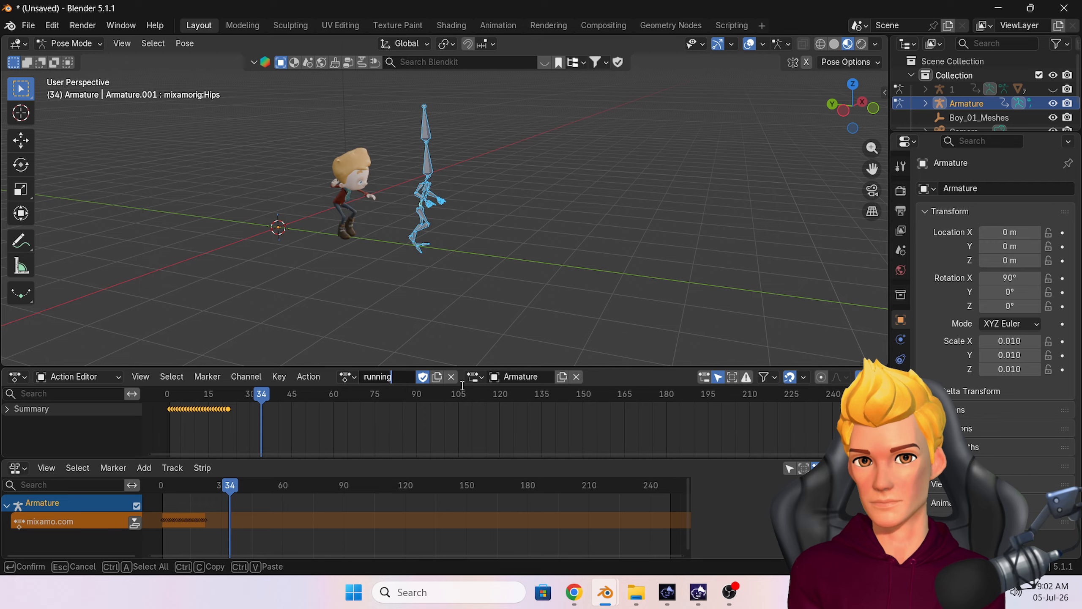
key("Return")
left_click(507, 376)
type("running")
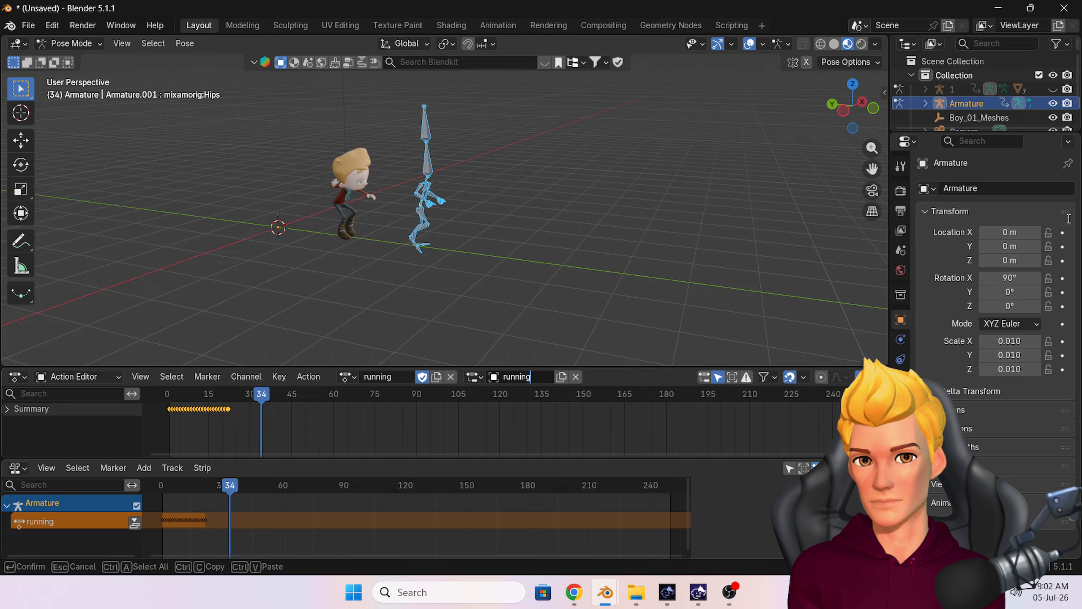
Rename the running animation's armature object as running in the Outliner
left_click(974, 105)
left_click(974, 105)
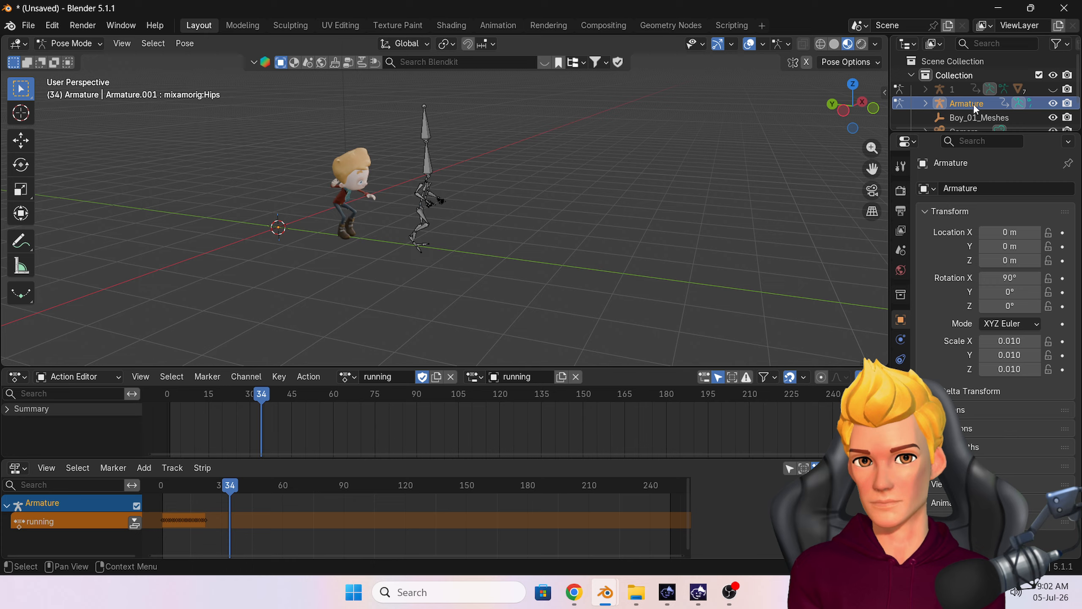
key("i")
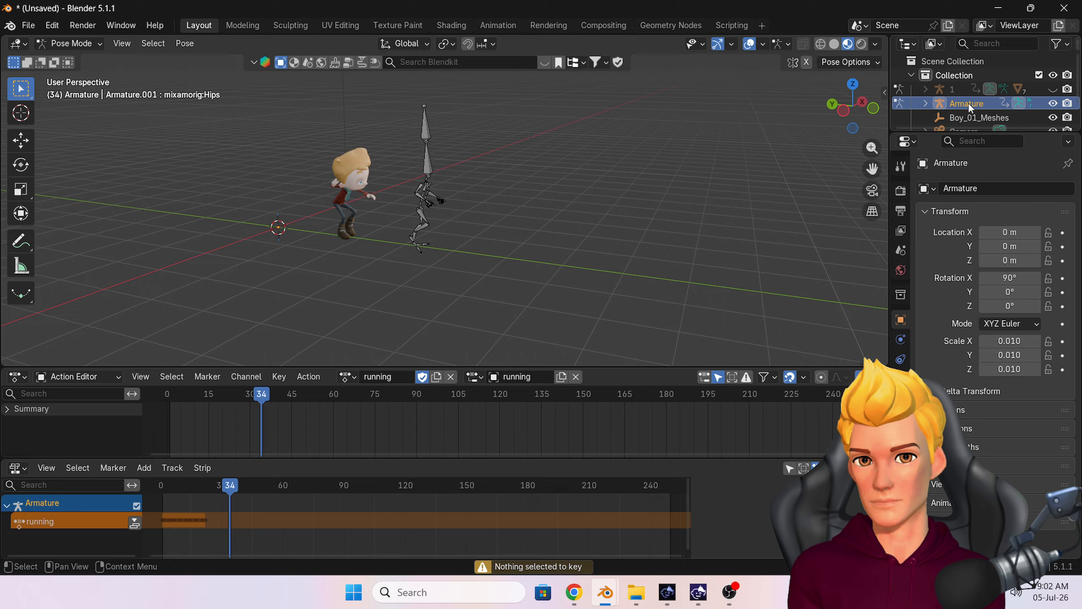
double_click(970, 104)
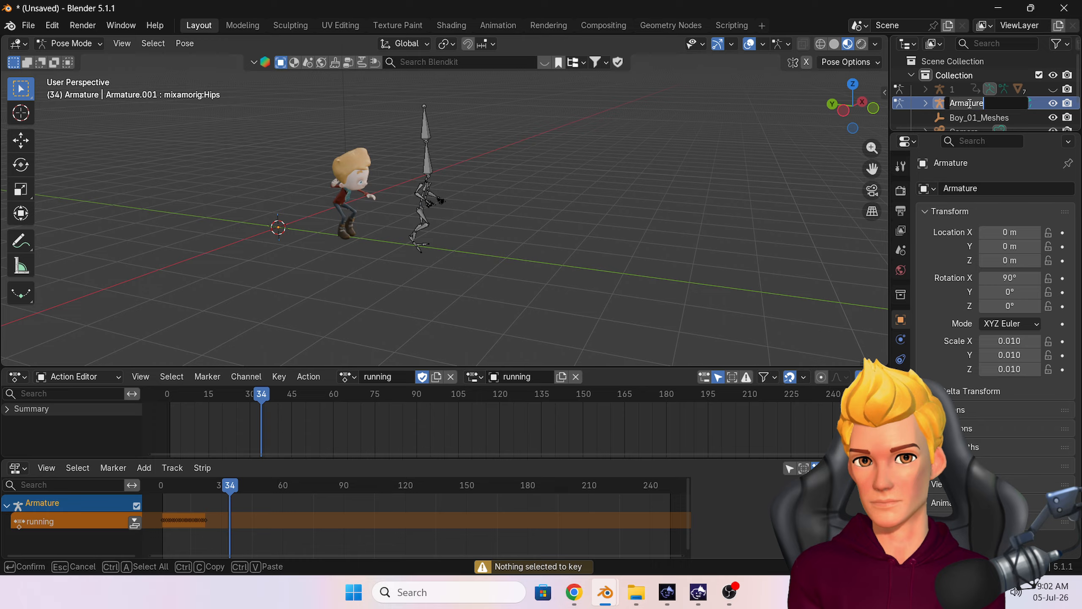
type("running")
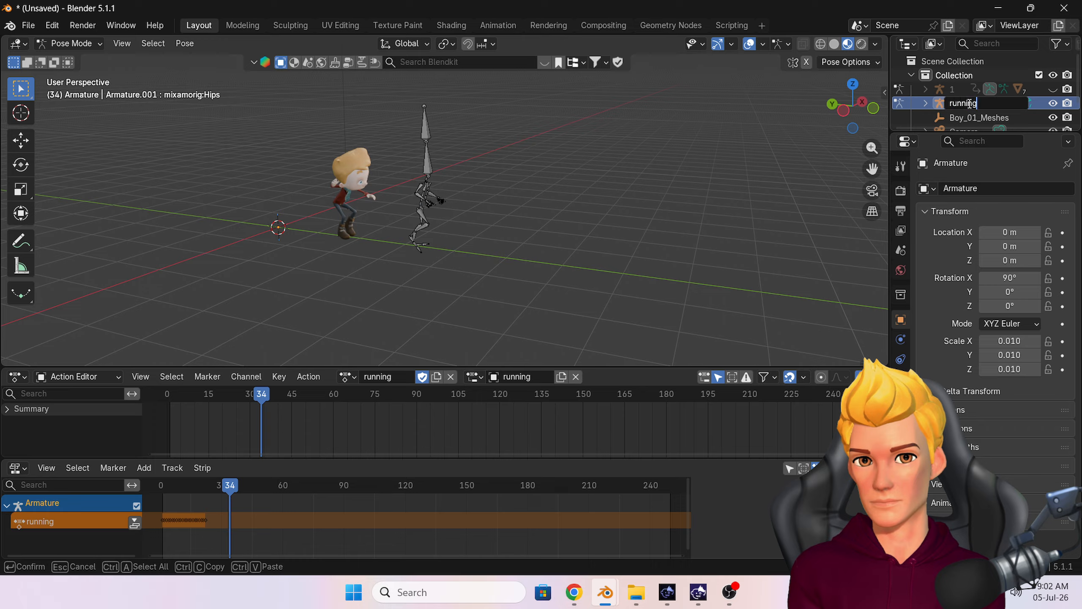
key("Return")
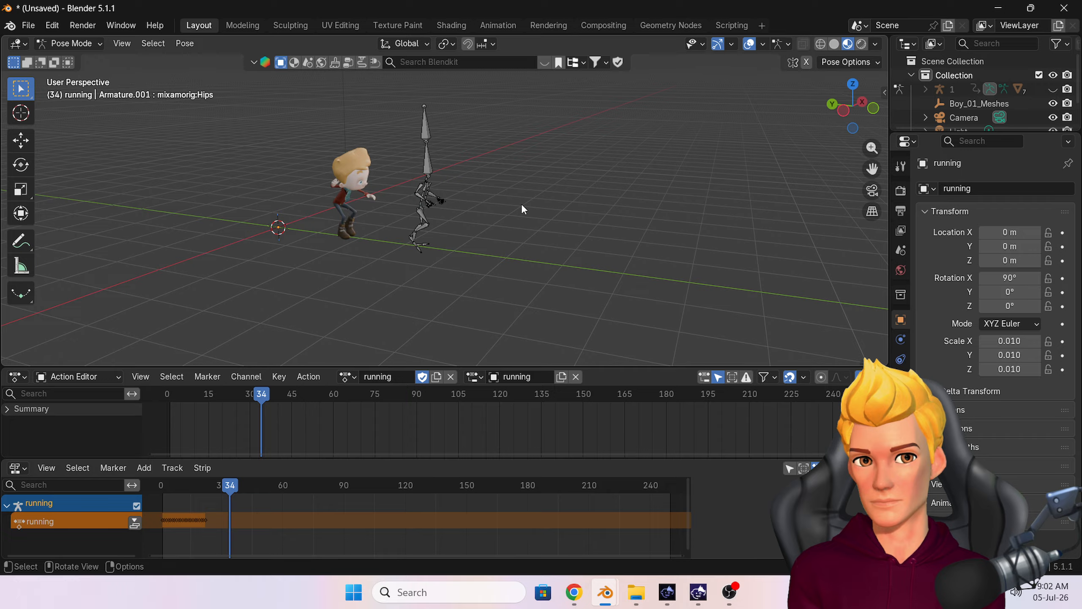
Unhide armature 1 and import Running Jump.fbx from the Downloads folder
left_click_drag(233, 486, 169, 496)
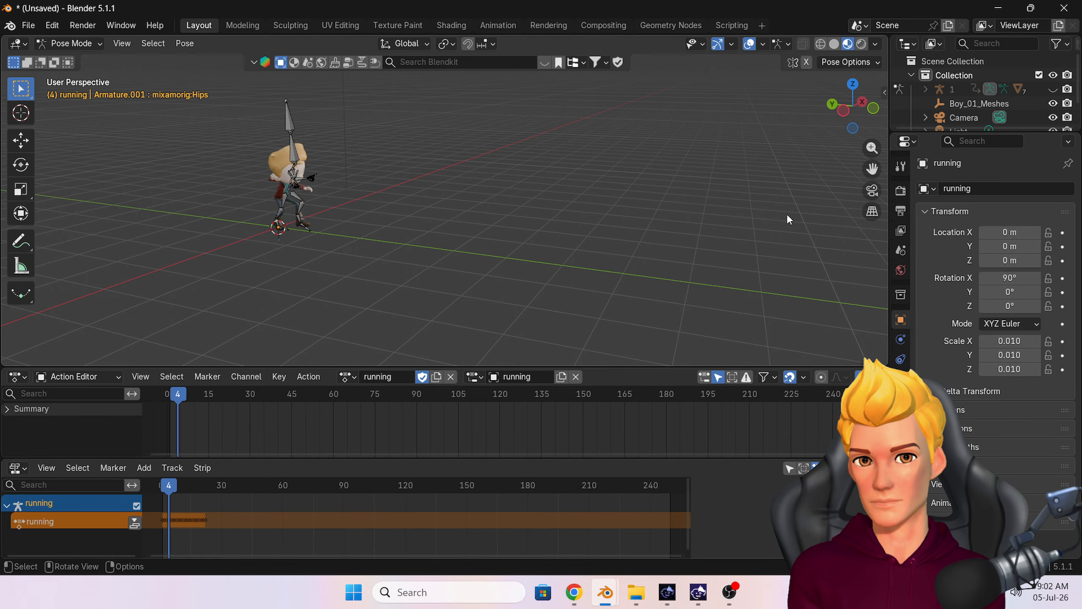
left_click(1052, 89)
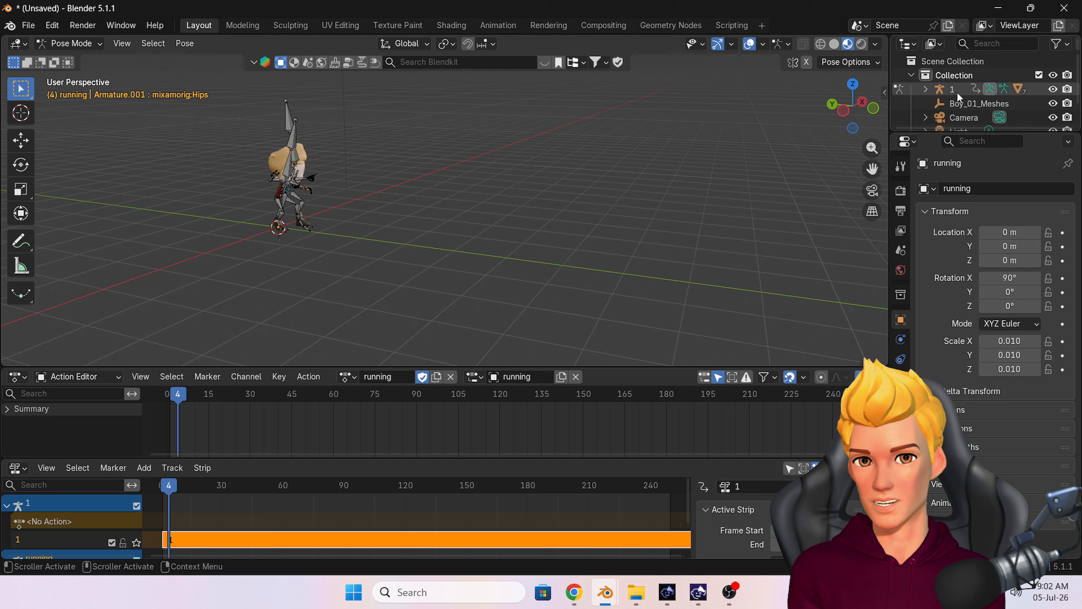
left_click(30, 28)
mouse_move(95, 227)
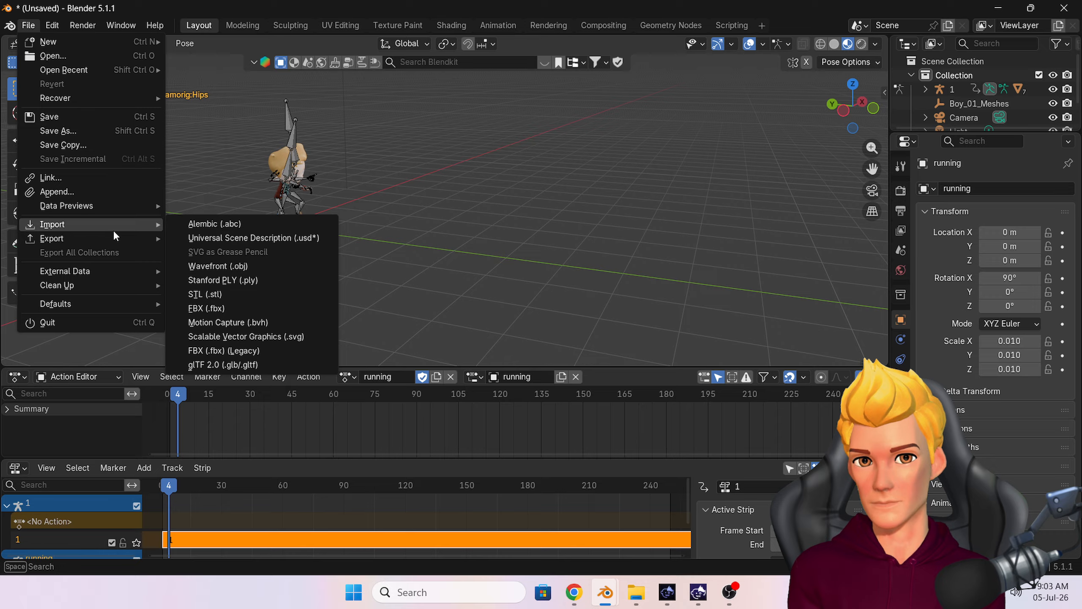
left_click(236, 310)
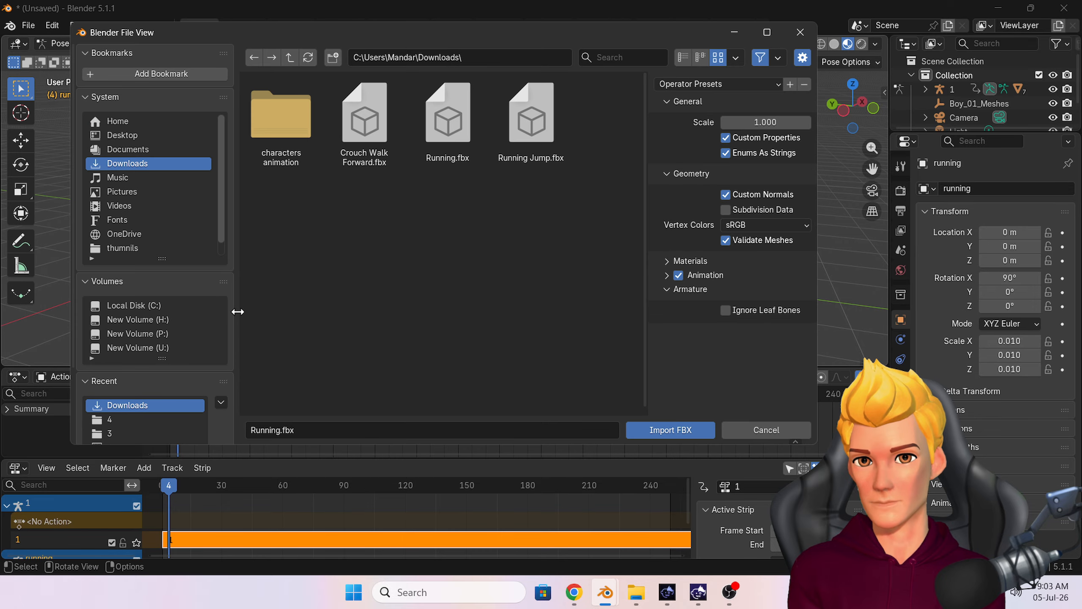
left_click(515, 140)
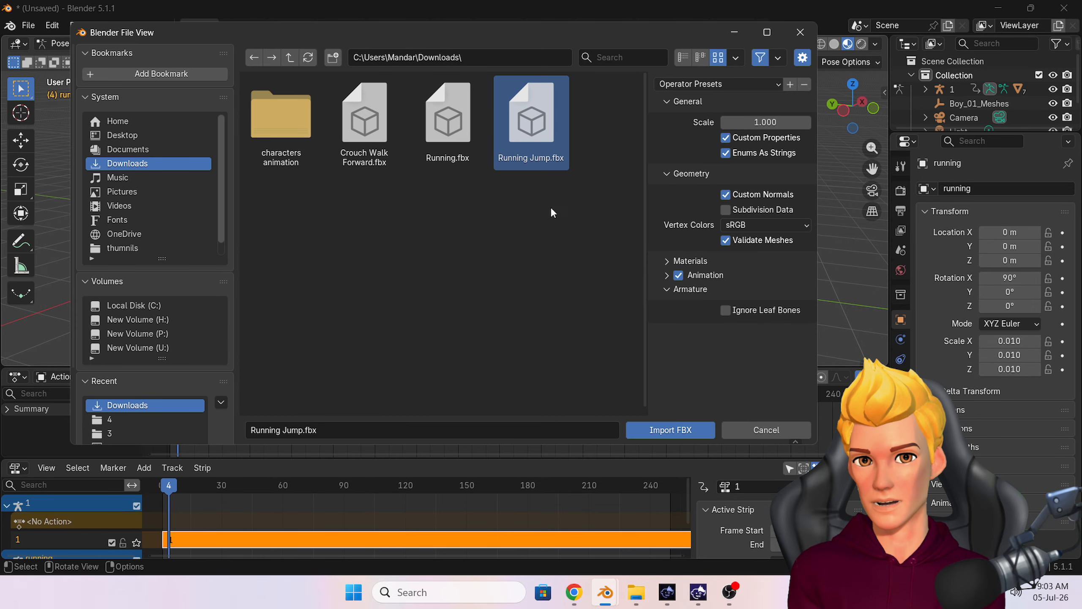
left_click(685, 434)
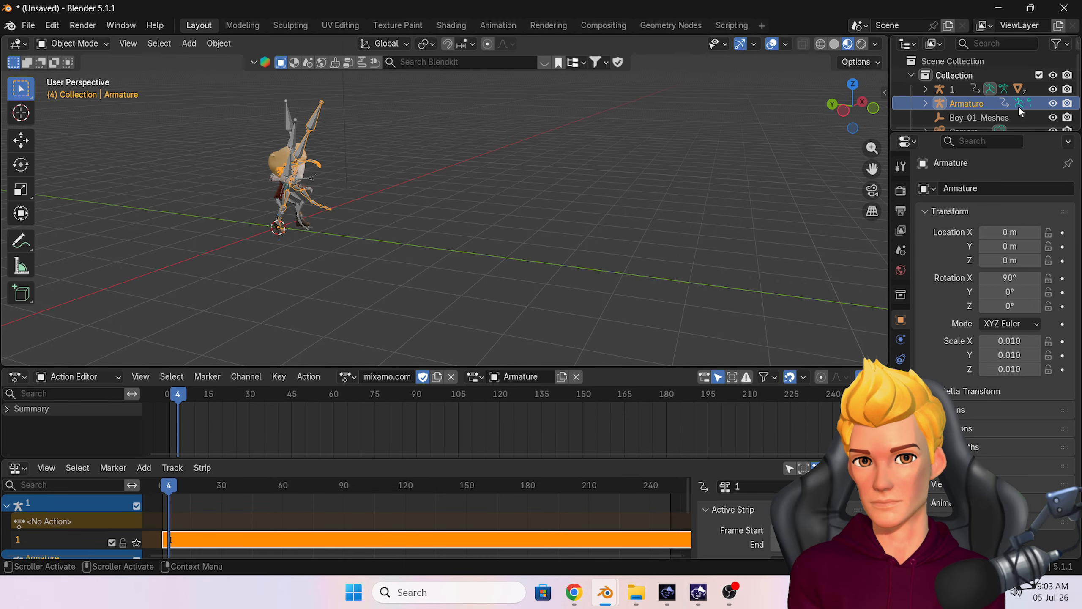
Hide armature 1 and the running armature in the viewport, keeping the newly imported armature visible
left_click(1052, 103)
left_click(1052, 103)
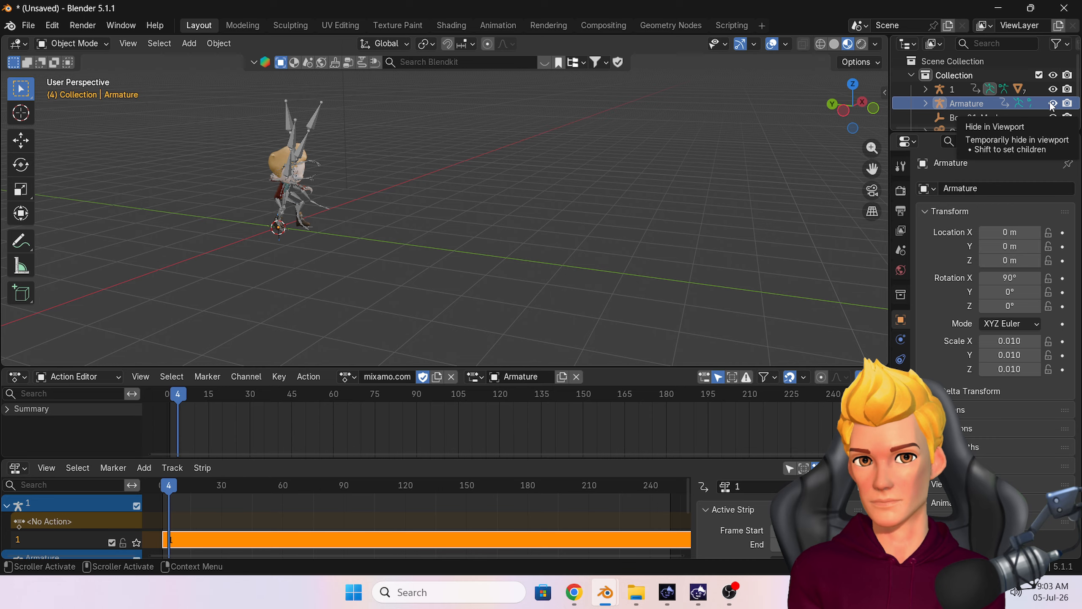
left_click(1053, 89)
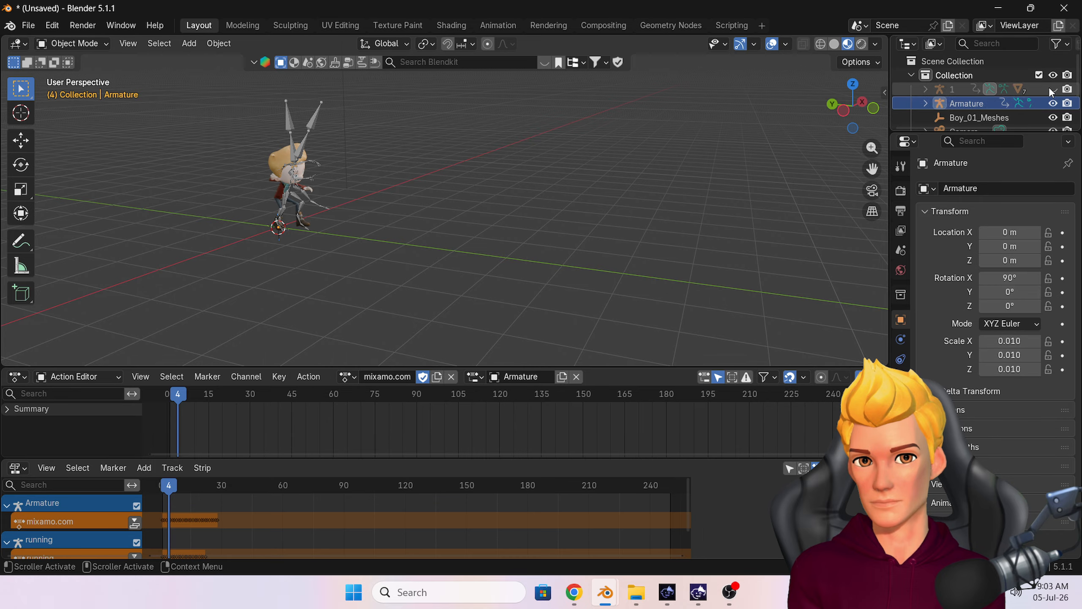
scroll(1015, 114, "down", 3)
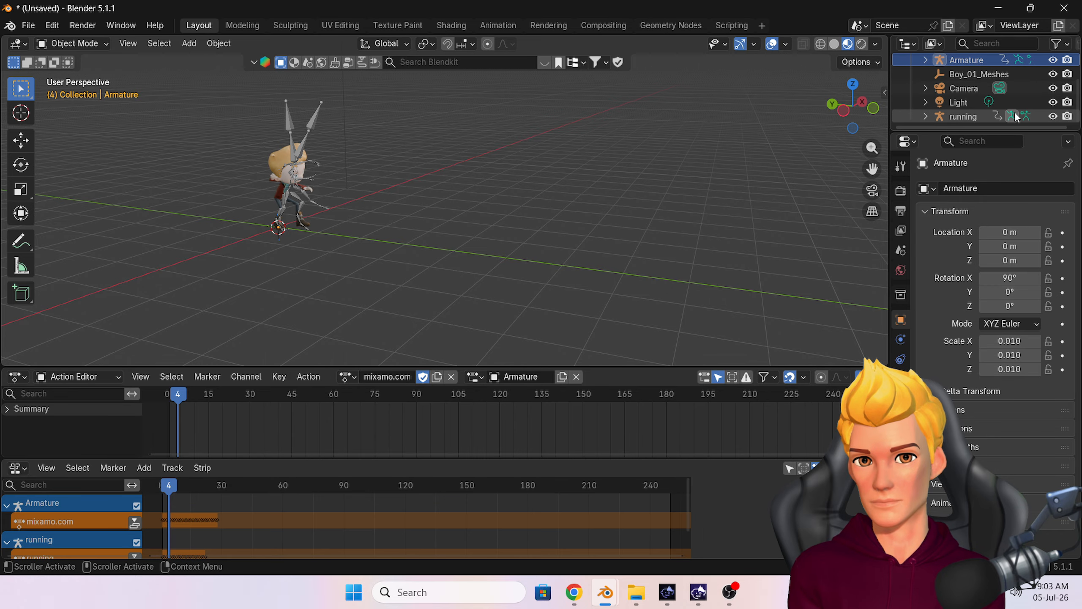
left_click(1052, 117)
Scrub through the imported jump animation to check its motion and return to frame 0
middle_click_drag(486, 226, 414, 226)
left_click_drag(169, 484, 188, 504)
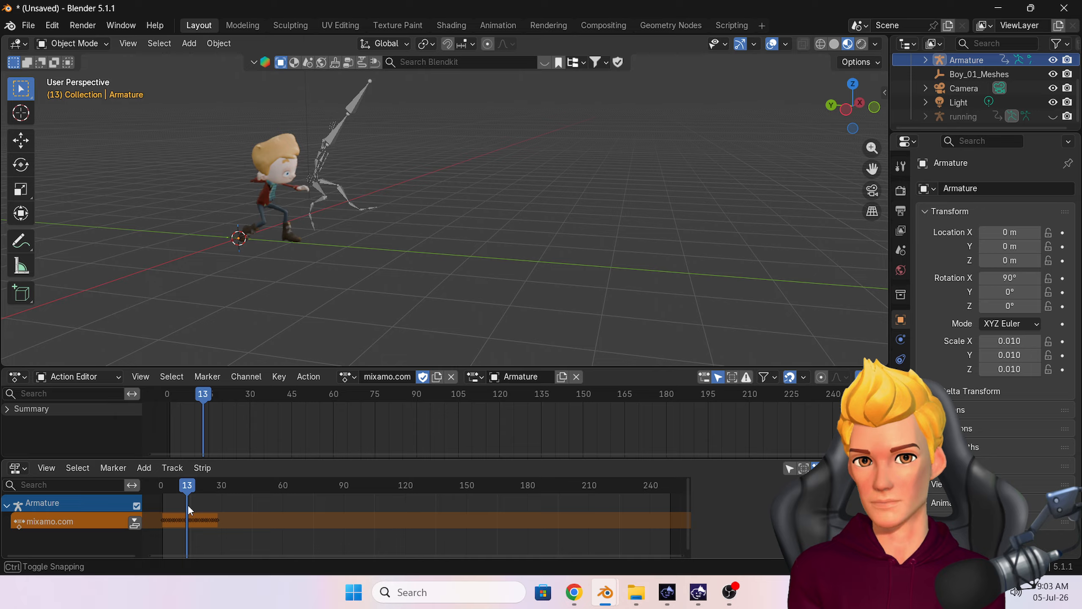
left_click_drag(187, 504, 160, 503)
Put the imported jump armature into Pose Mode and select all its bones
left_click(234, 195)
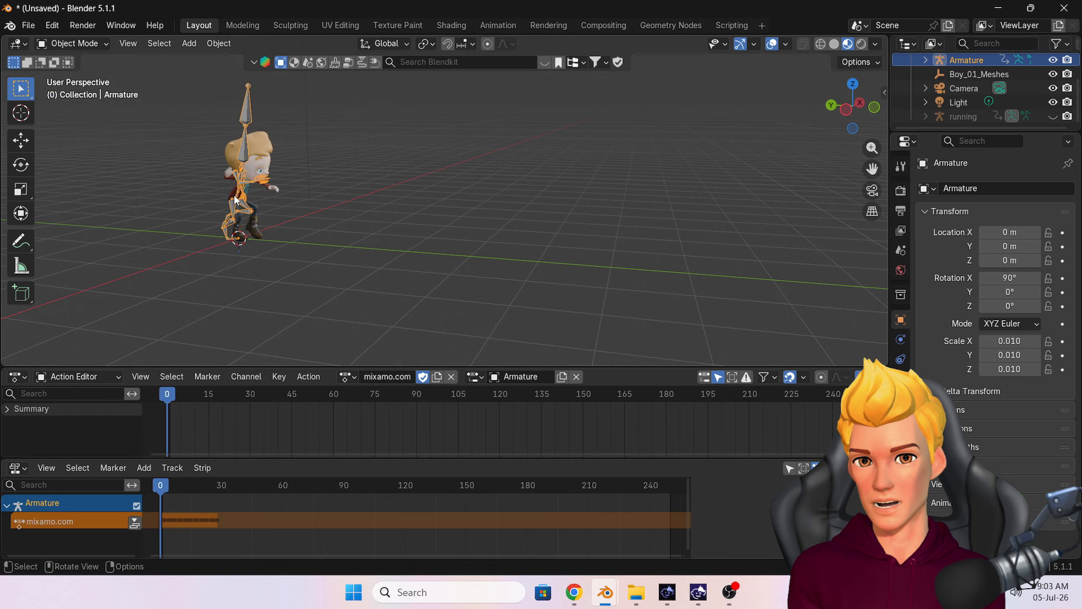
left_click(63, 41)
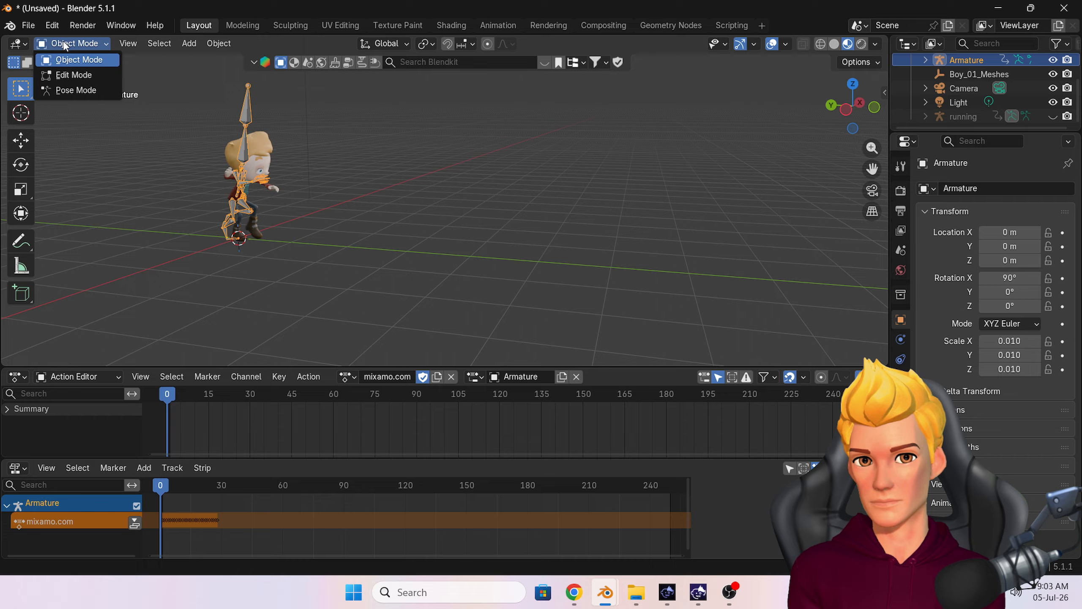
left_click(71, 87)
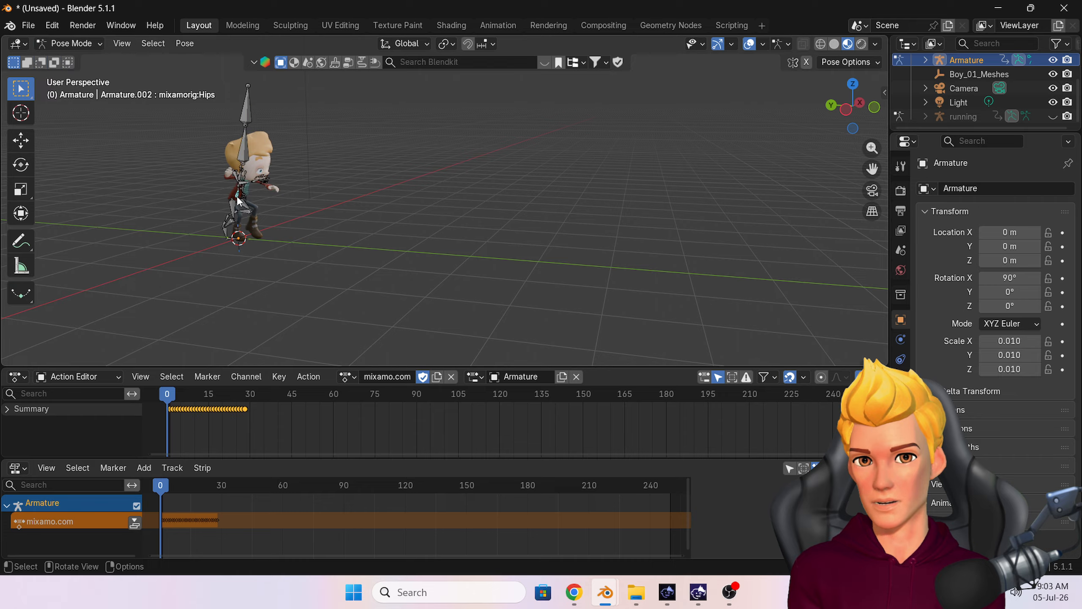
key("a")
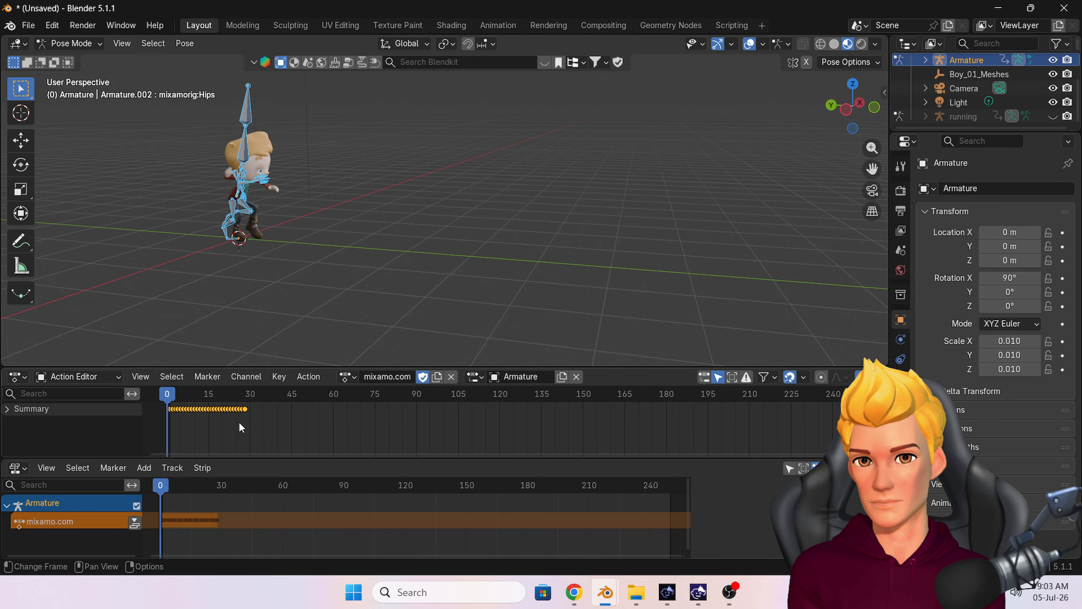
Name the imported armature's action and its slot jump in the Action Editor
left_click(19, 377)
left_click(193, 414)
left_click(387, 377)
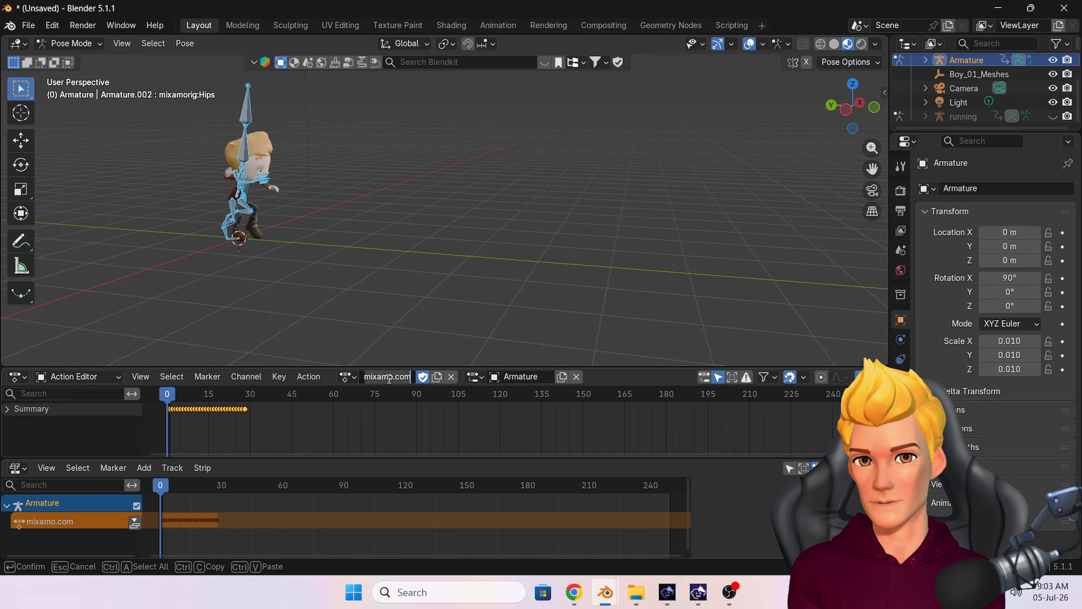
type("jump")
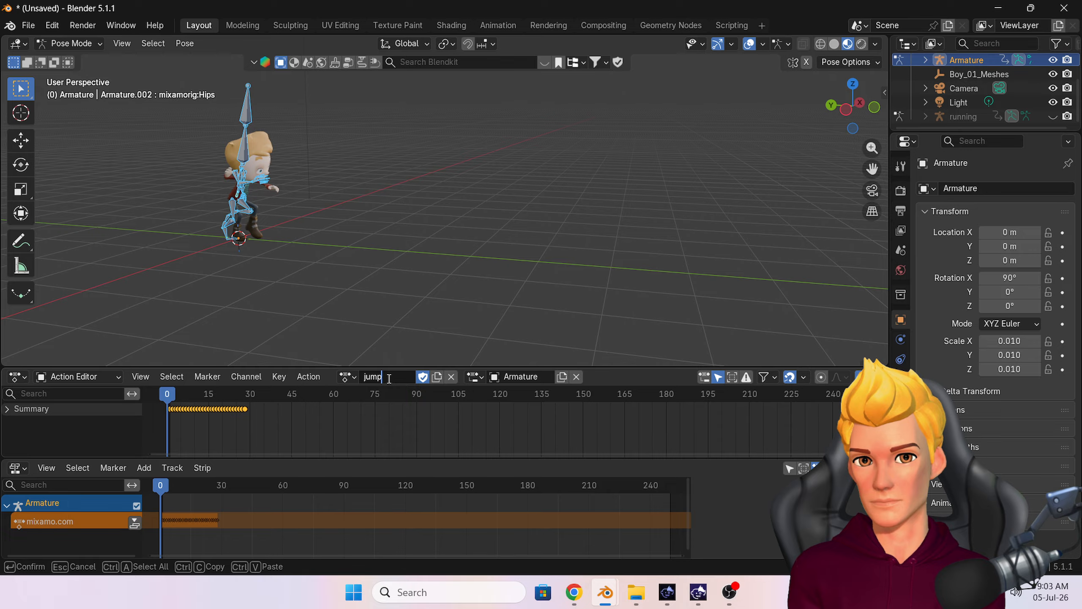
key("Return")
left_click(522, 376)
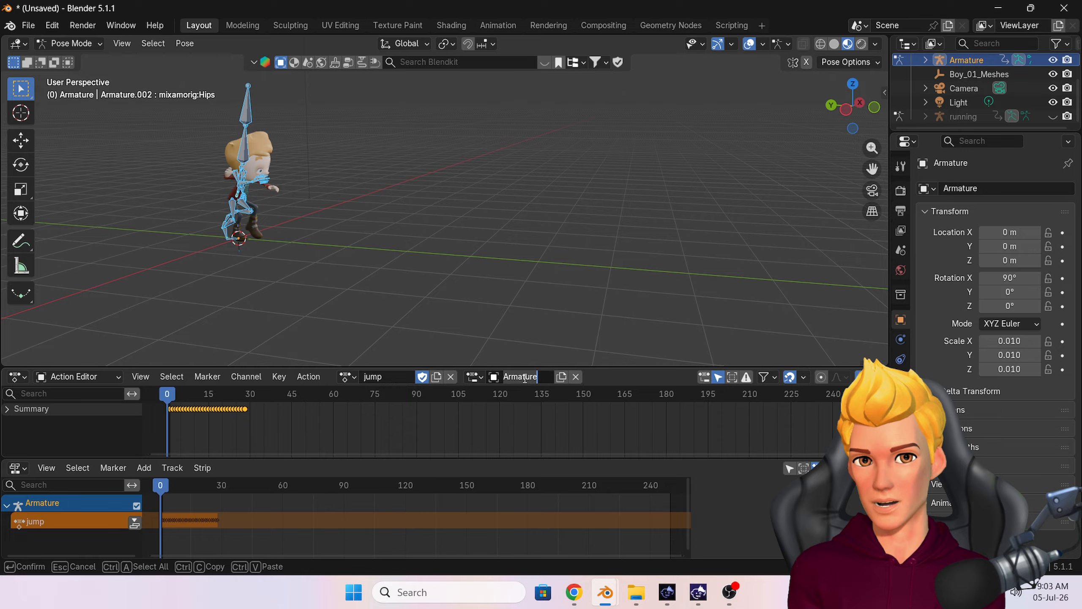
key("BackSpace")
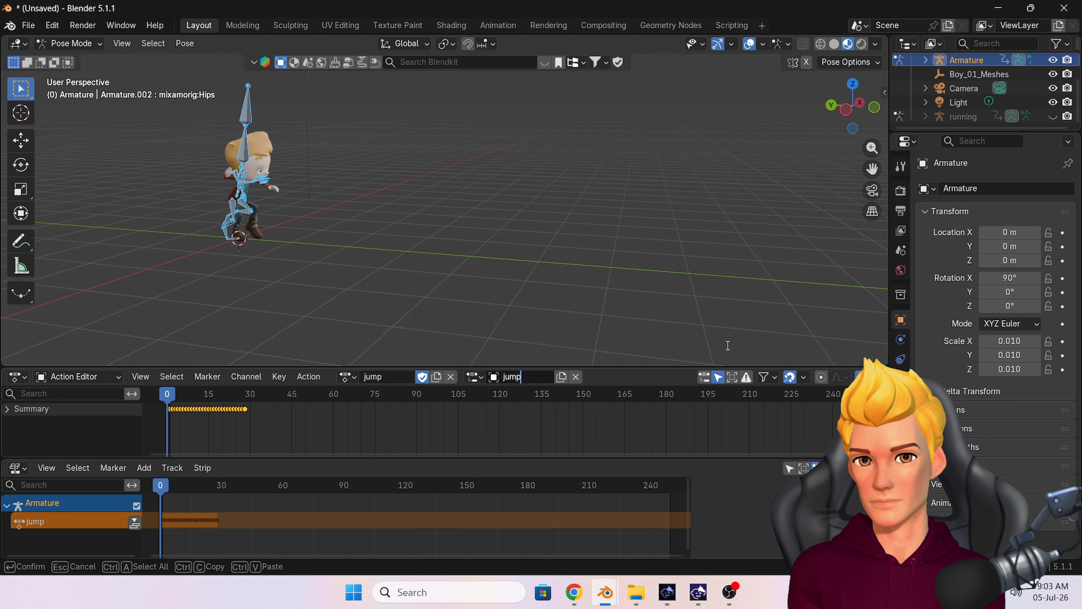
Rename the imported Armature object as jump in the Outliner
double_click(976, 74)
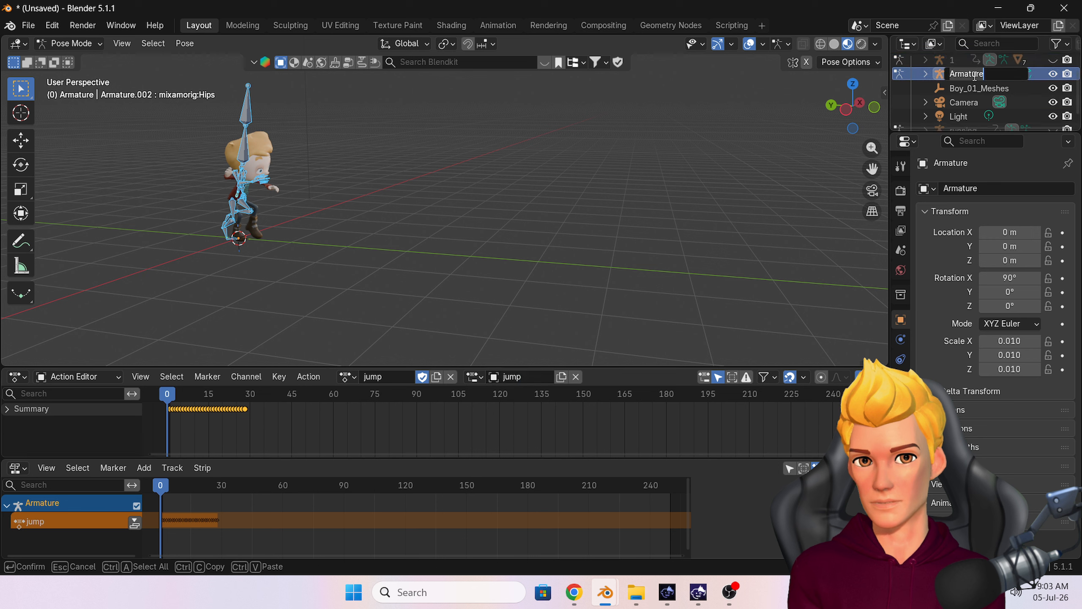
key("BackSpace")
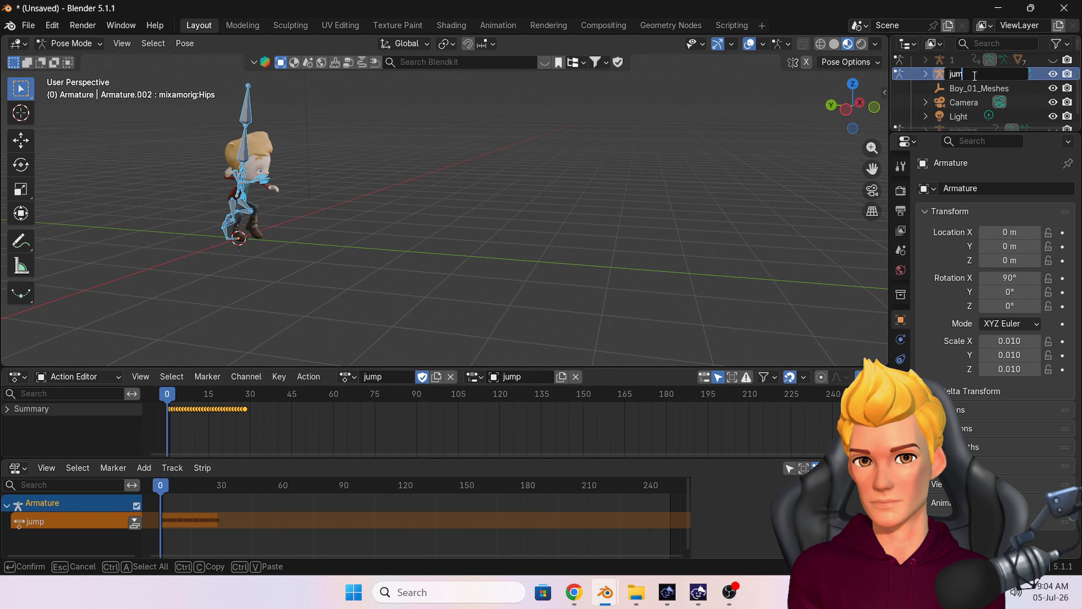
type("jump")
key("Return")
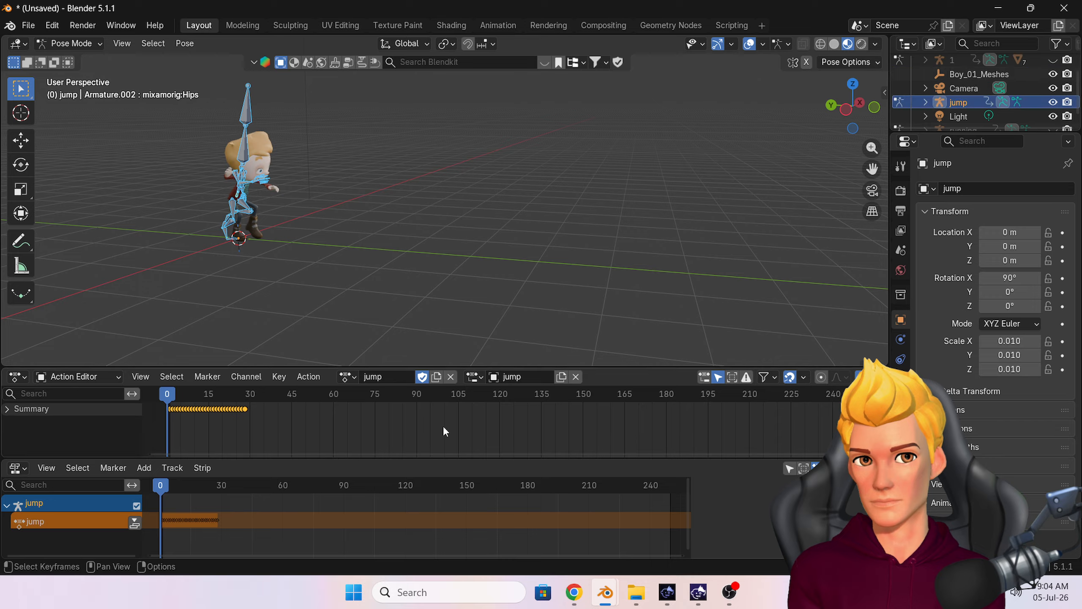
Select armature 1 in the Outliner, hide the jump armature and unhide armature 1
mouse_move(160, 485)
left_mouse_down()
mouse_move(203, 494)
mouse_move(160, 495)
left_mouse_up()
scroll(978, 98, "up", 2)
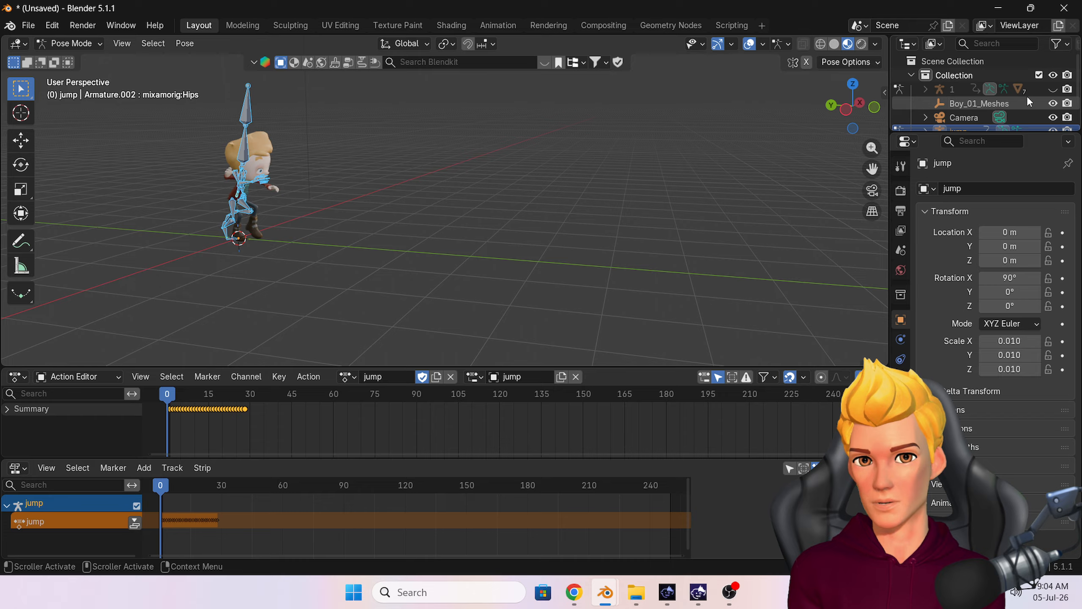
left_click(958, 97)
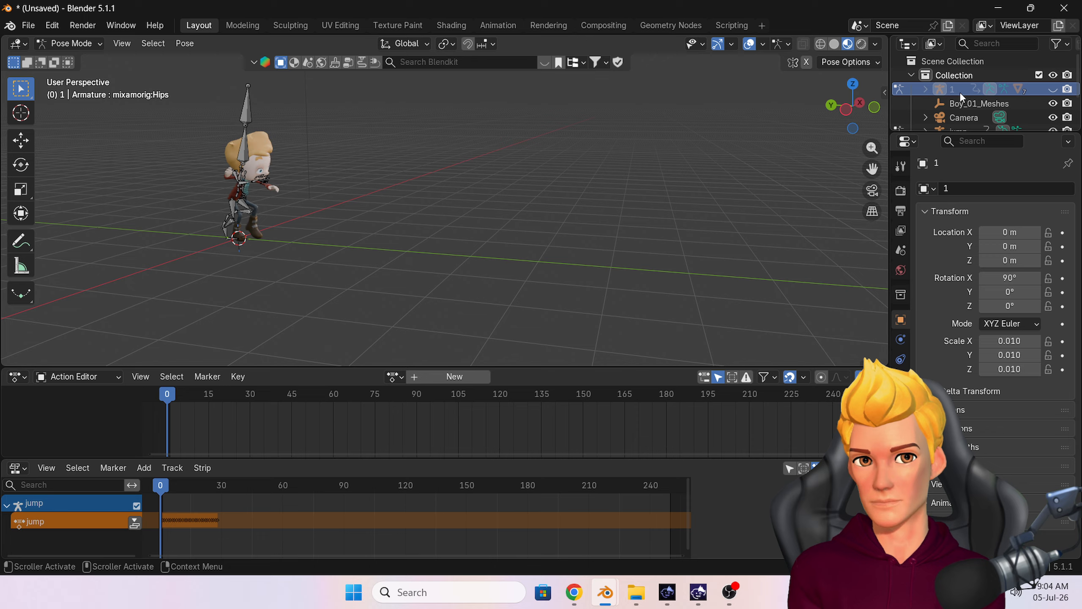
scroll(1039, 104, "down", 2)
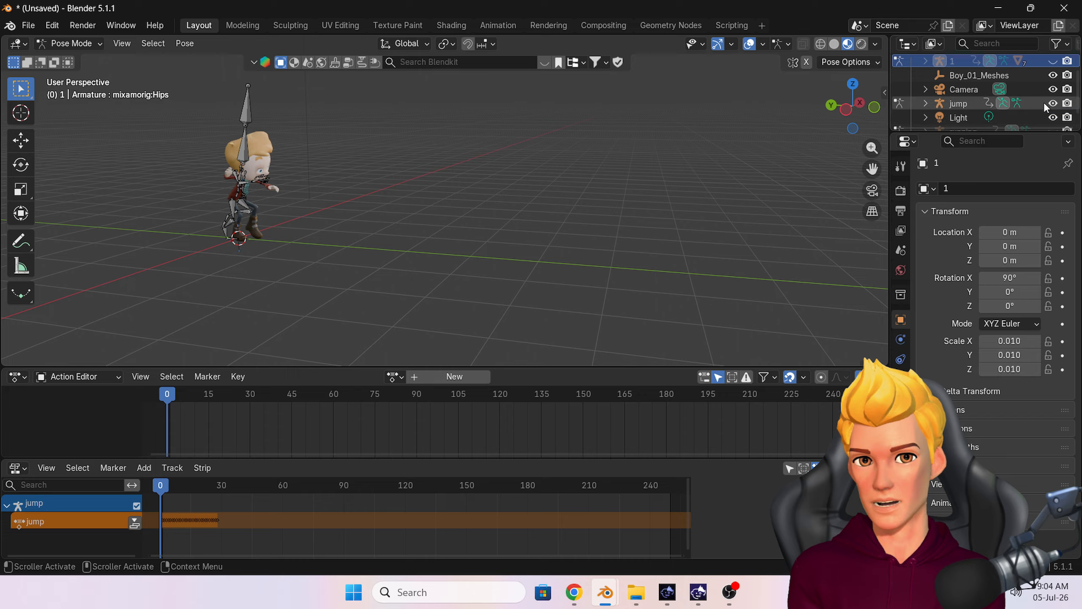
scroll(1046, 104, "down", 1)
scroll(1044, 99, "up", 2)
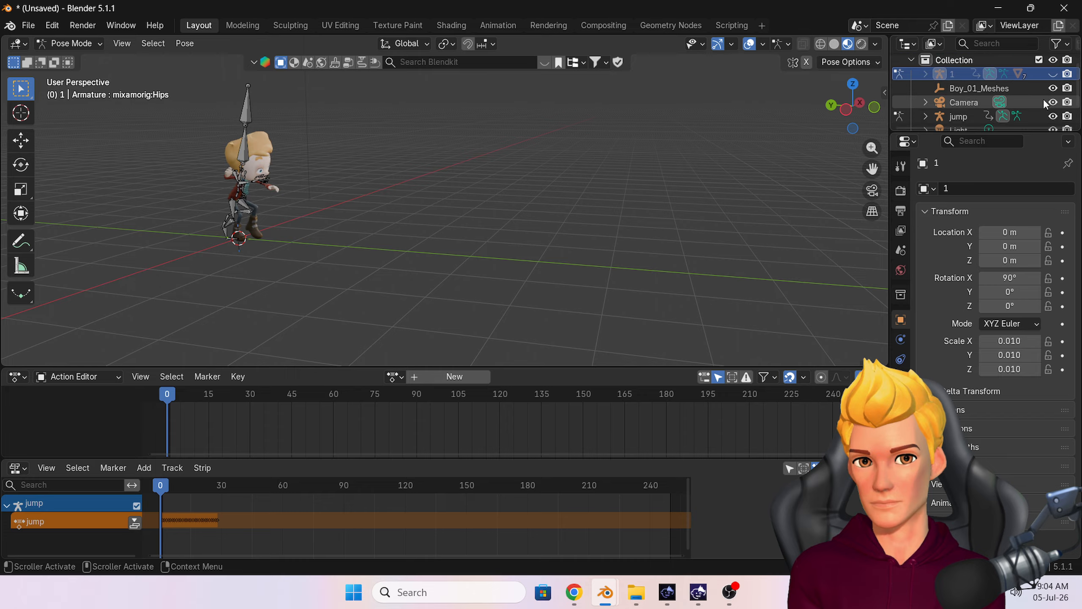
left_click(1053, 116)
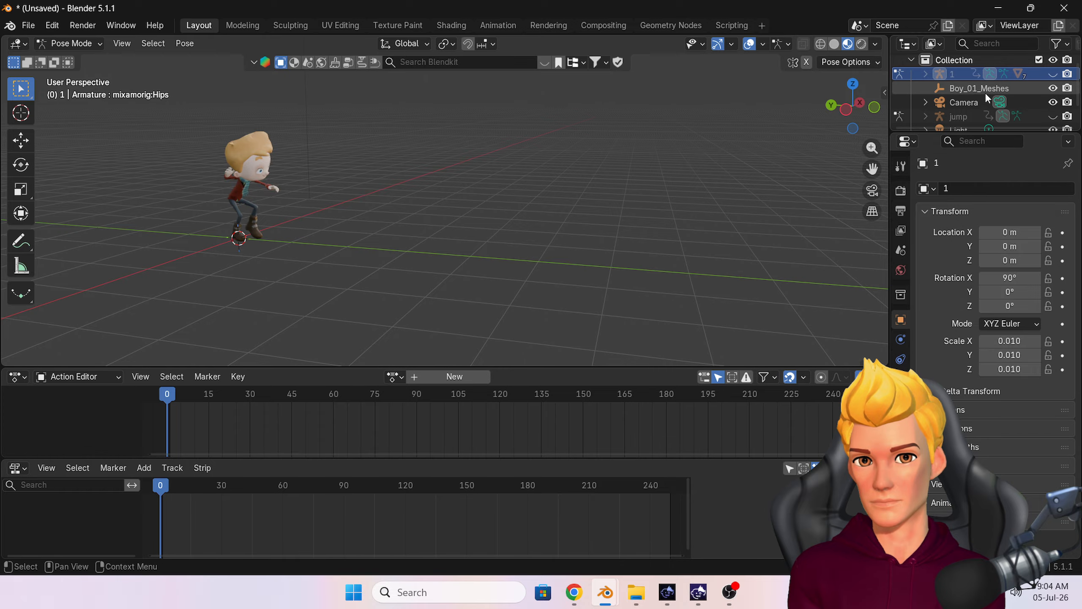
left_click(1053, 74)
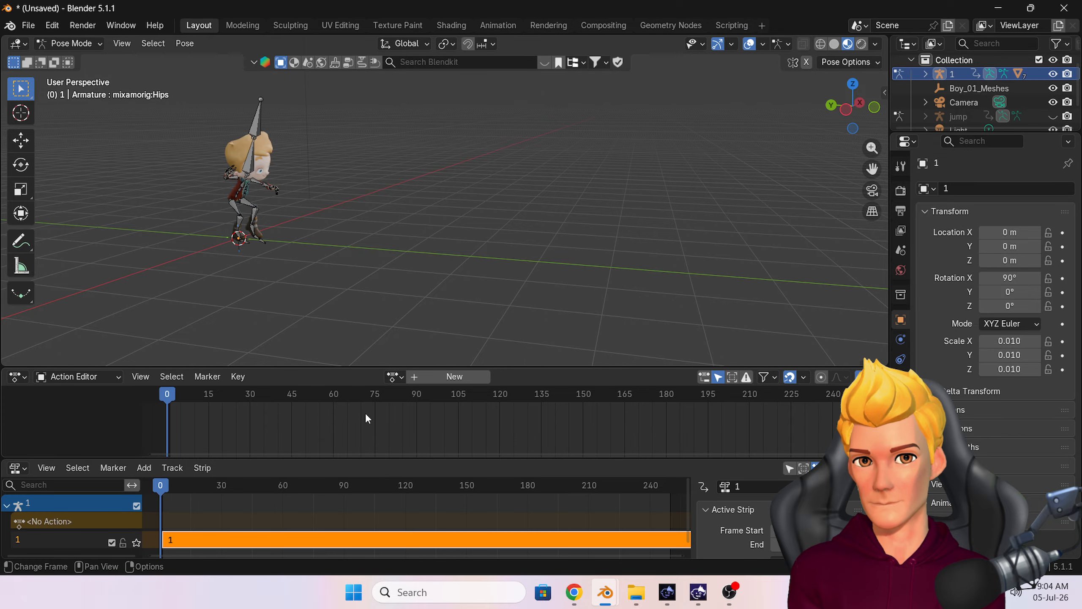
Enlarge the Action Editor and the Nonlinear Animation editor areas, keeping the lower one set to Nonlinear Animation
left_click_drag(273, 367, 278, 338)
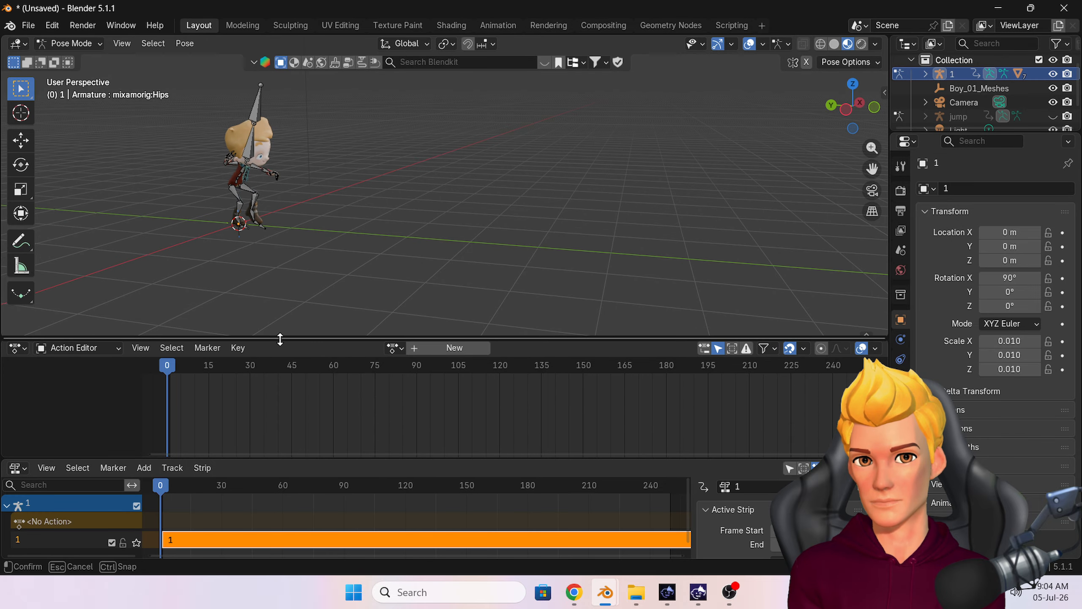
left_click_drag(303, 454, 303, 440)
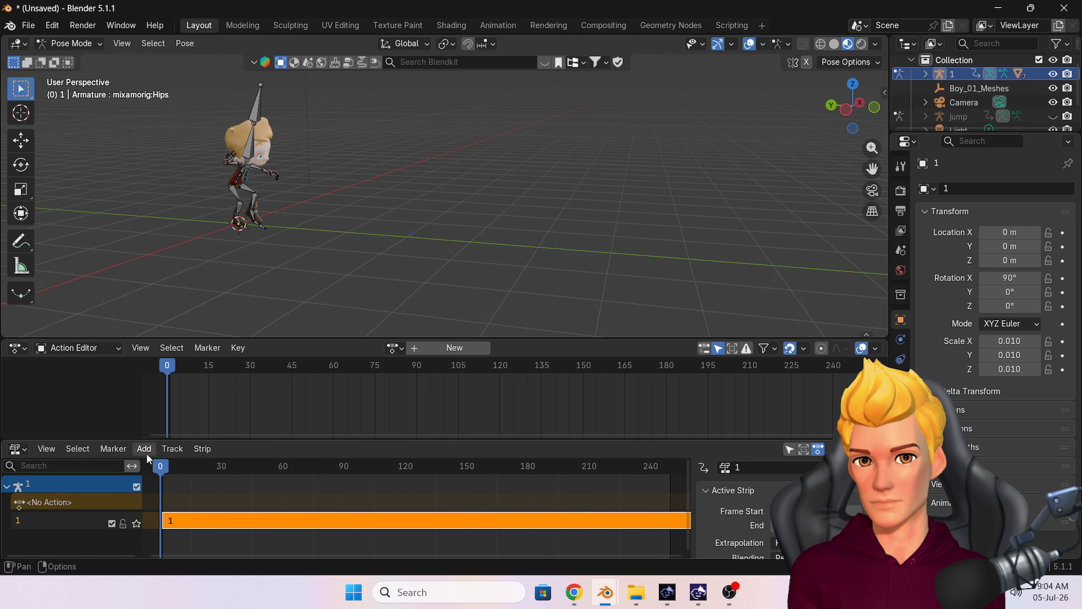
left_click(26, 451)
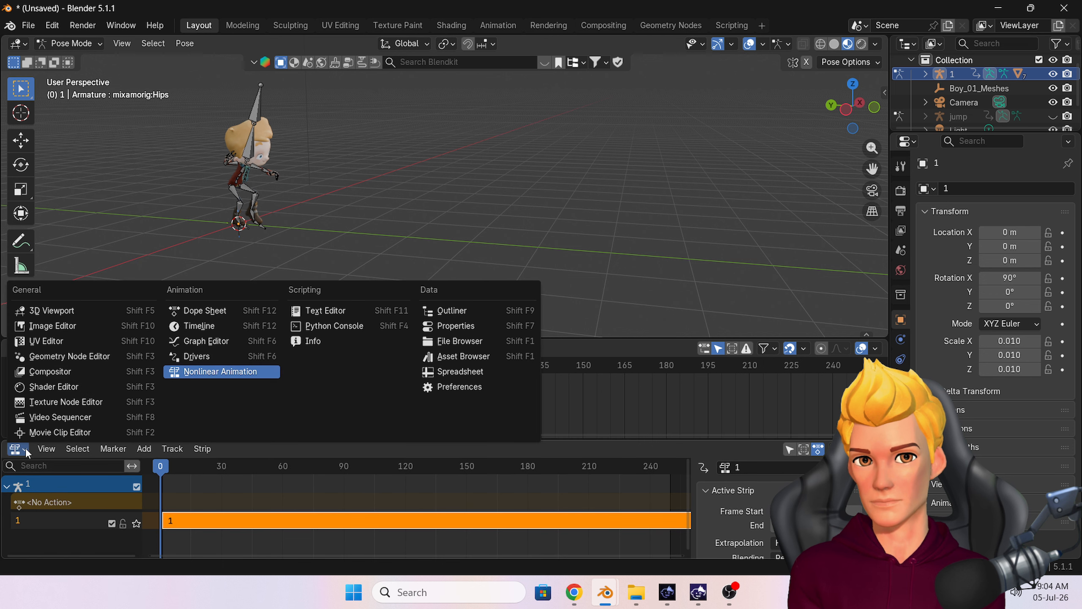
left_click(221, 373)
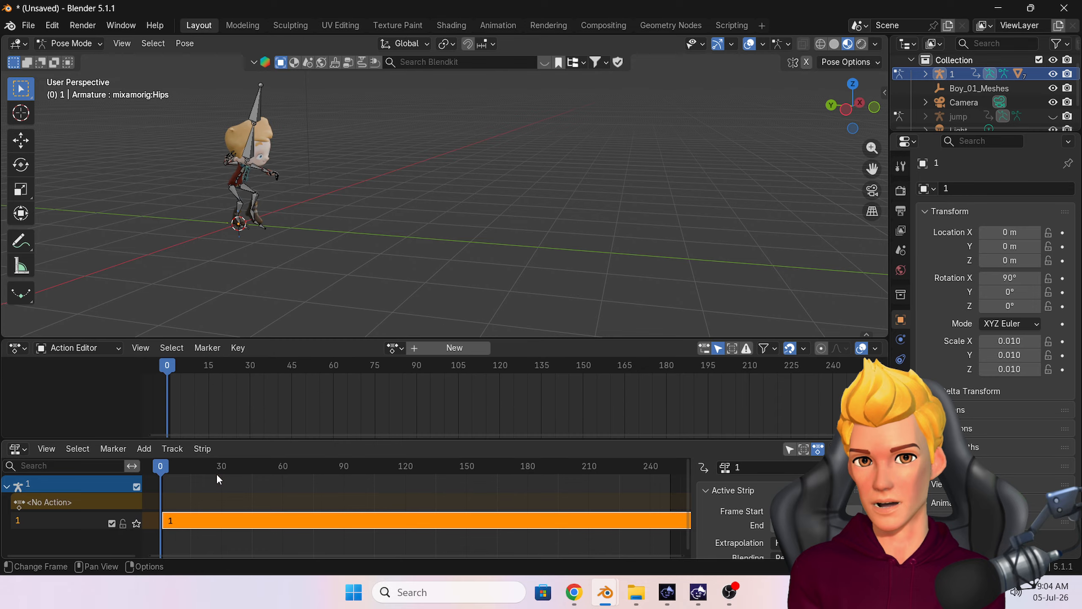
Add the running action as a strip on a new track above strip 1 and extend it past frame 250
left_click(144, 450)
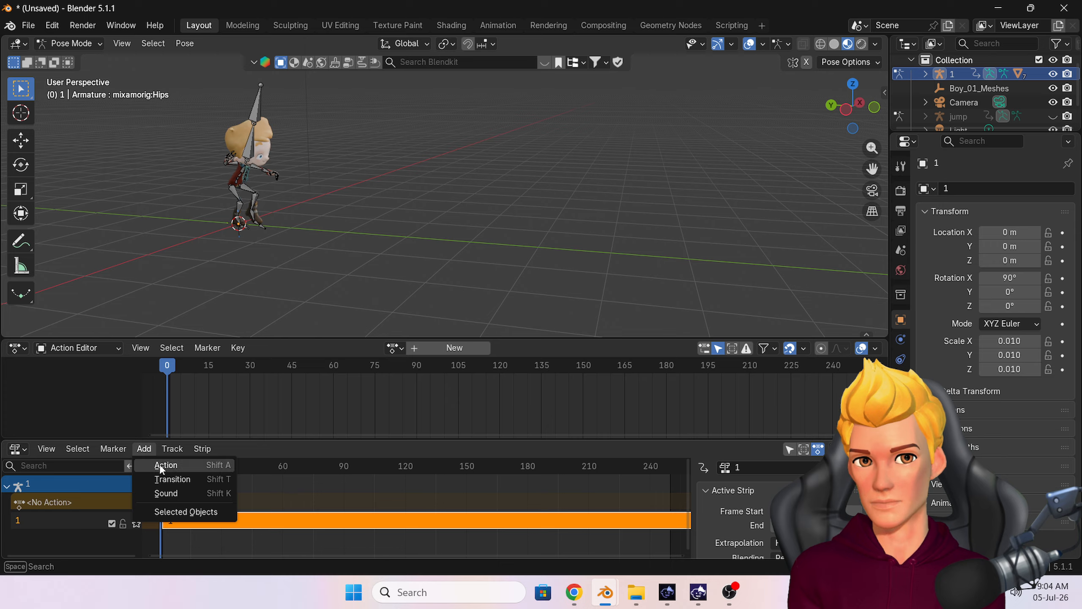
left_click(159, 463)
left_click(190, 452)
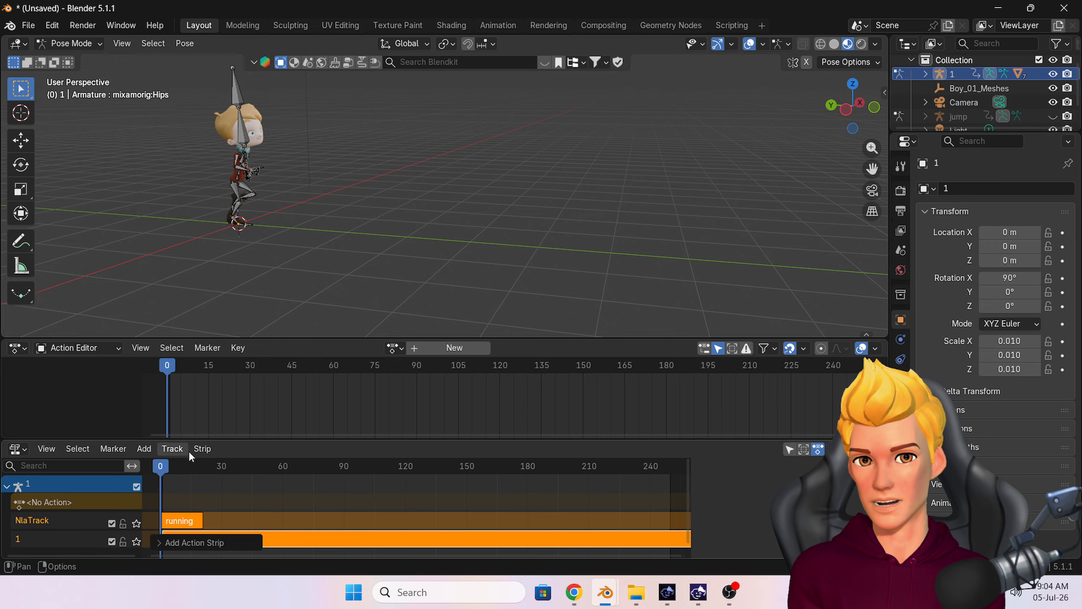
left_click(198, 521)
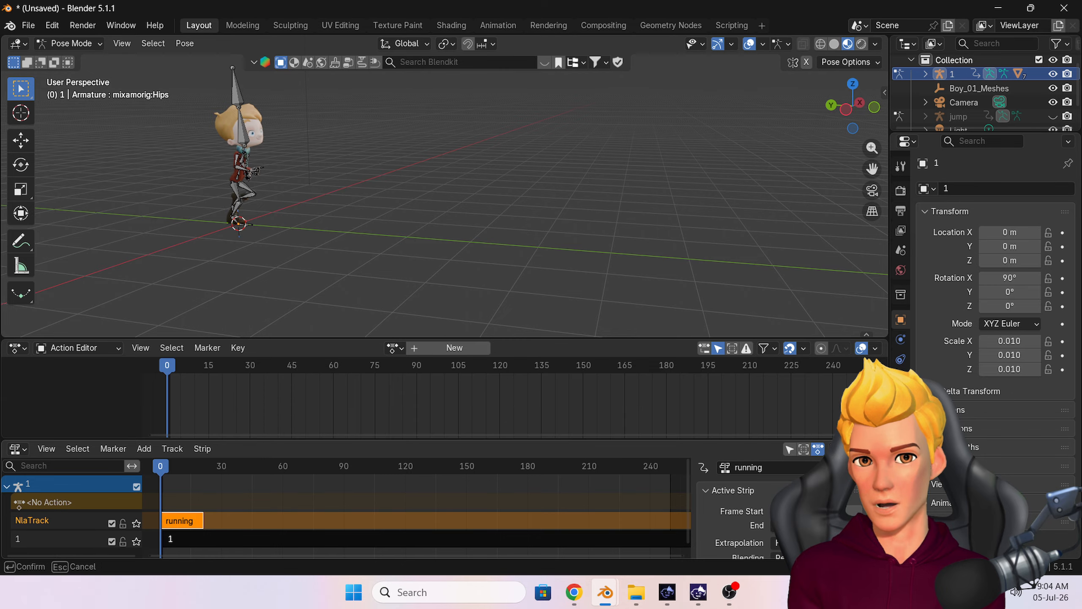
key("Return")
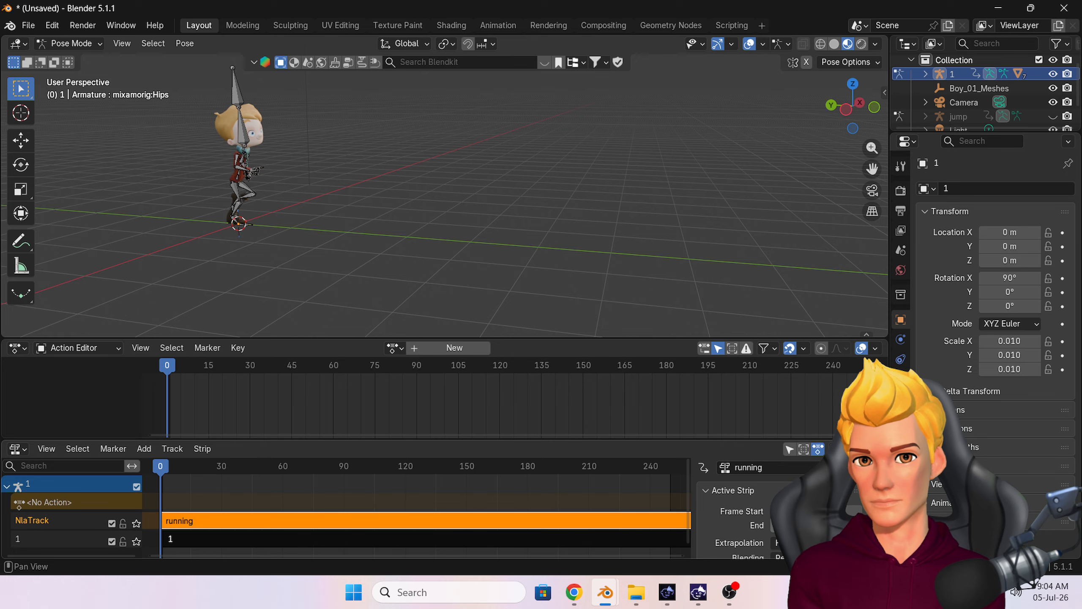
Split the running strip at frame 68 and delete the part before the split
left_click_drag(166, 473, 301, 501)
scroll(468, 292, "down", 2)
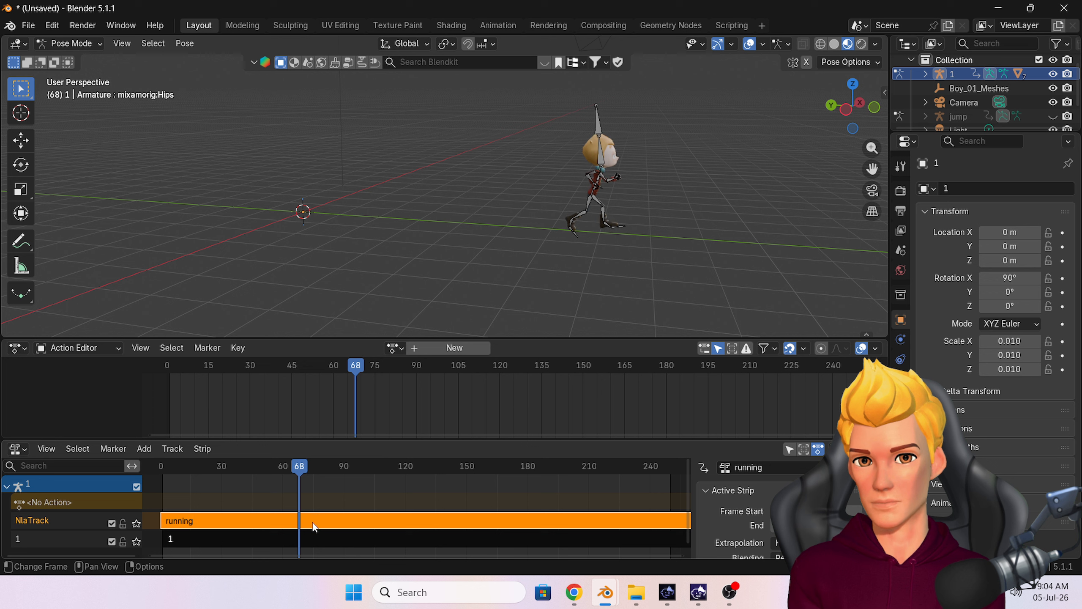
right_click(311, 520)
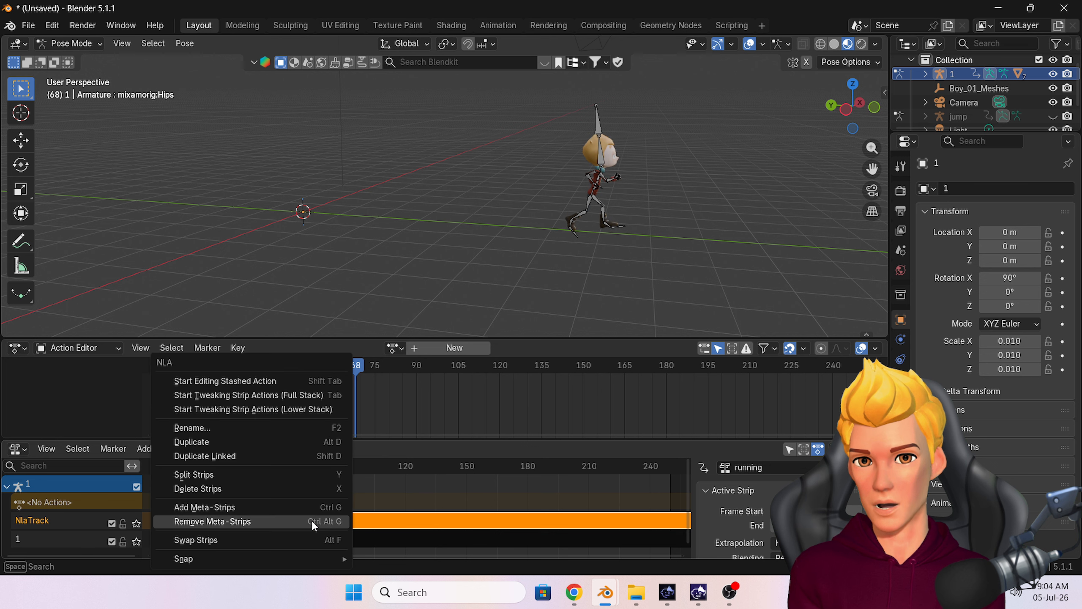
left_click(290, 479)
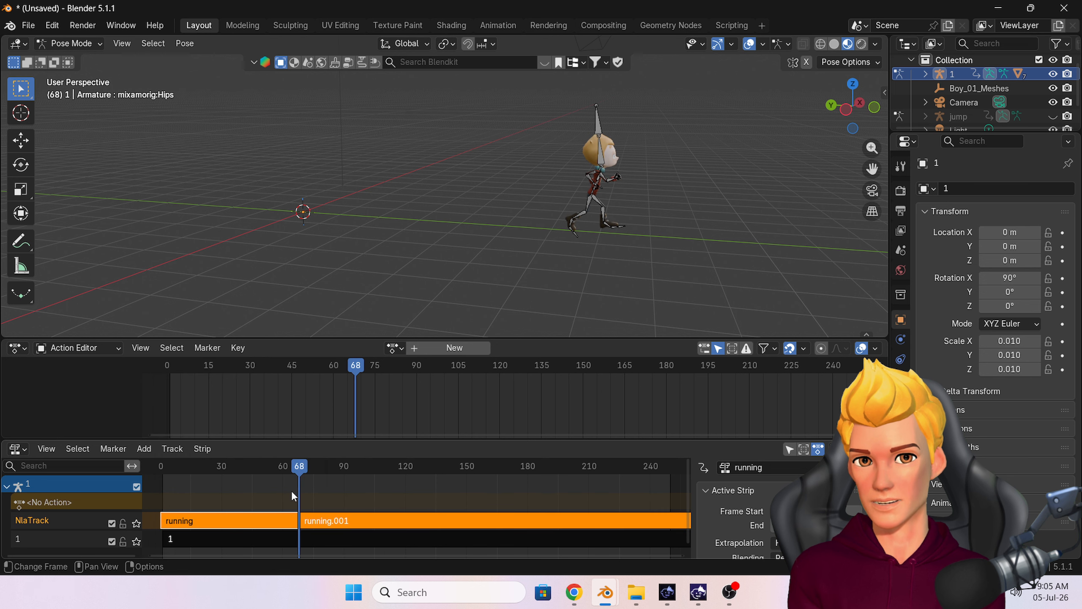
left_click(271, 517)
key("x")
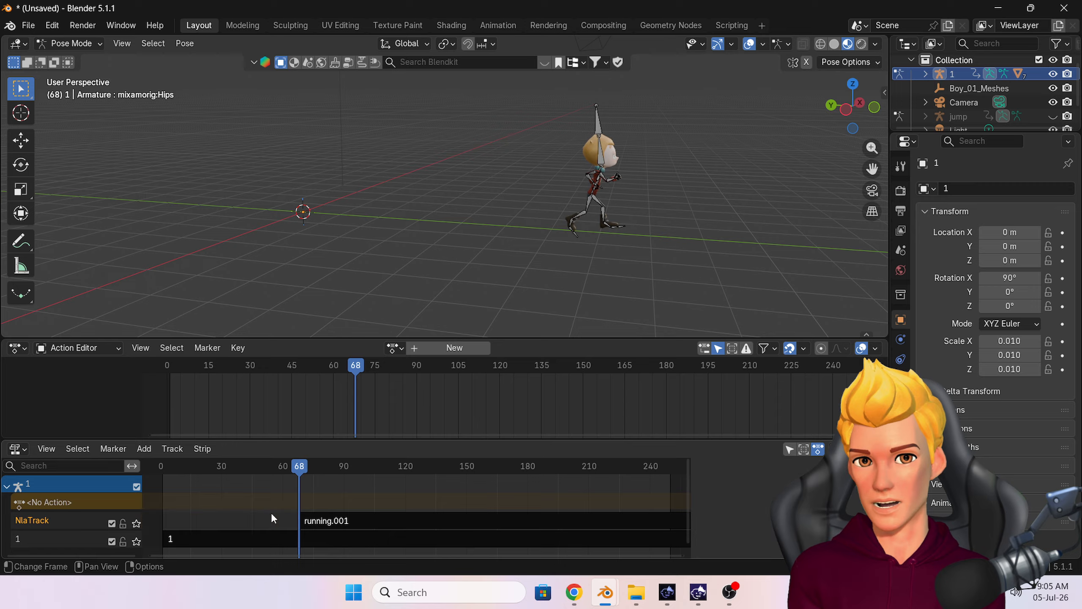
Change the running.001 strip's extrapolation so that it stops affecting the frames before its start
left_click_drag(289, 477, 252, 481)
left_click(278, 537)
key("n")
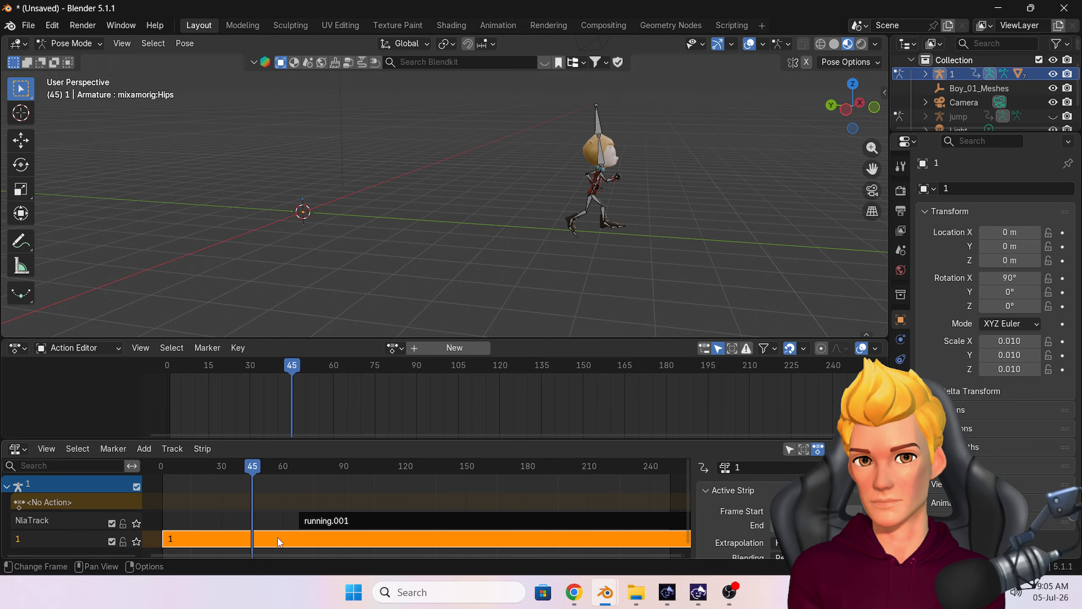
left_click(370, 522)
scroll(771, 517, "down", 2)
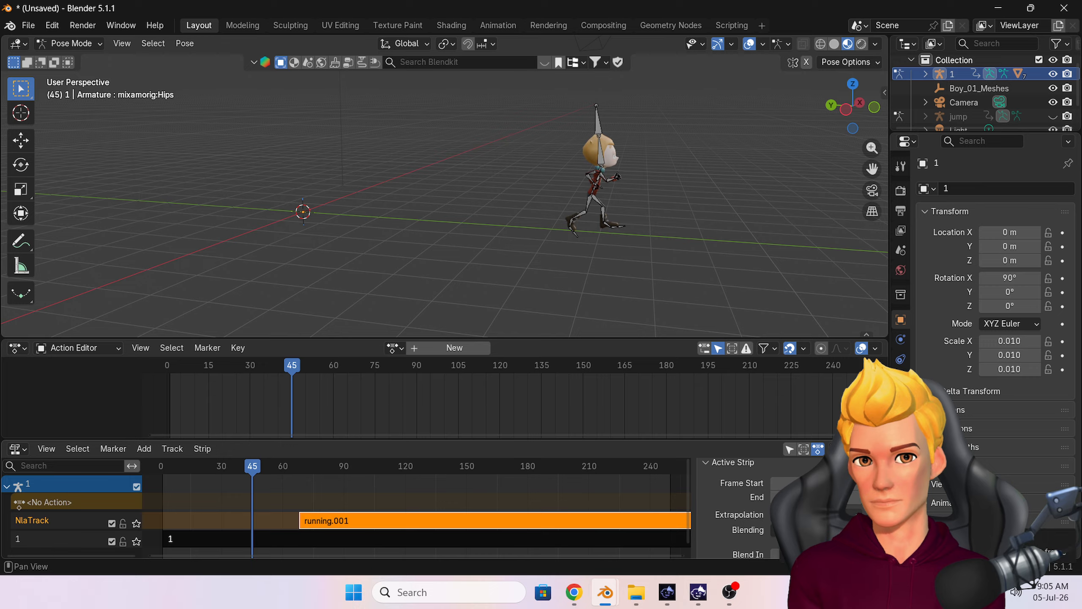
left_click(816, 514)
left_click(810, 560)
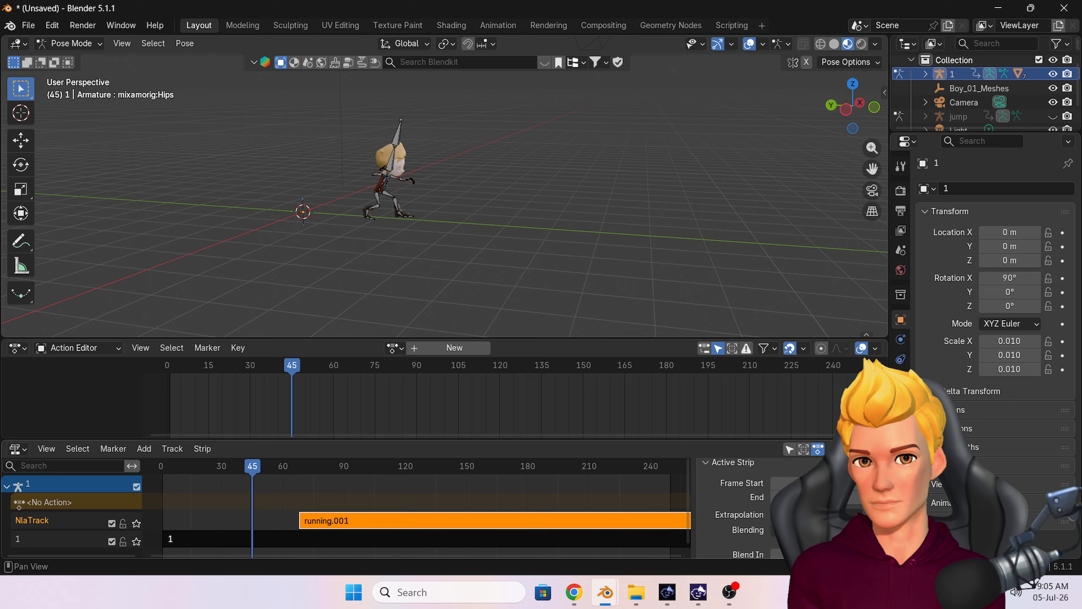
Move to frame 67, just before the running.001 strip, and annotate the foot position with a short line
left_click(358, 537)
left_click_drag(258, 469, 296, 489)
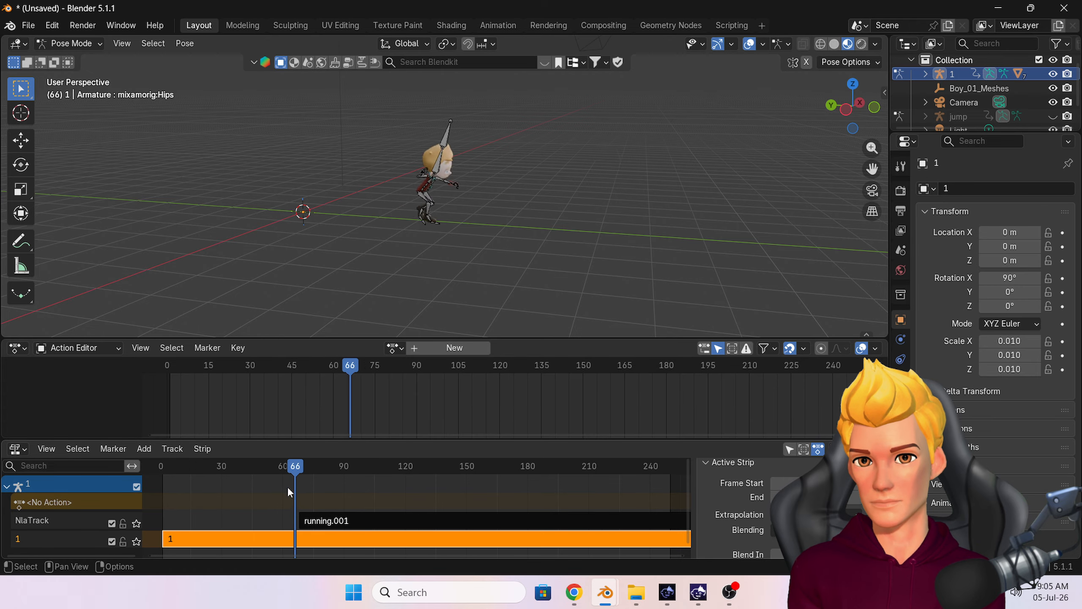
left_click(297, 465)
left_click_drag(297, 465, 299, 478)
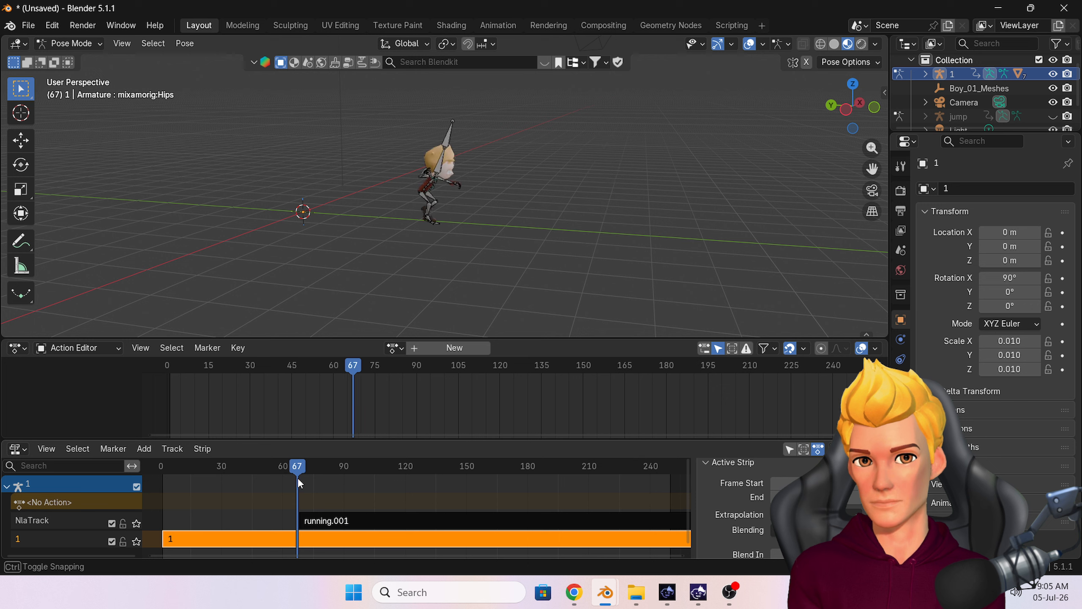
left_click(20, 241)
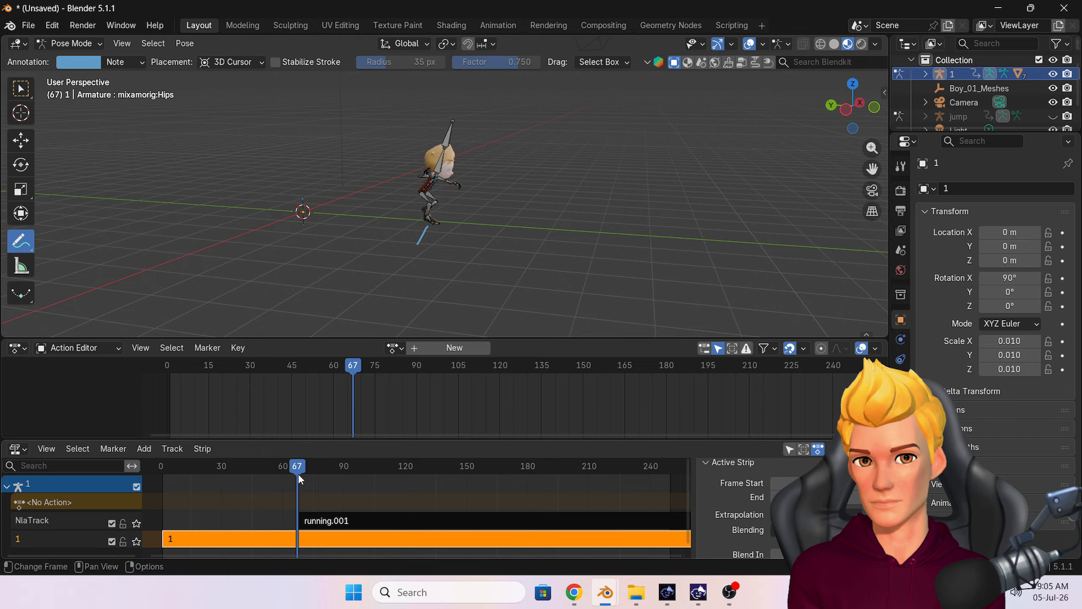
Move to frame 70 and start tweaking the action of the running.001 strip
left_click_drag(298, 473, 304, 474)
left_click(334, 520)
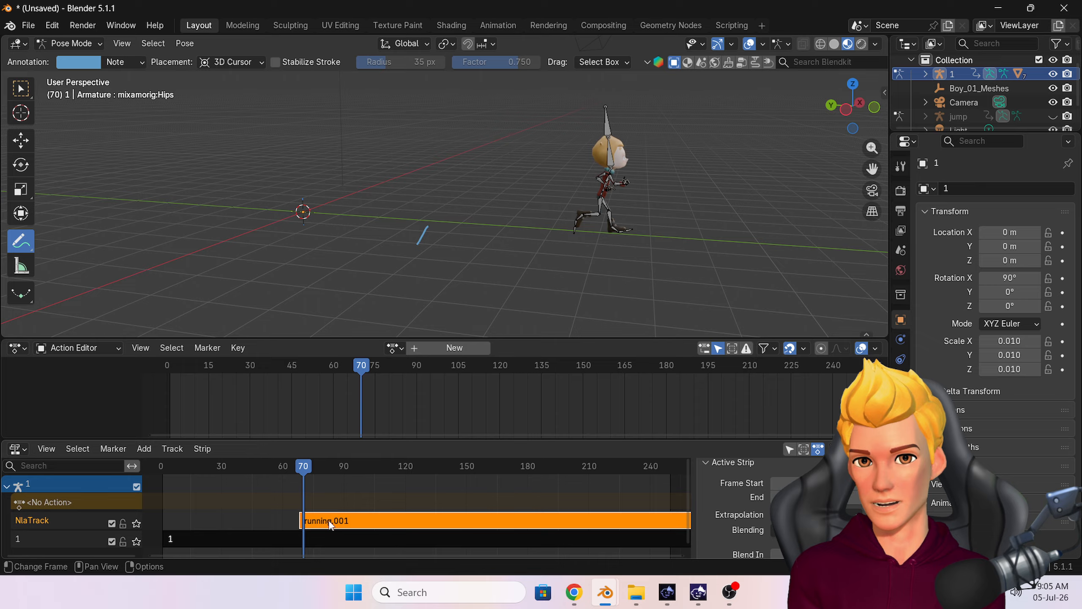
key("Tab")
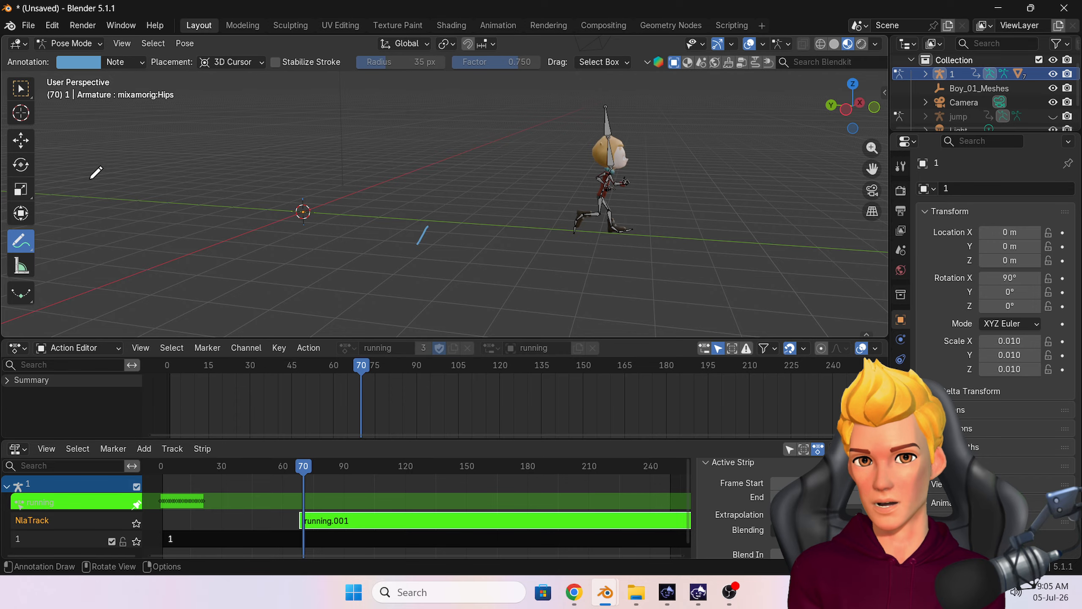
Activate the Move tool and select the mixamorig:Hips bone of armature 1
left_click(25, 145)
left_click(601, 195)
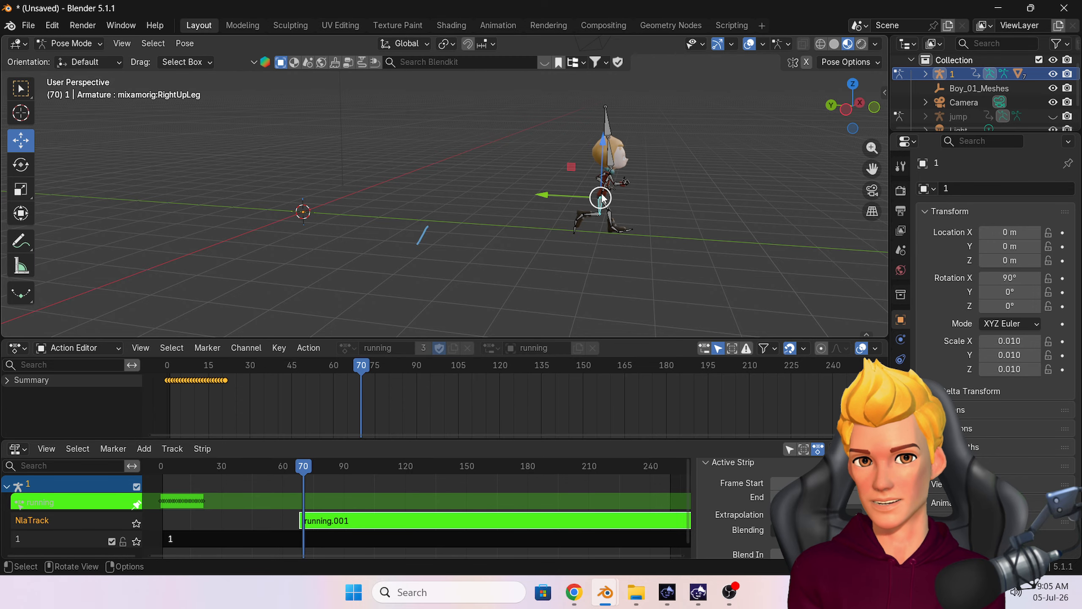
left_click(604, 195)
middle_click_drag(623, 206, 569, 199)
left_click(598, 205)
scroll(597, 220, "up", 4)
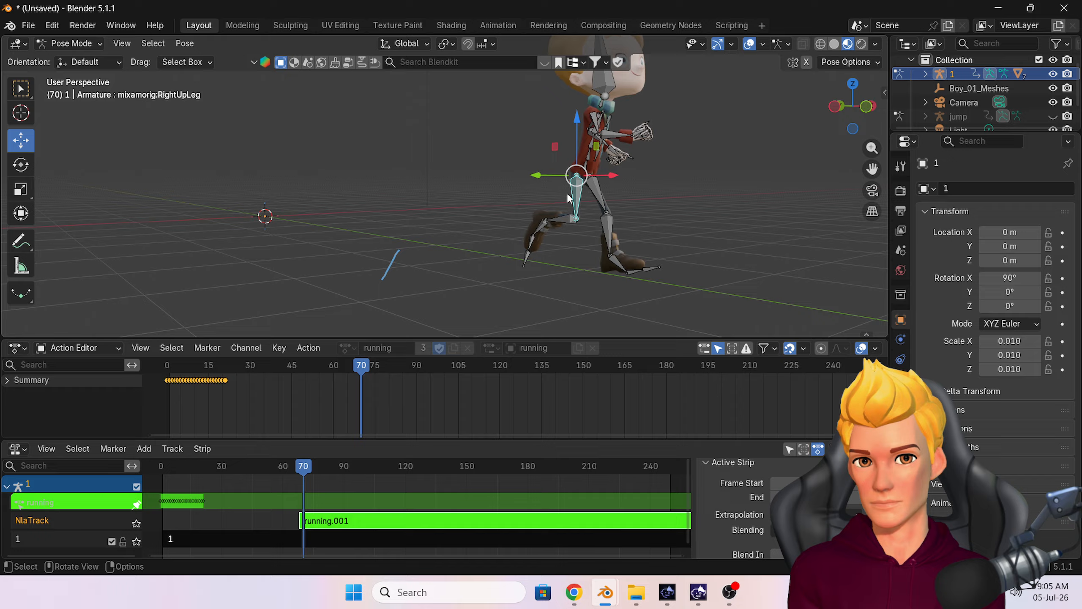
left_click(590, 173)
scroll(546, 229, "down", 3)
middle_click_drag(438, 260, 489, 269)
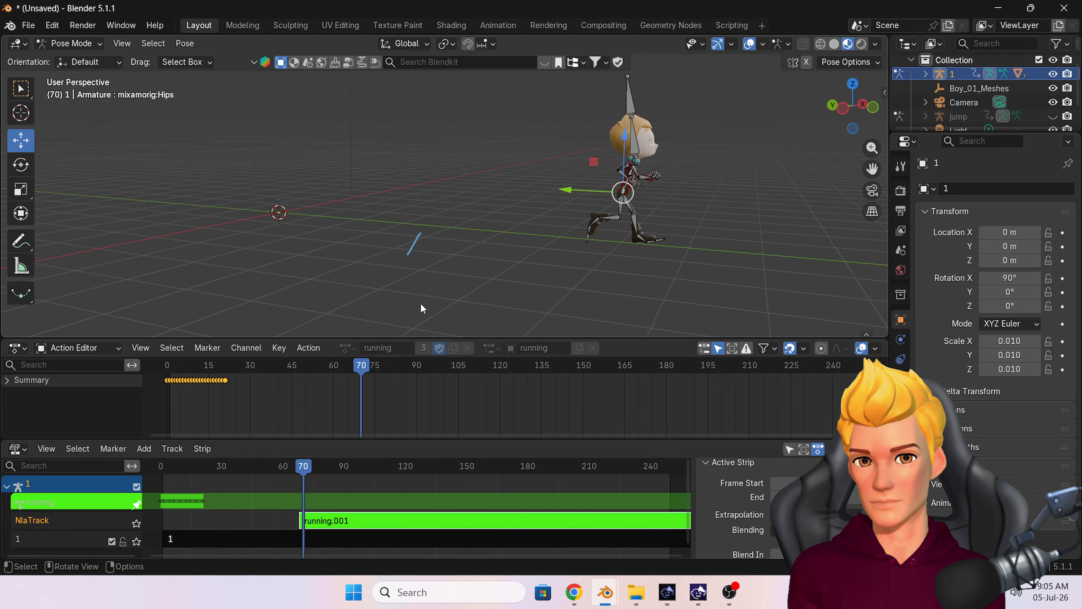
middle_click_drag(421, 305, 493, 269)
Switch the Action Editor area to the Graph Editor
left_click(53, 349)
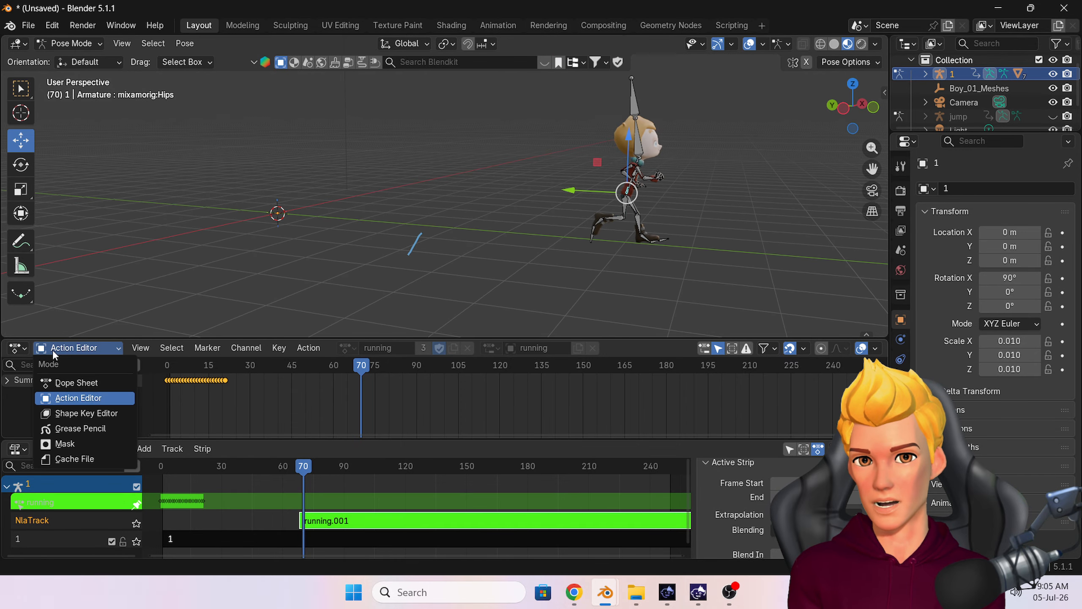
left_click(52, 350)
left_click(20, 349)
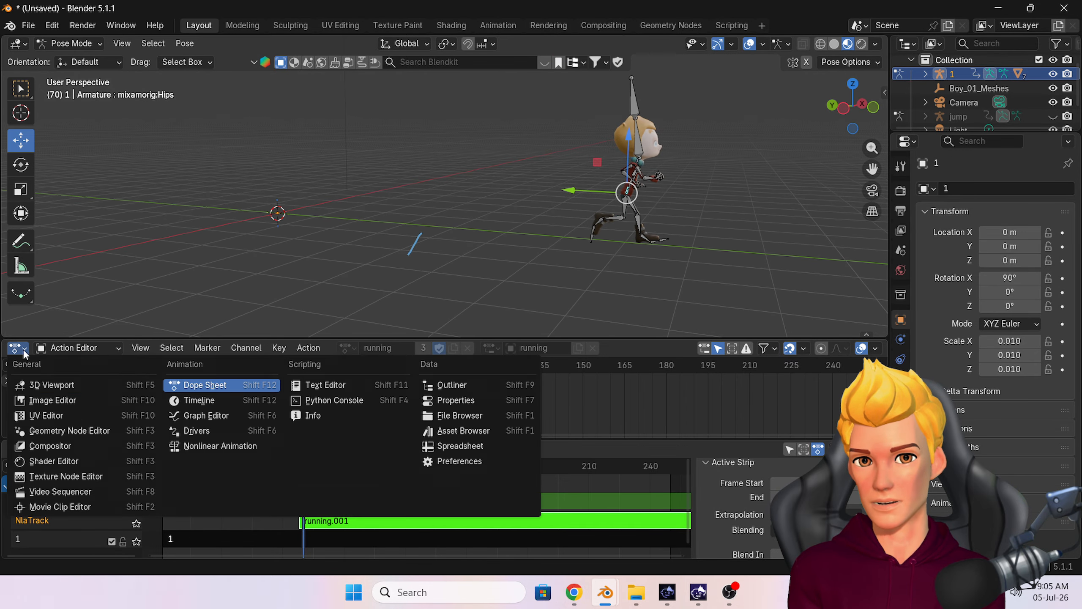
left_click(187, 418)
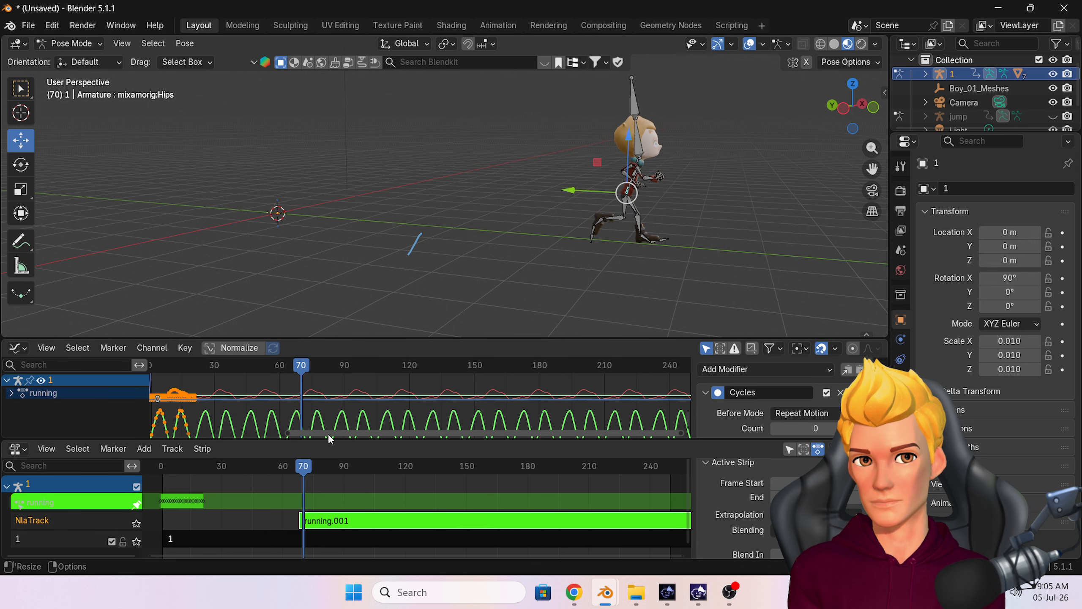
Expand the running action's mixamorig:Hips channels and show only the Z Location curve
left_click(11, 393)
left_click(16, 406)
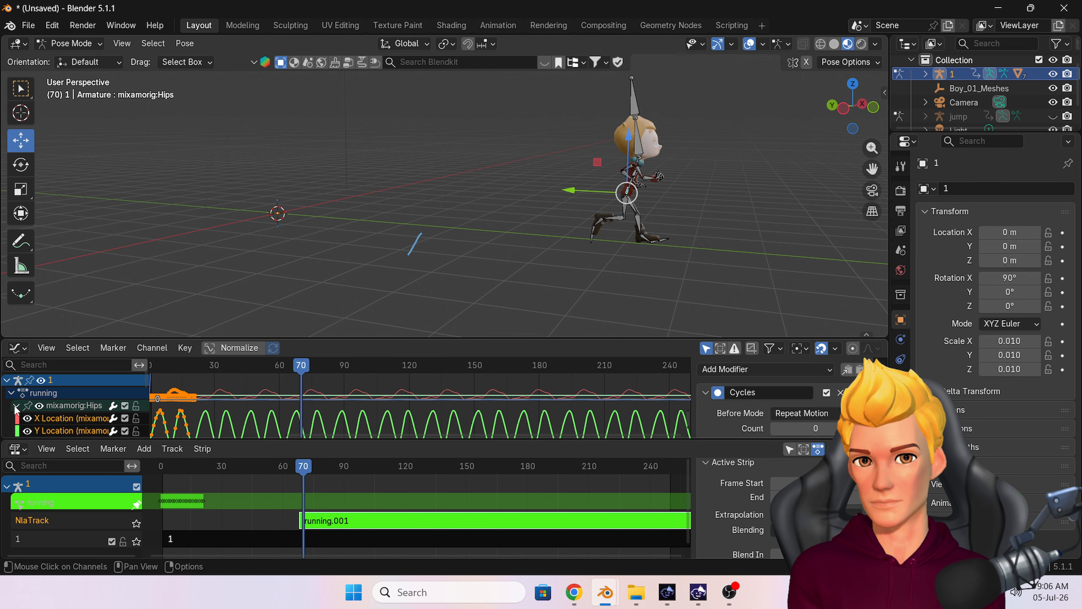
left_click(39, 406)
scroll(34, 423, "down", 2)
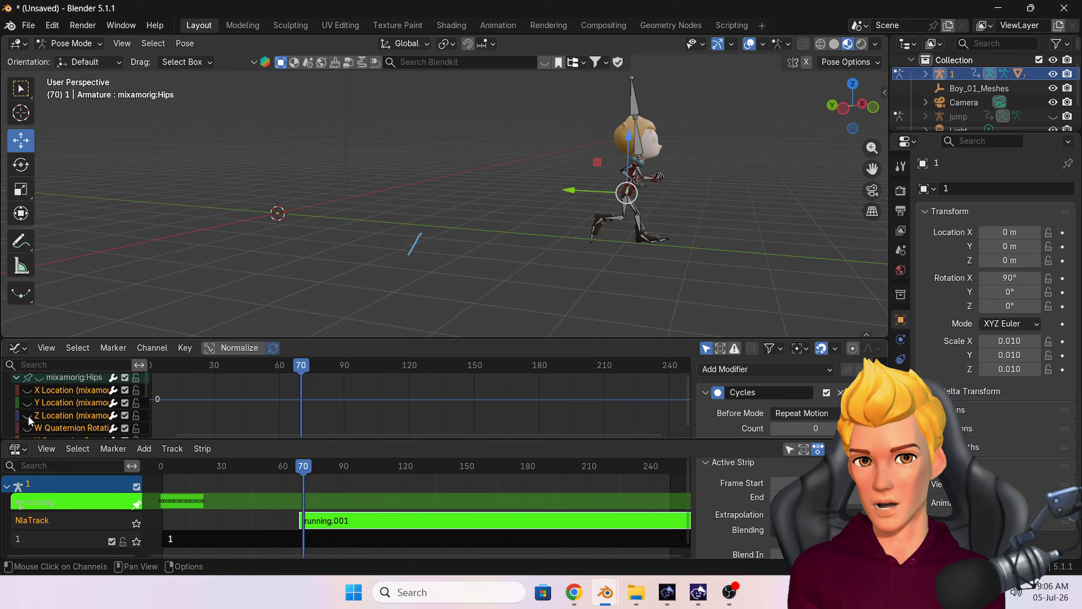
left_click(28, 415)
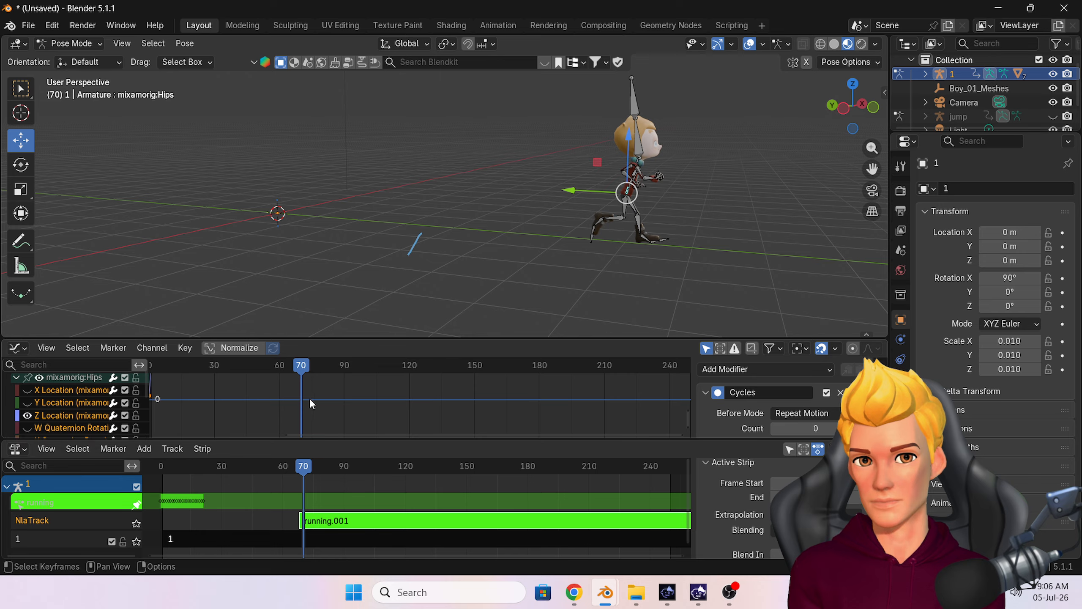
Lower the running action's hips Z Location curve by about 311 so the character lines up with the annotated walk end
key("Home")
scroll(320, 411, "down", 1)
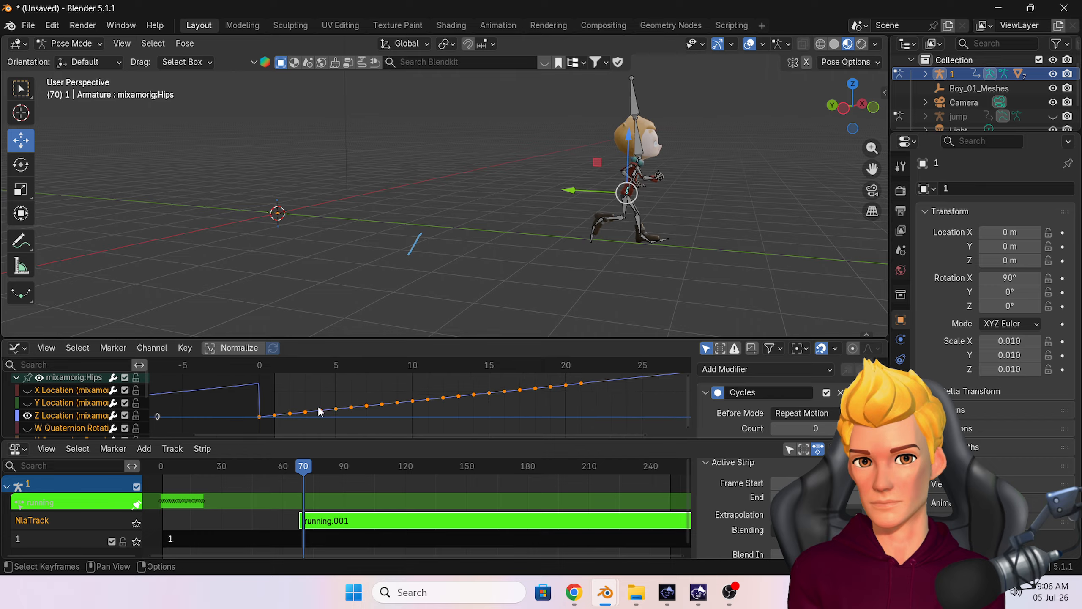
key("g")
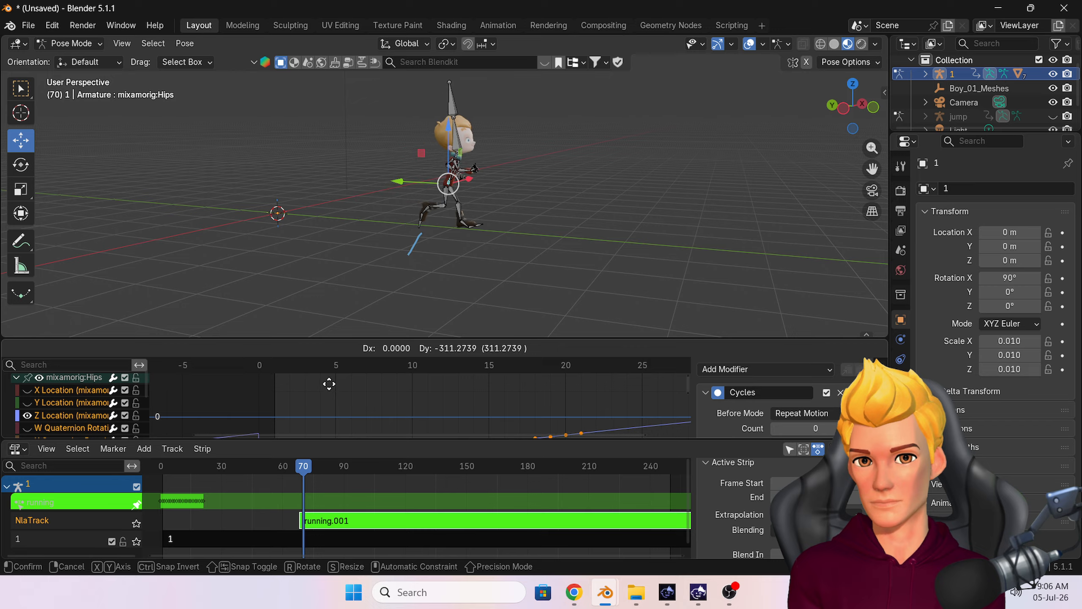
left_click(329, 383)
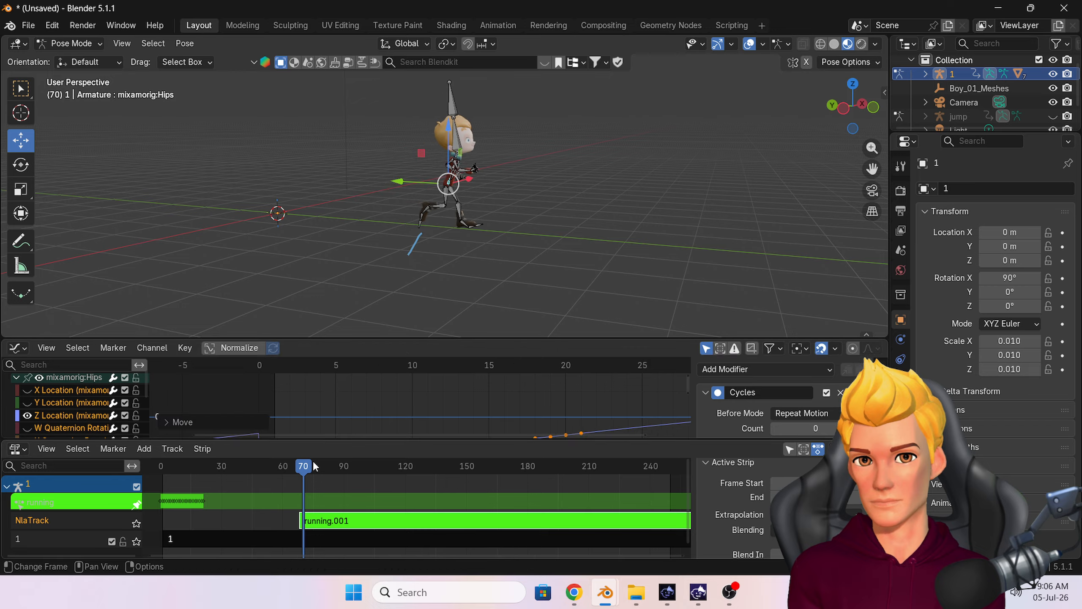
Leave tweak mode, split the running.001 strip at frame 131 and delete the part after the split
left_click_drag(304, 466, 408, 510)
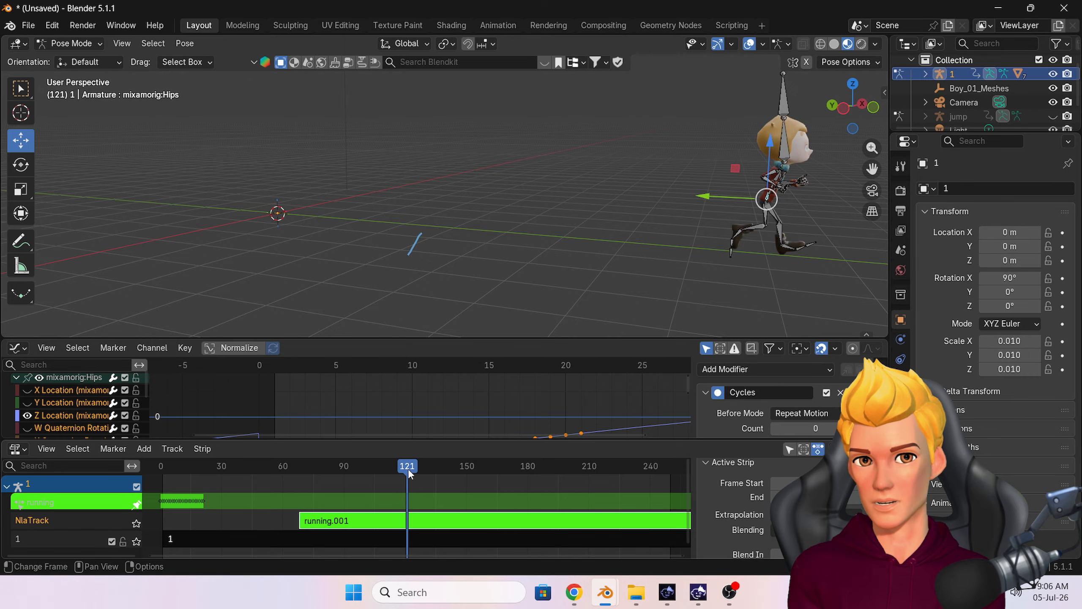
left_click_drag(408, 470, 422, 473)
middle_click_drag(465, 236, 354, 231, "shift")
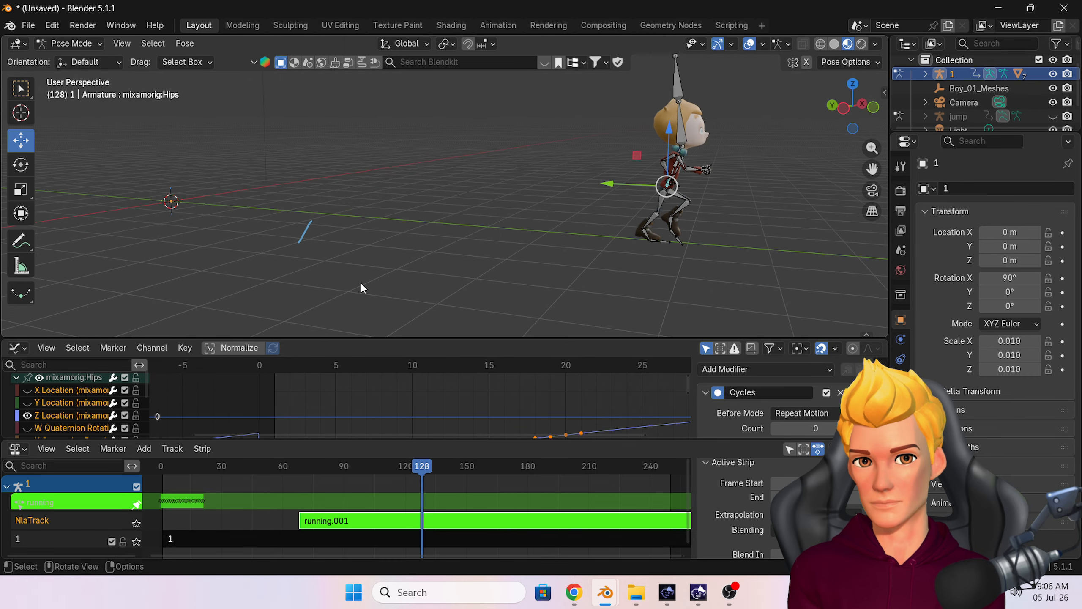
left_click_drag(422, 469, 428, 474)
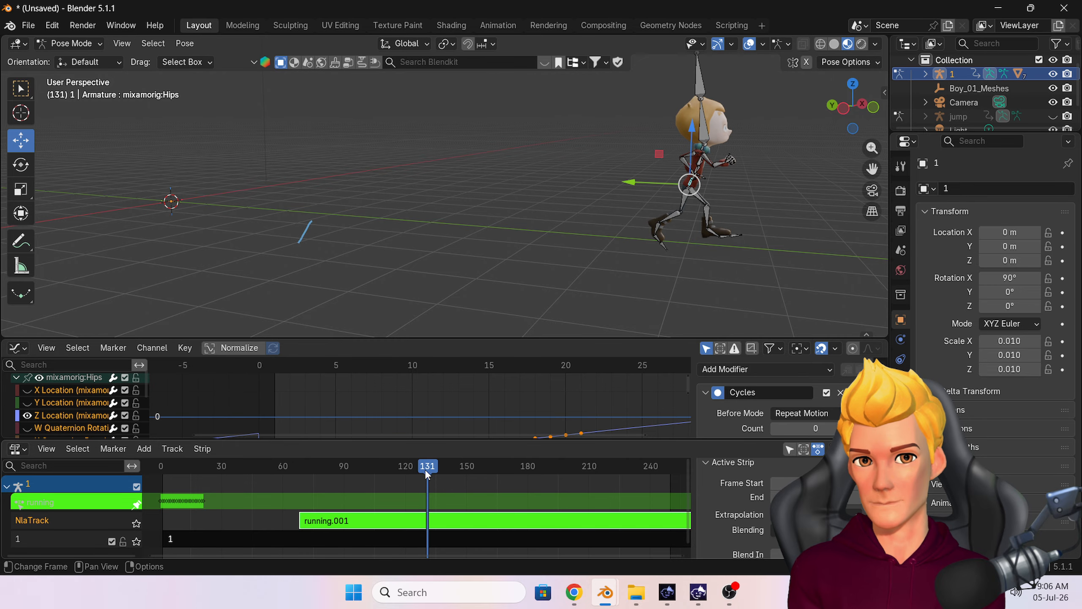
key("Tab")
right_click(411, 527)
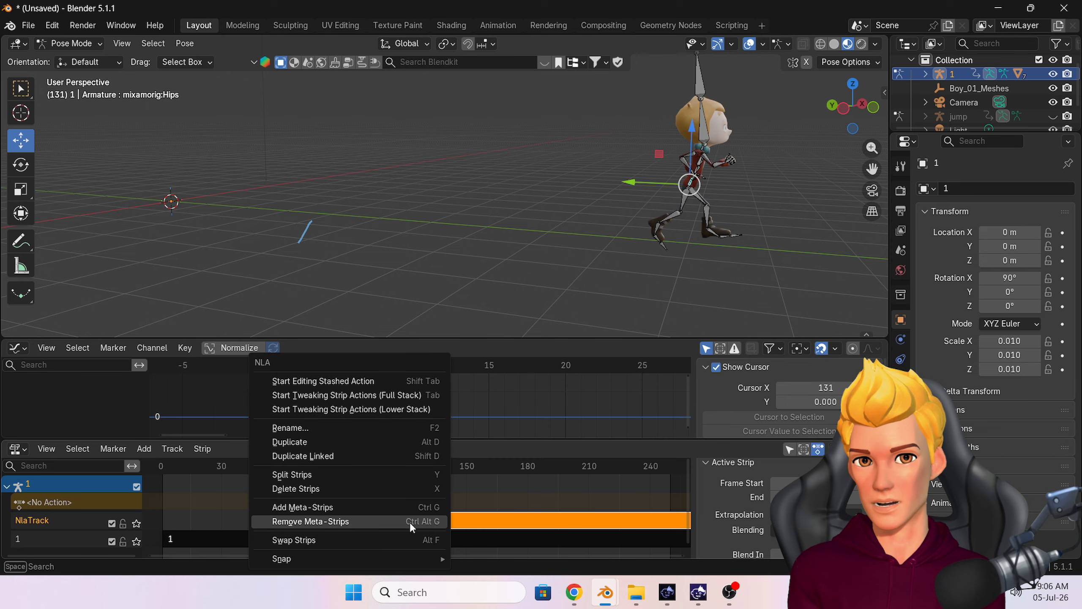
left_click(402, 475)
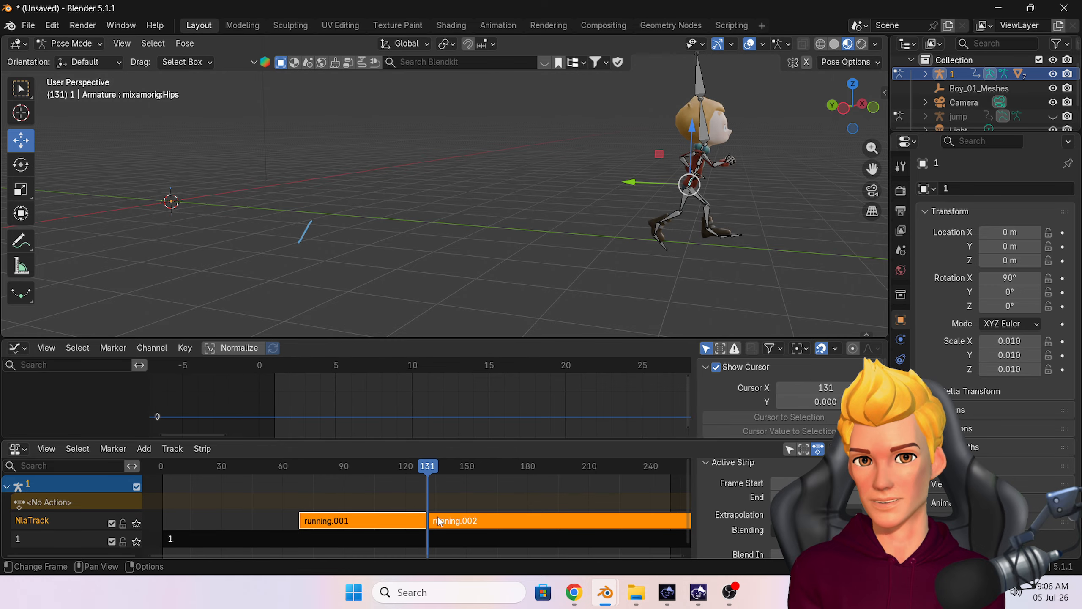
left_click(439, 521)
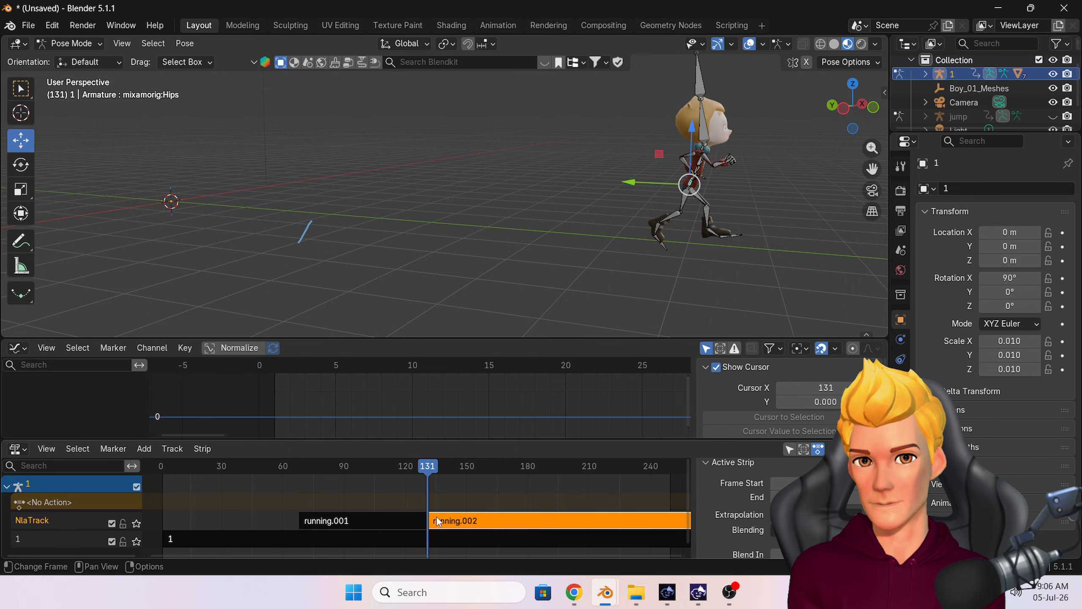
key("x")
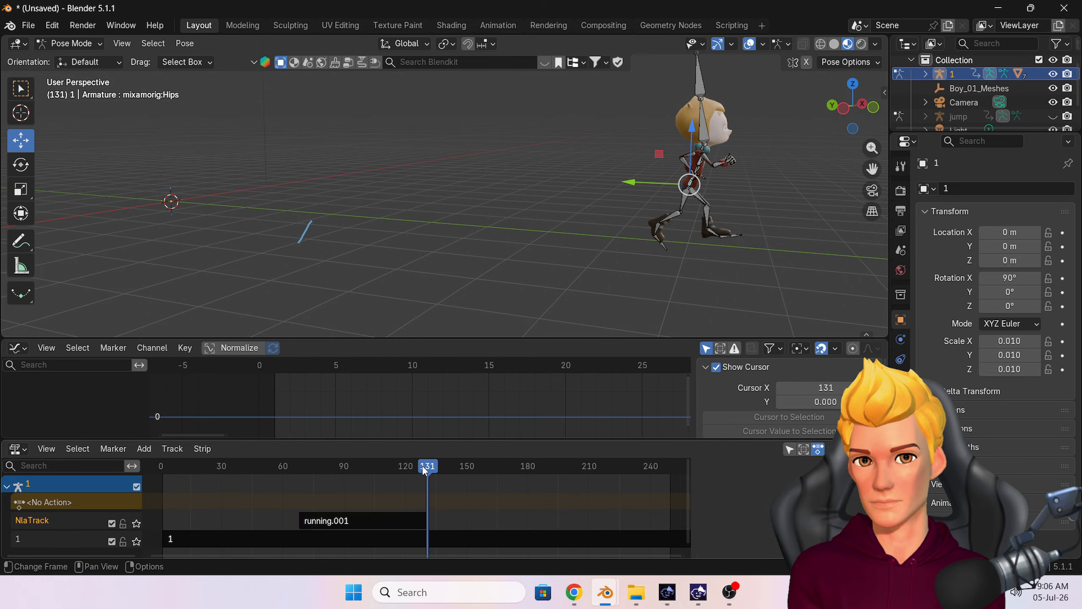
Add a strip with the jump action at frame 128 and shift it to start at about frame 130
mouse_move(425, 470)
left_mouse_down()
mouse_move(440, 474)
mouse_move(424, 475)
left_mouse_up()
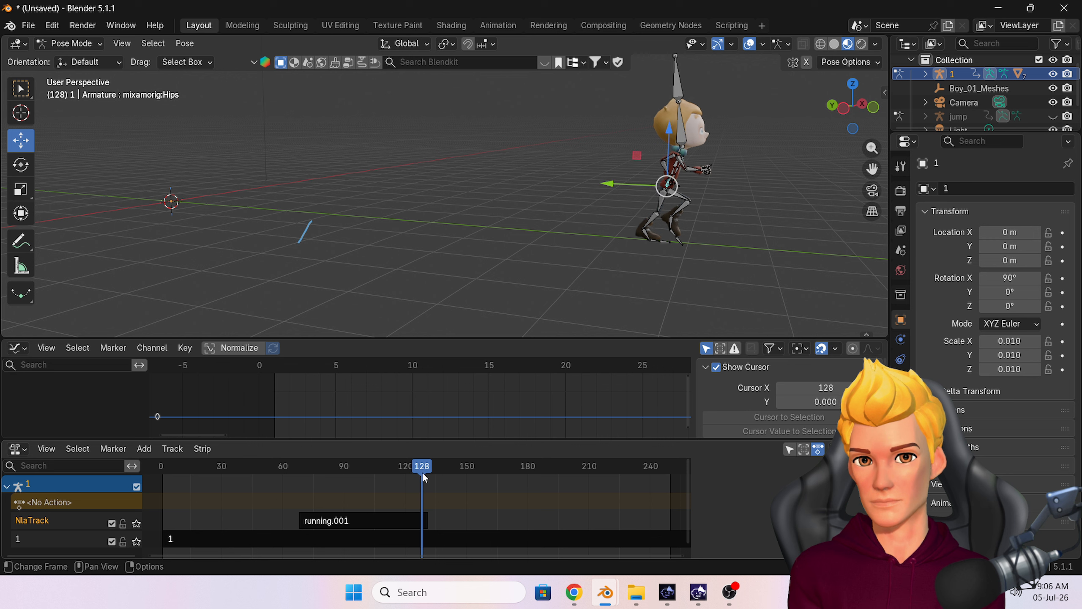
left_click(144, 449)
left_click(157, 464)
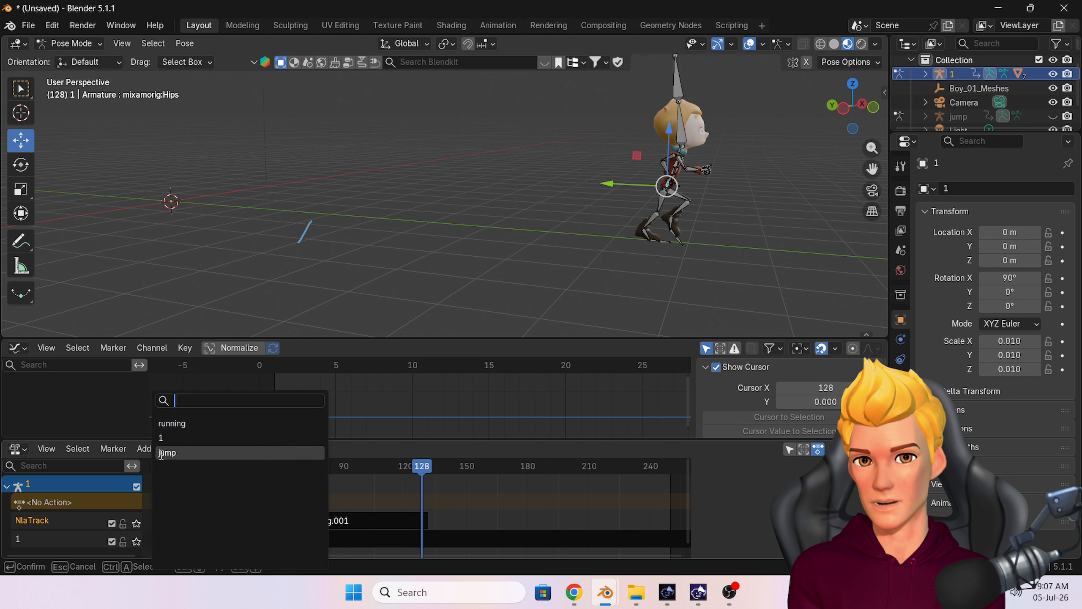
left_click(162, 453)
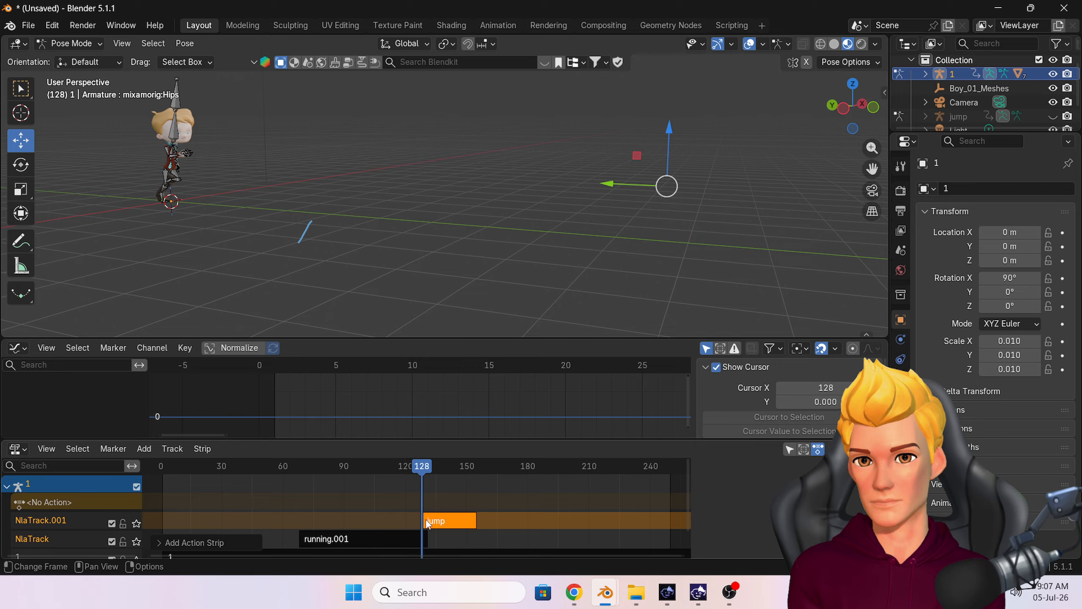
left_click_drag(438, 522, 443, 523)
left_click(425, 539)
Change the jump strip's extrapolation so that it does not hold its pose on the frames before the strip
left_click_drag(422, 467, 392, 468)
scroll(389, 502, "down", 1)
left_click(445, 522)
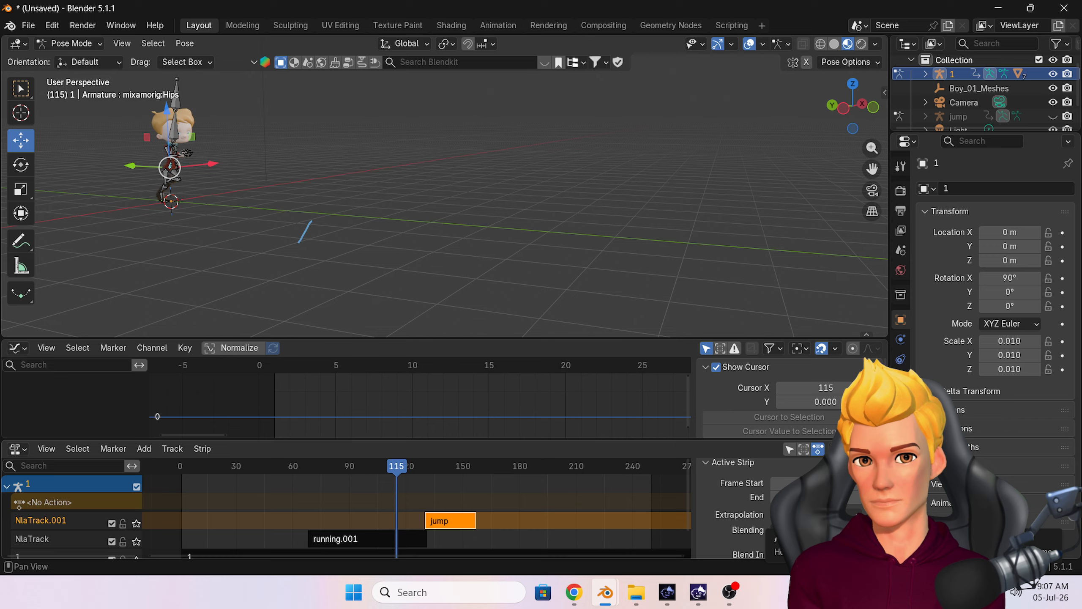
left_click(819, 515)
left_click(818, 530)
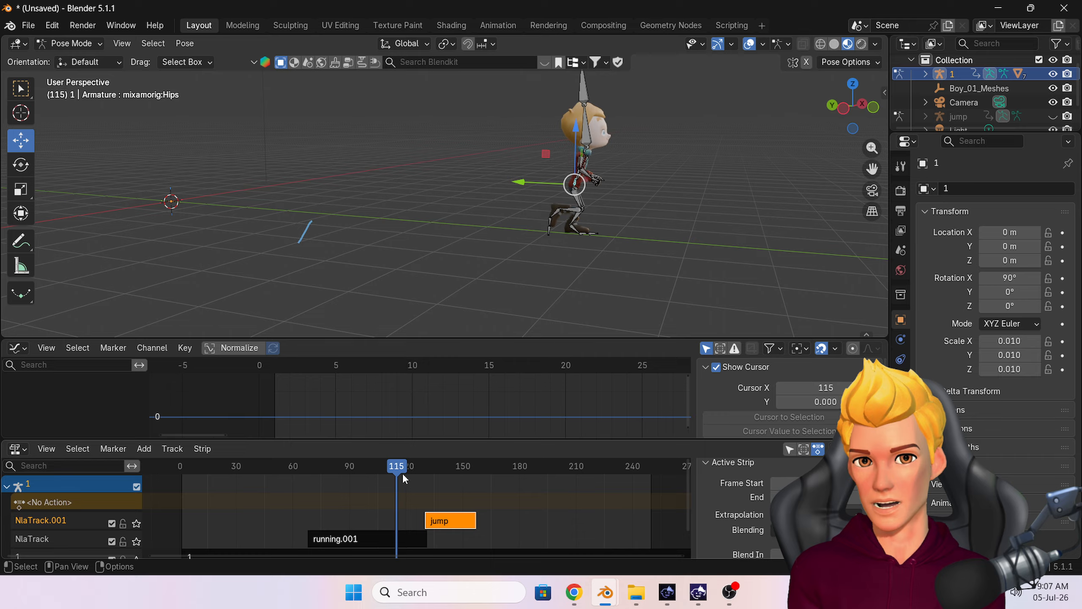
At frame 129, mark the character's position on the ground with a short annotation stroke below the feet
left_click_drag(404, 477, 424, 483)
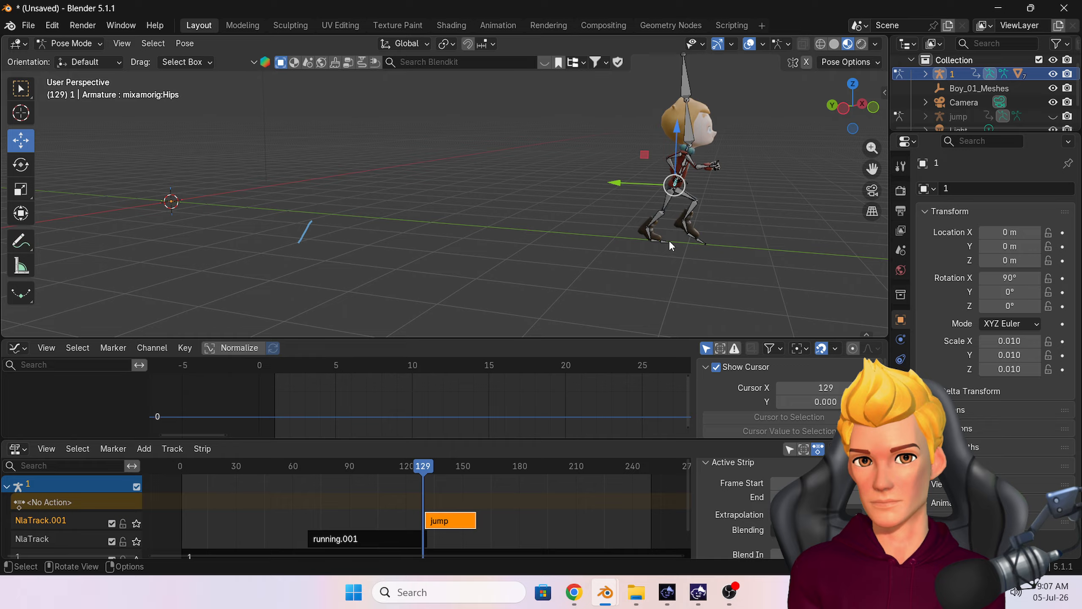
left_click(21, 242)
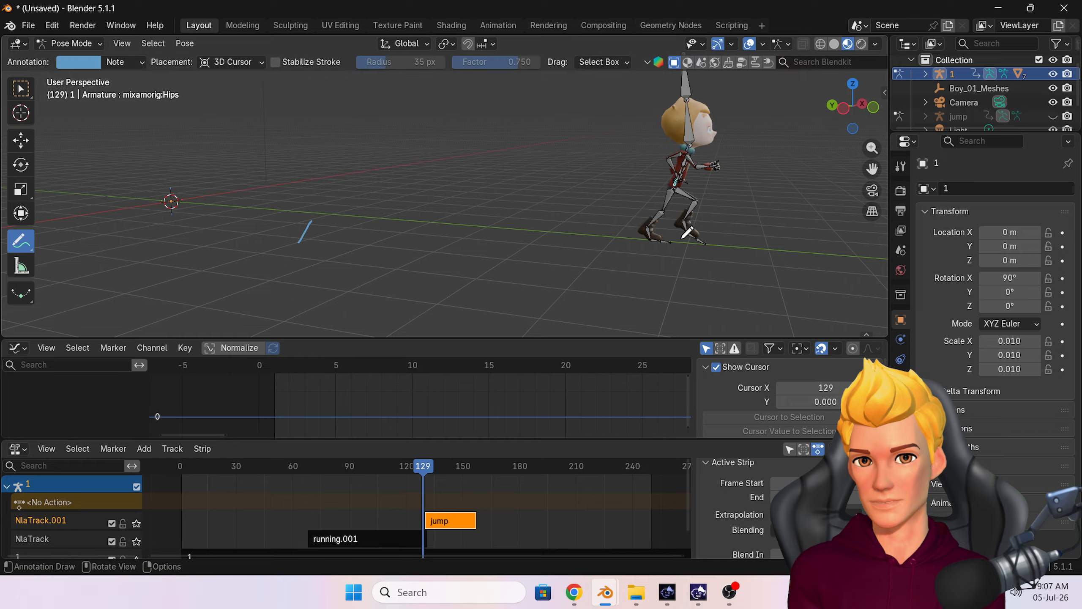
left_click_drag(677, 251, 671, 270)
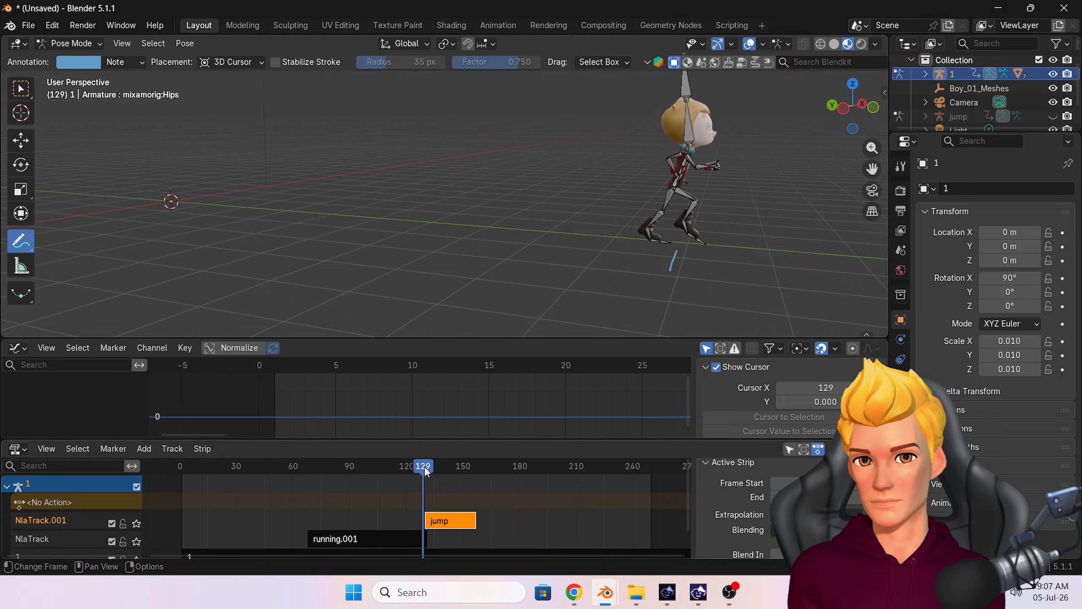
Start tweaking the jump strip's action, activate the Move tool and go to frame 131
left_click_drag(425, 466, 424, 468)
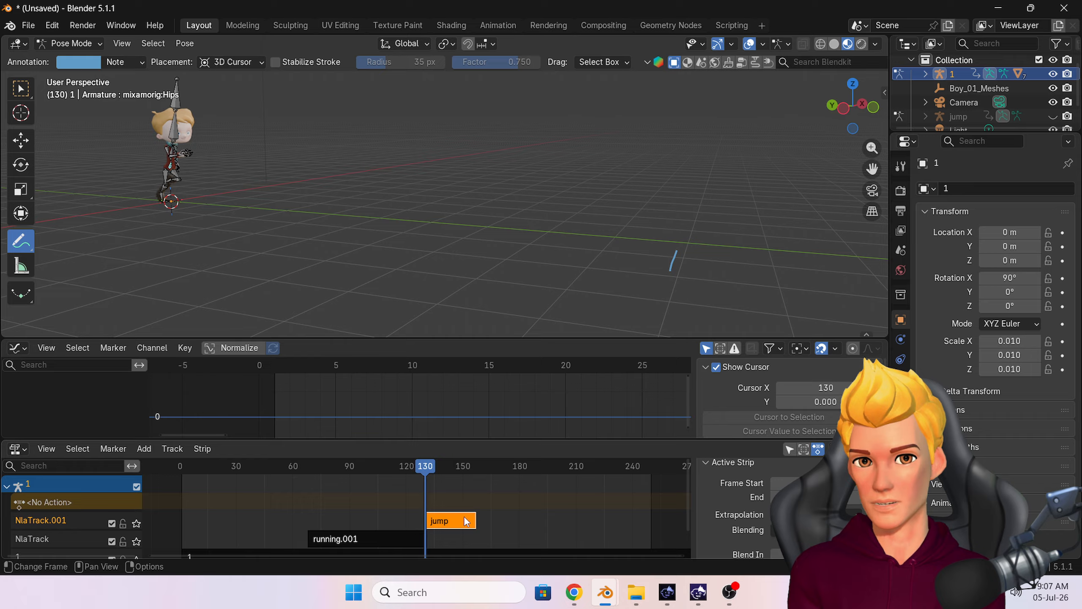
key("Tab")
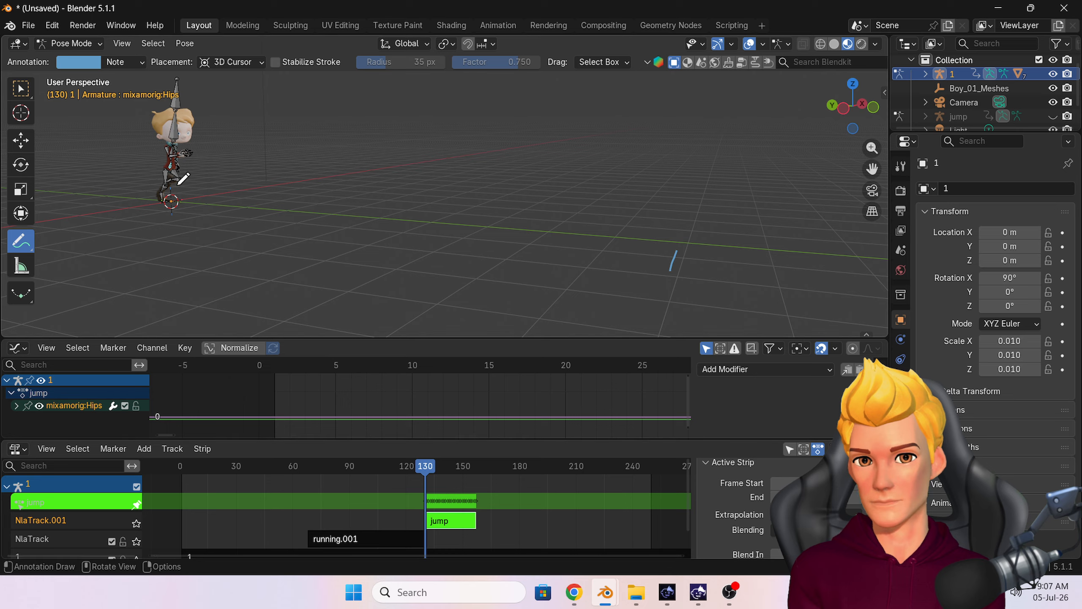
left_click(22, 147)
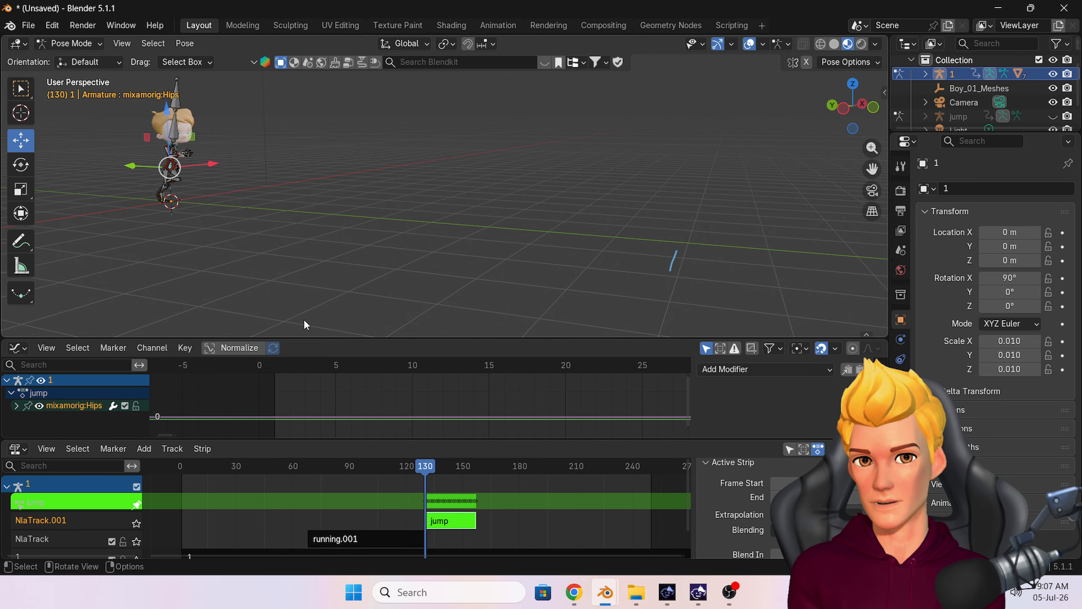
left_click_drag(423, 469, 430, 473)
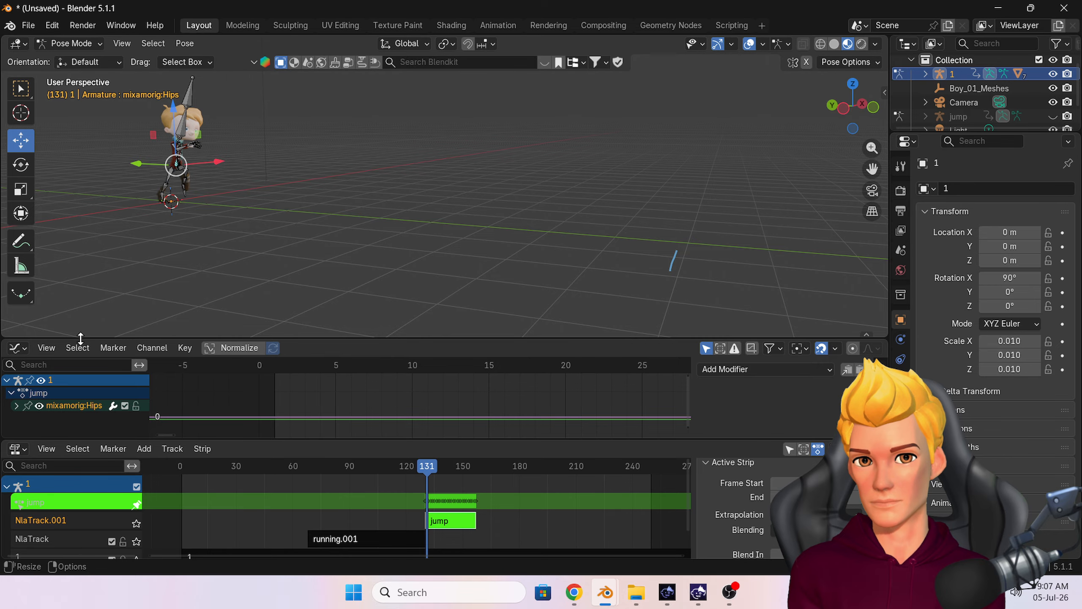
Show only the Z Location curve of the jump action's hips and raise it to bring the character to the annotation mark
left_click_drag(79, 338, 79, 276)
left_click(16, 345)
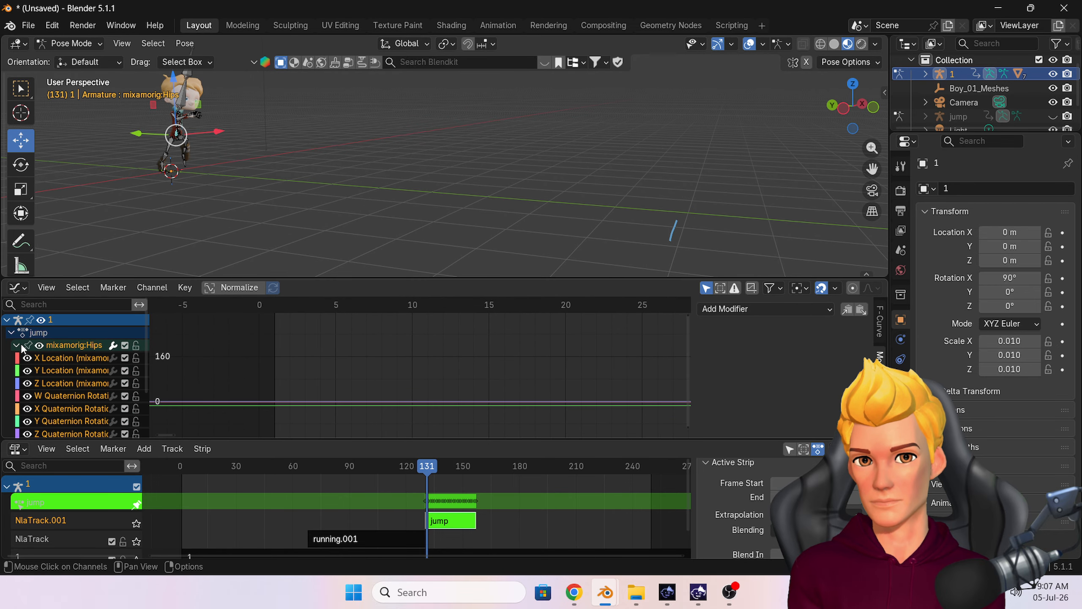
left_click(28, 384, "ctrl")
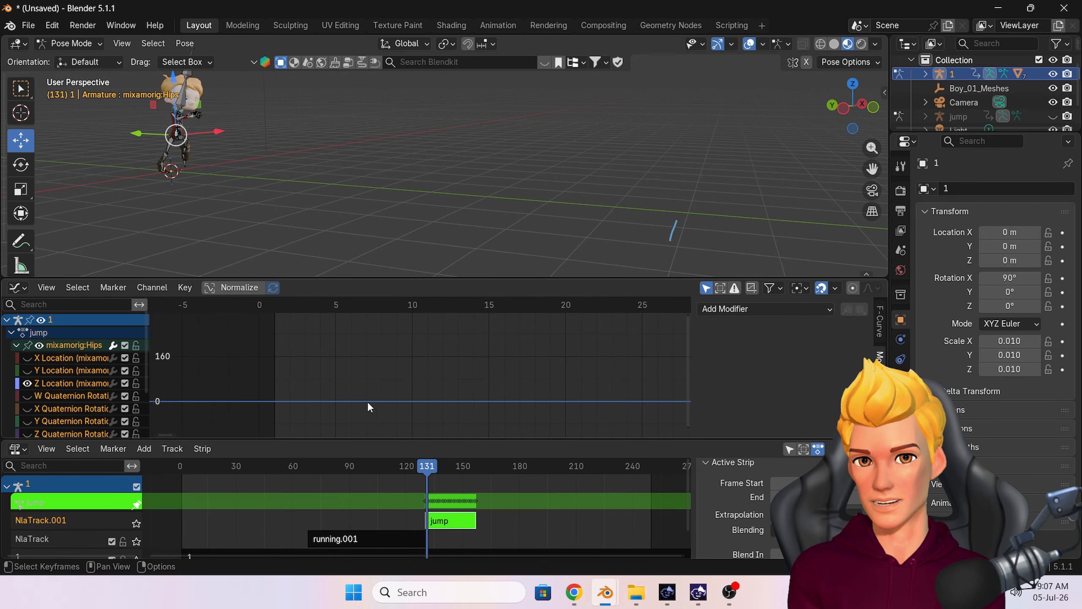
key("Home")
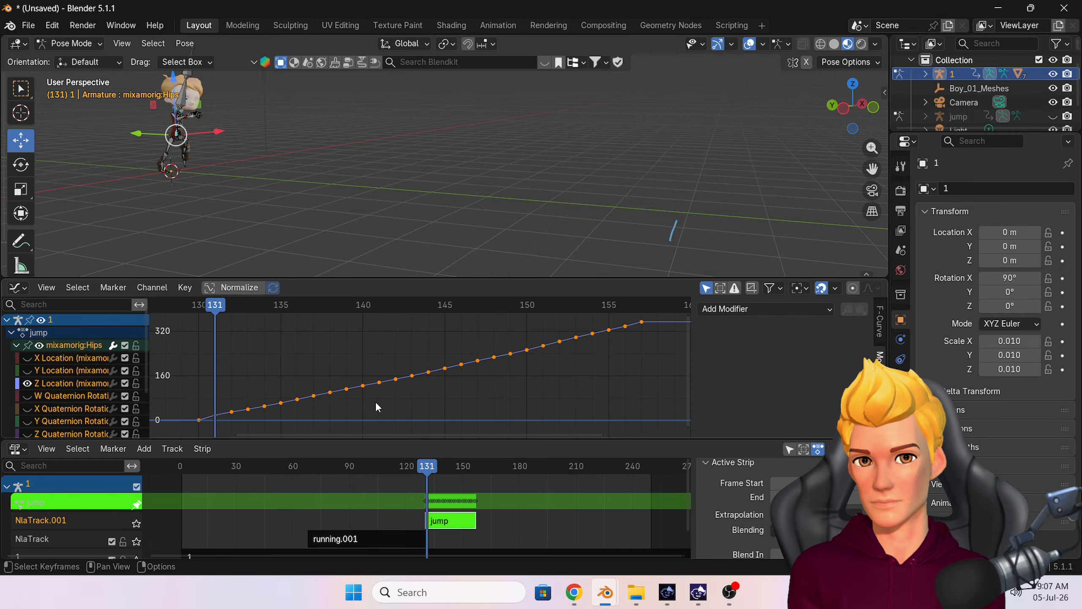
key("g")
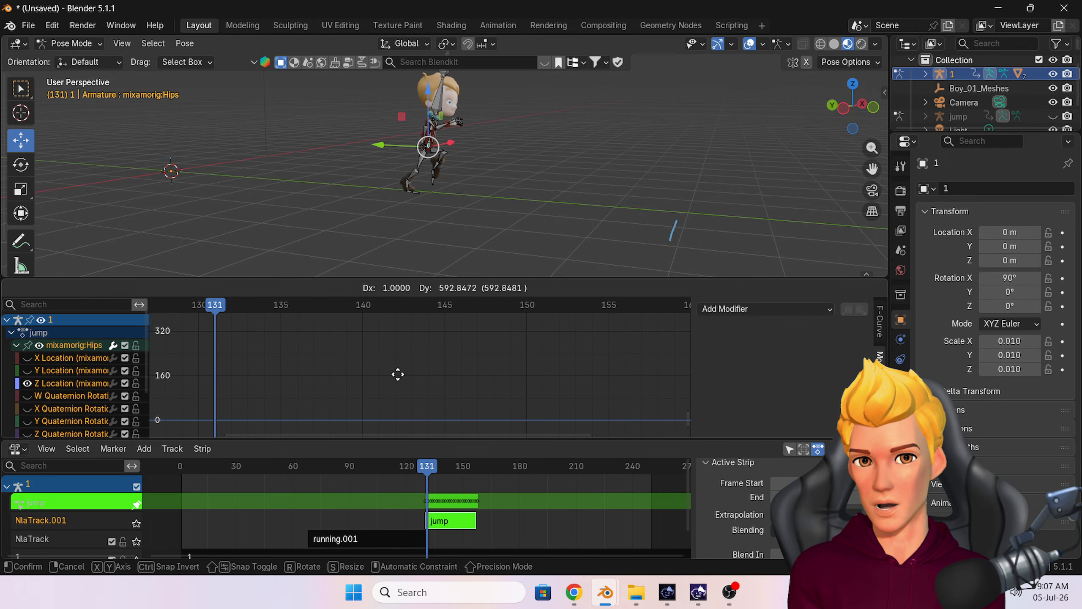
left_click(407, 403)
Leave tweak mode, split the walk strip 1 at frame 159 and delete the part after the split
left_click_drag(427, 467, 479, 501)
scroll(554, 514, "down", 2)
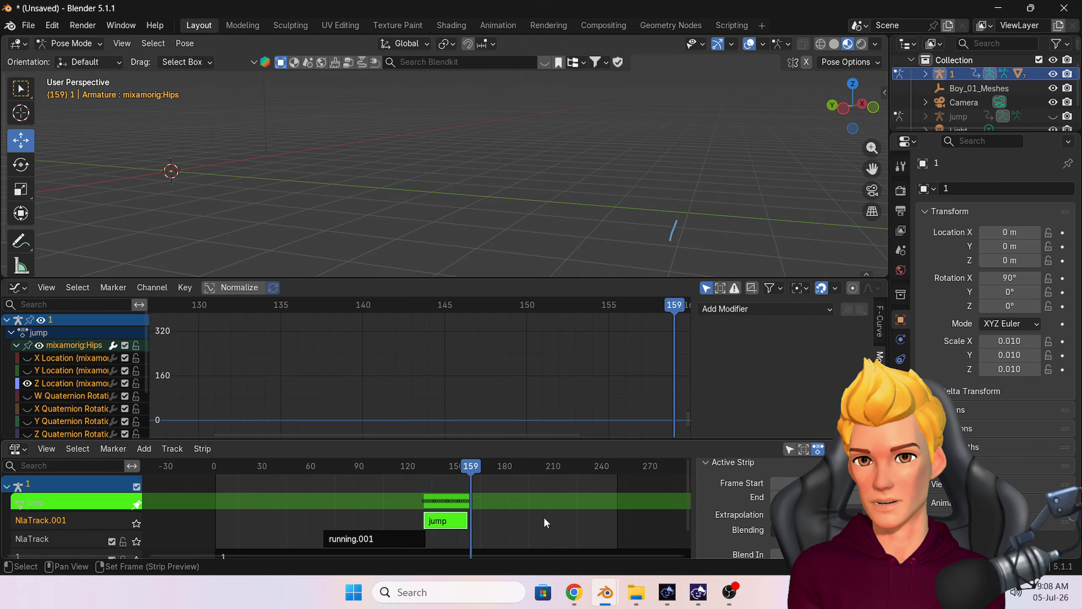
middle_click_drag(547, 524, 545, 498)
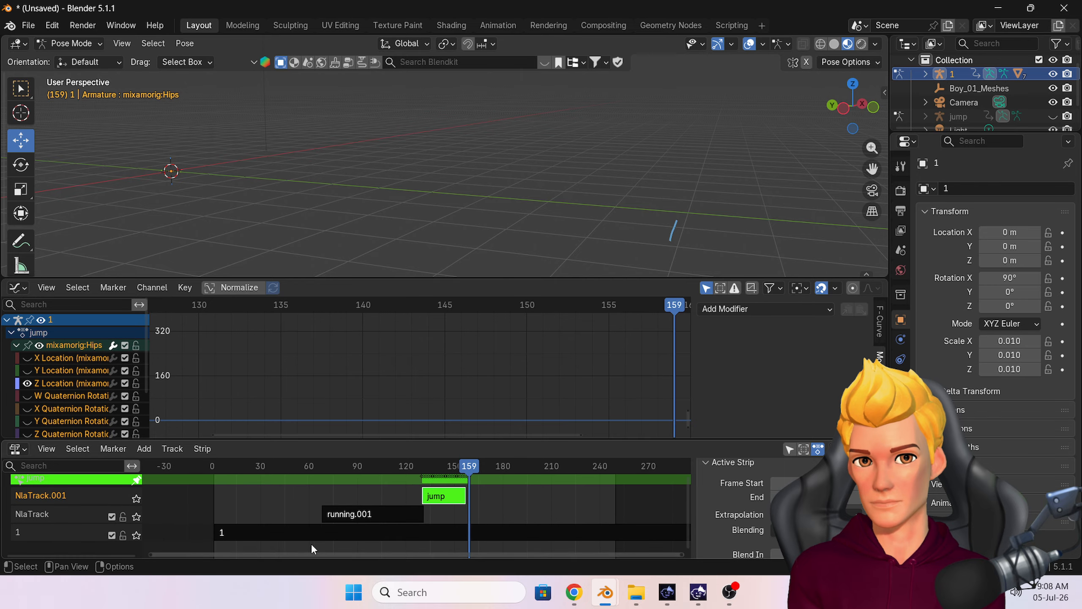
key("Tab")
left_click(405, 539)
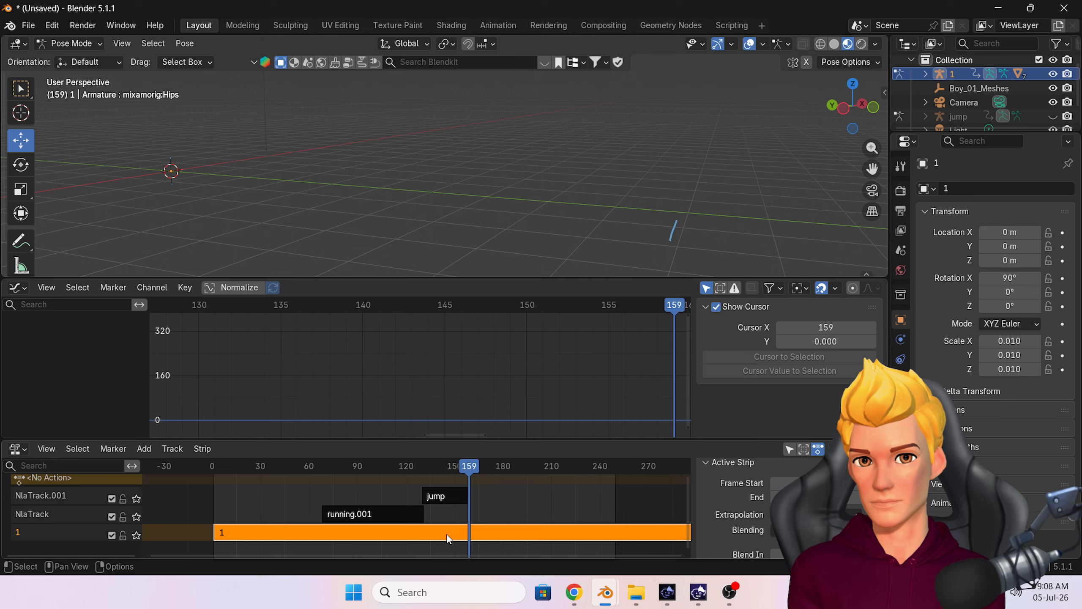
right_click(449, 538)
left_click(433, 478)
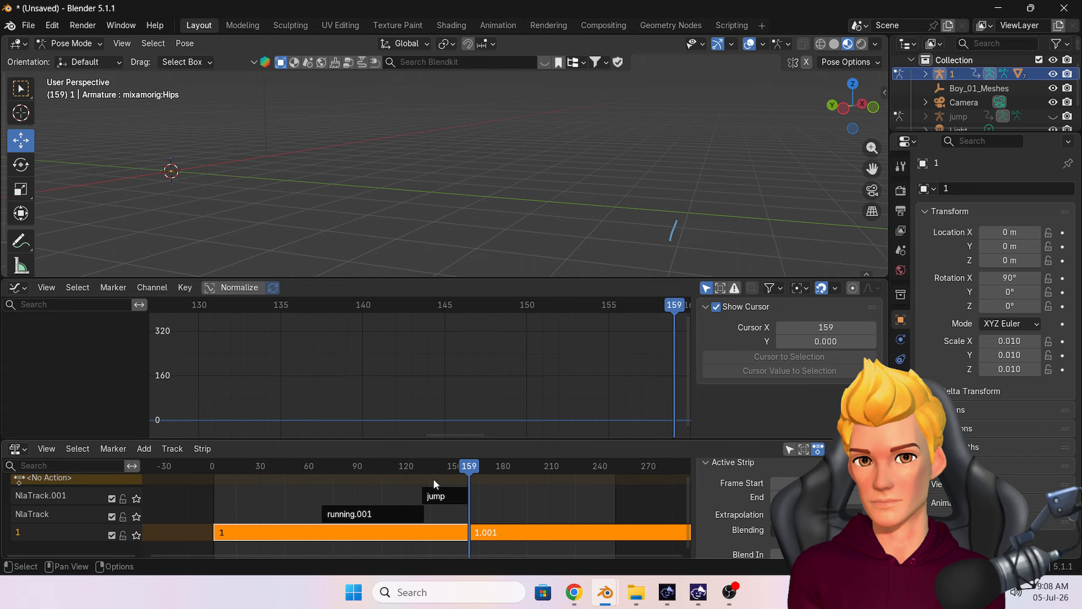
left_click(479, 538)
key("Delete")
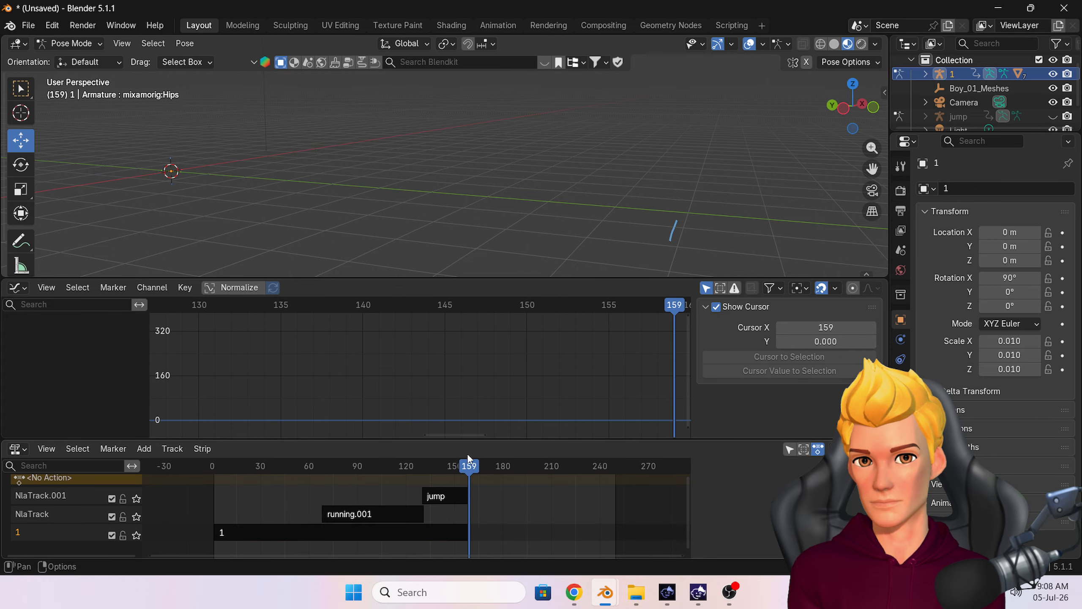
Replace the Graph Editor with a Timeline and set the scene's end frame to 158
left_click_drag(467, 465, 466, 473)
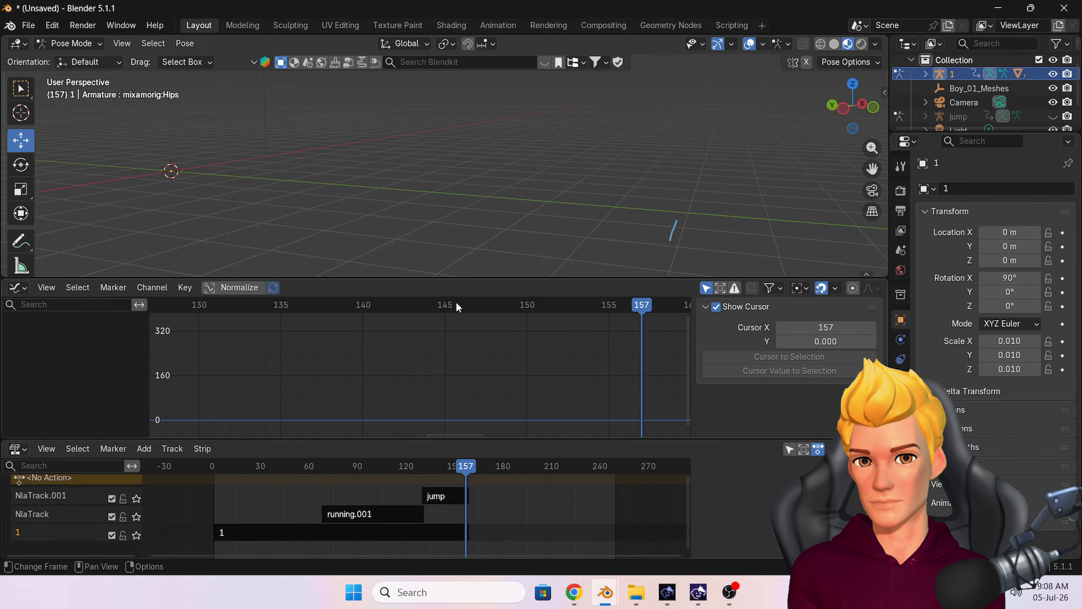
left_click(20, 288)
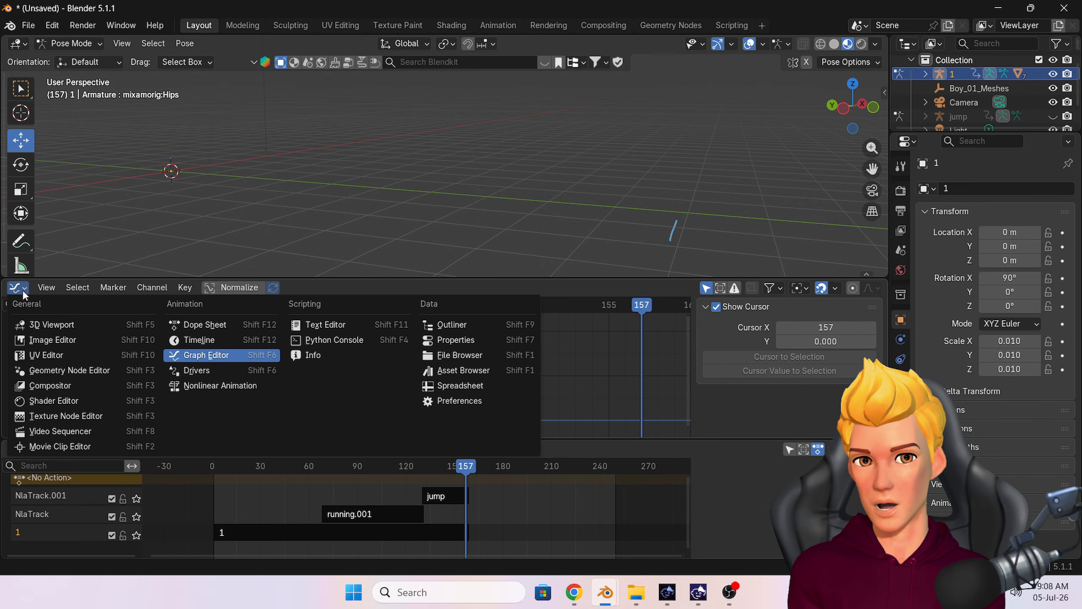
left_click(199, 340)
left_click(820, 288)
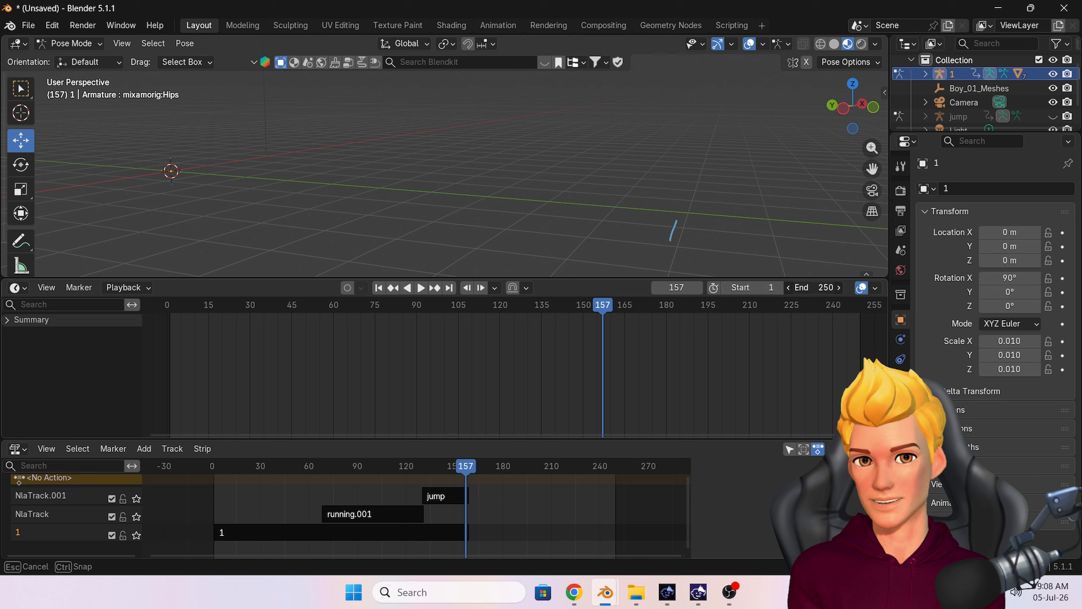
type("158")
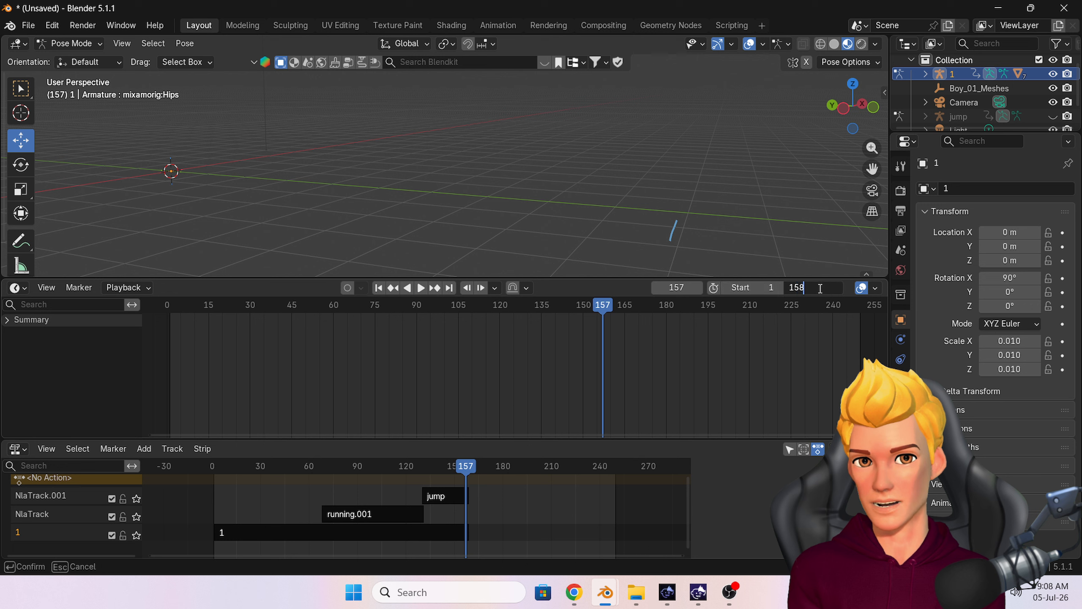
key("Return")
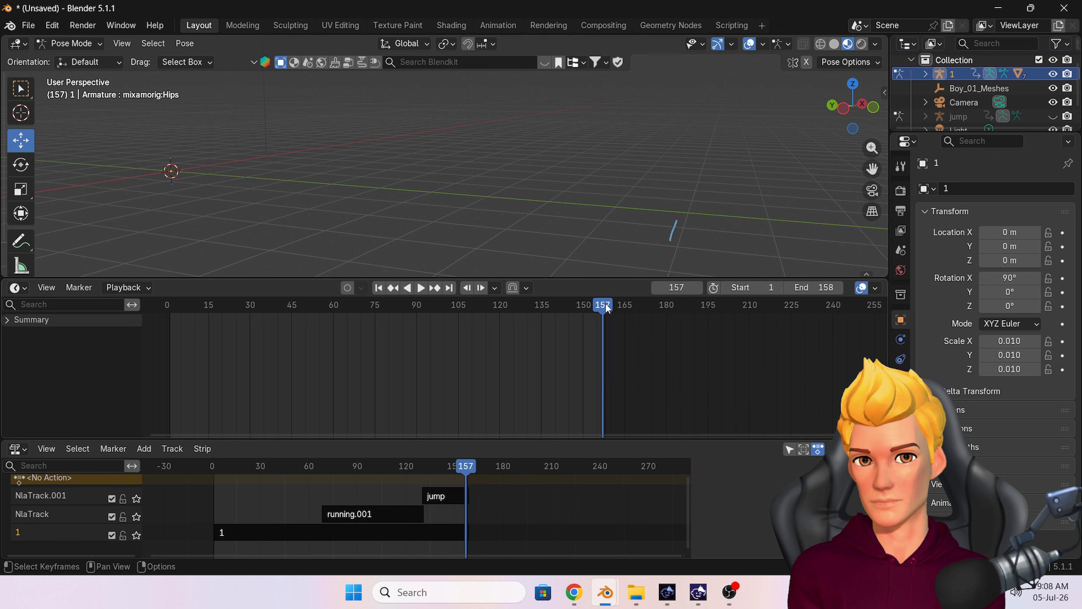
Preview the animation briefly from its beginning, stop it and hide armature 1 in the viewport
left_click_drag(608, 310, 179, 312)
left_click(421, 288)
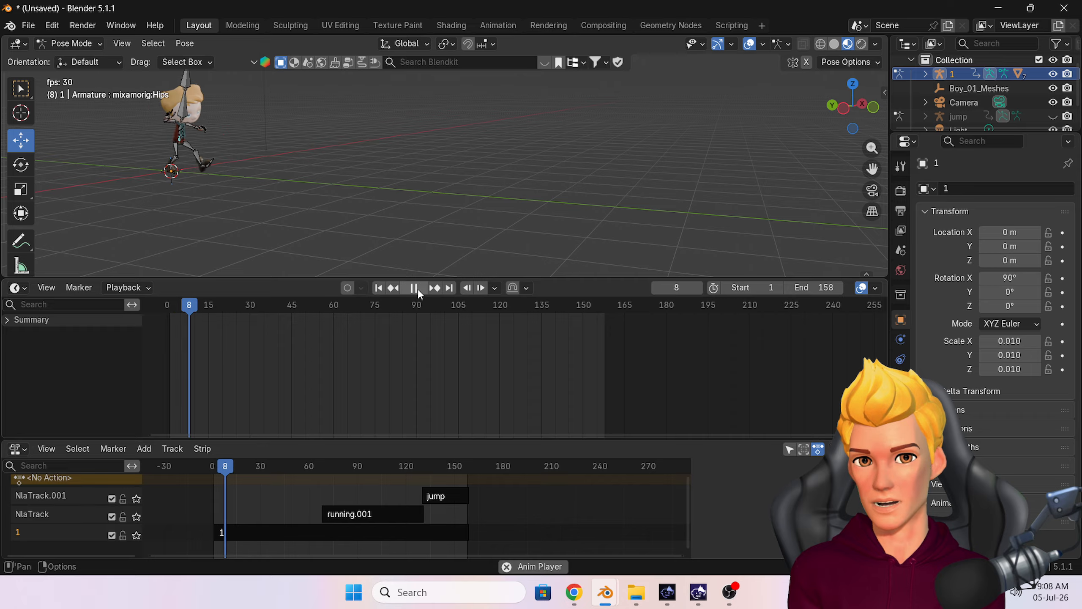
key("space")
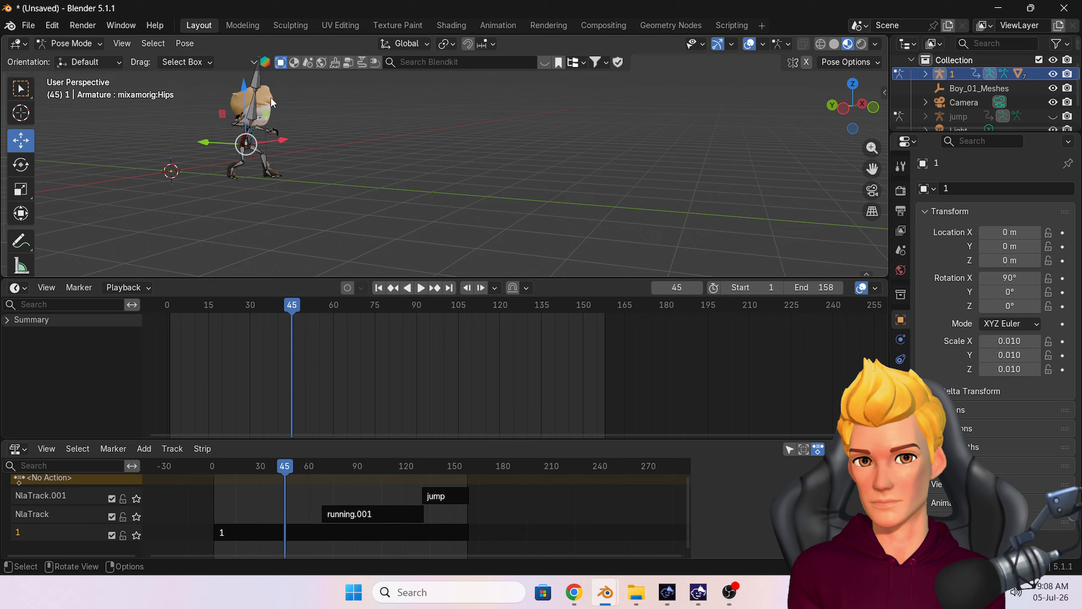
left_click(256, 91)
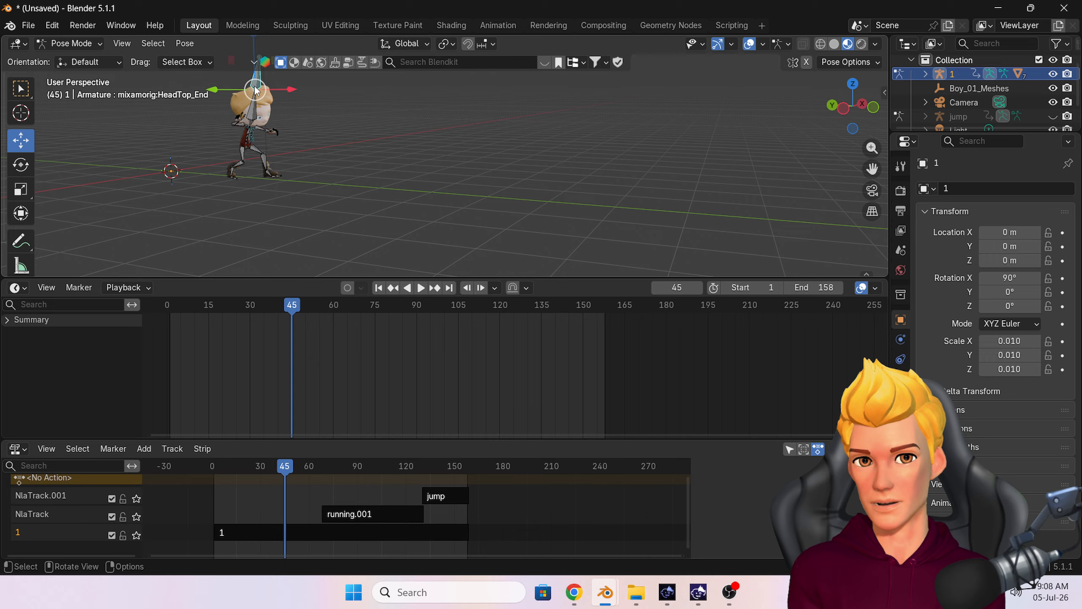
left_click(1053, 74)
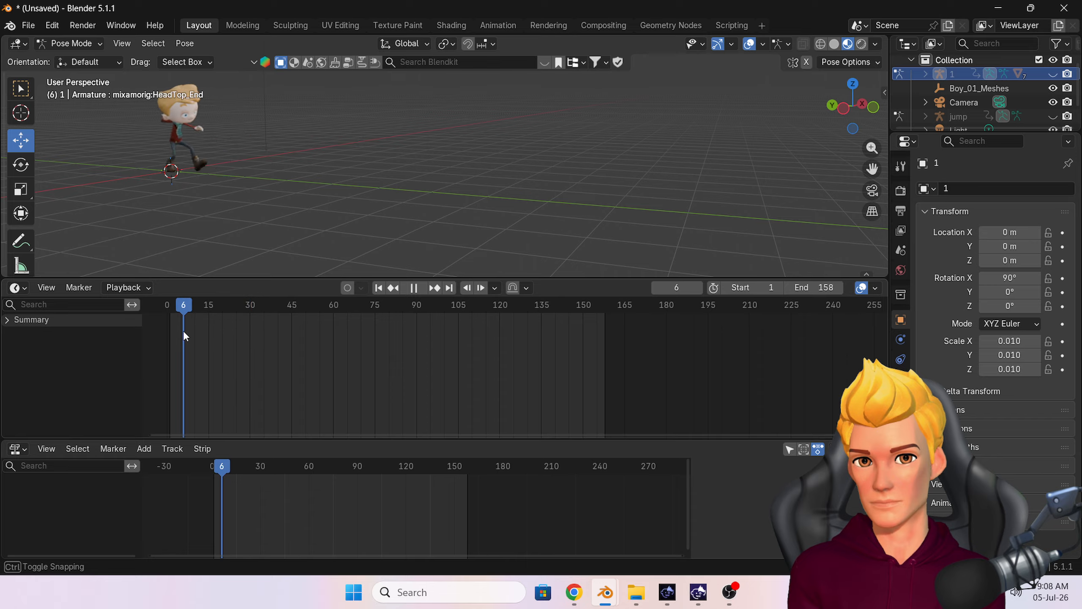
Play the combined animation from the start and check the transitions between walk, run and jump
left_click_drag(183, 336, 173, 331)
middle_click_drag(369, 211, 379, 239, "shift")
left_click(418, 293)
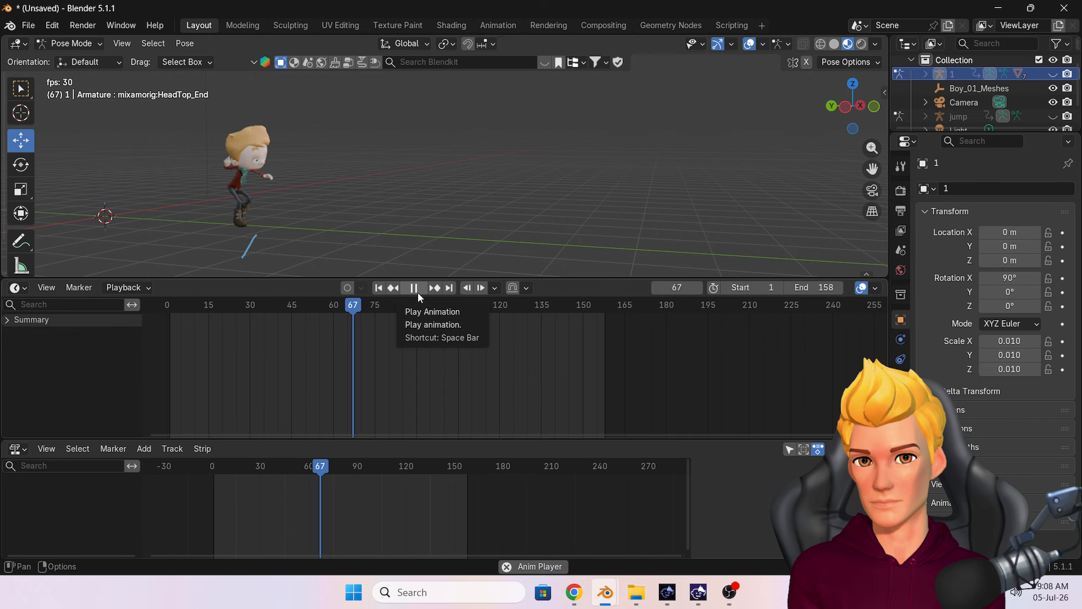
mouse_move(453, 200)
middle_mouse_down()
mouse_move(416, 215)
mouse_move(459, 201)
middle_mouse_up()
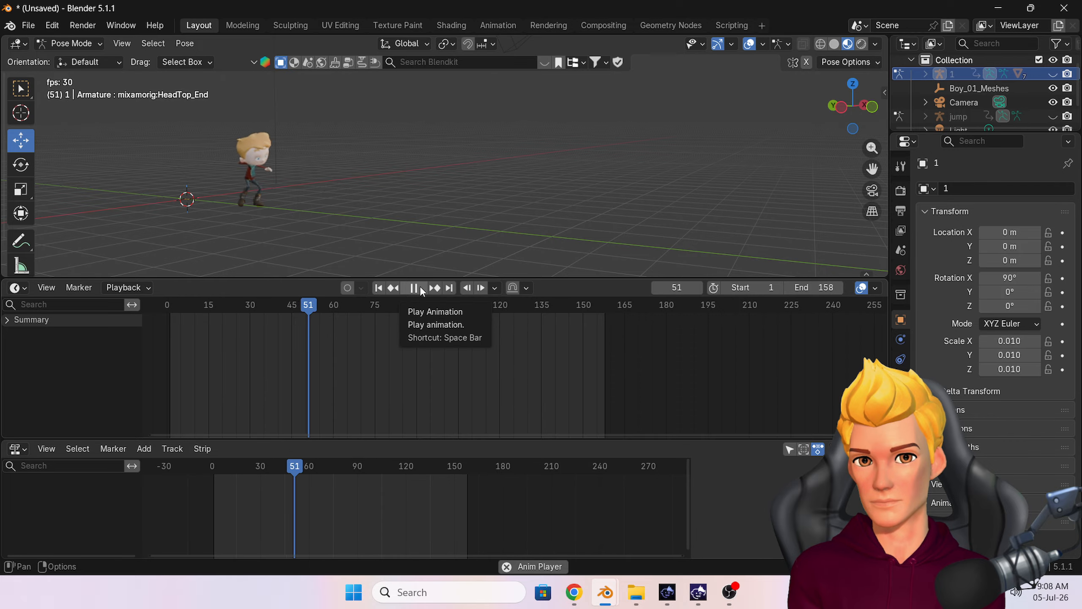
middle_click_drag(351, 235, 316, 237, "shift")
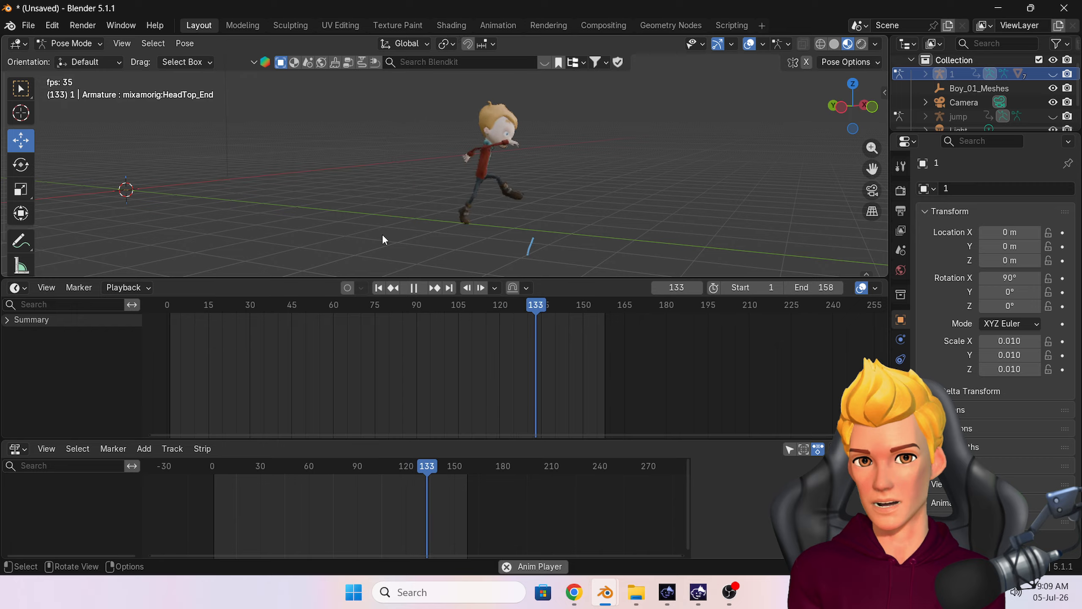
mouse_move(393, 231)
middle_mouse_down()
mouse_move(380, 226)
mouse_move(381, 239)
mouse_move(410, 244)
mouse_move(394, 239)
middle_mouse_up()
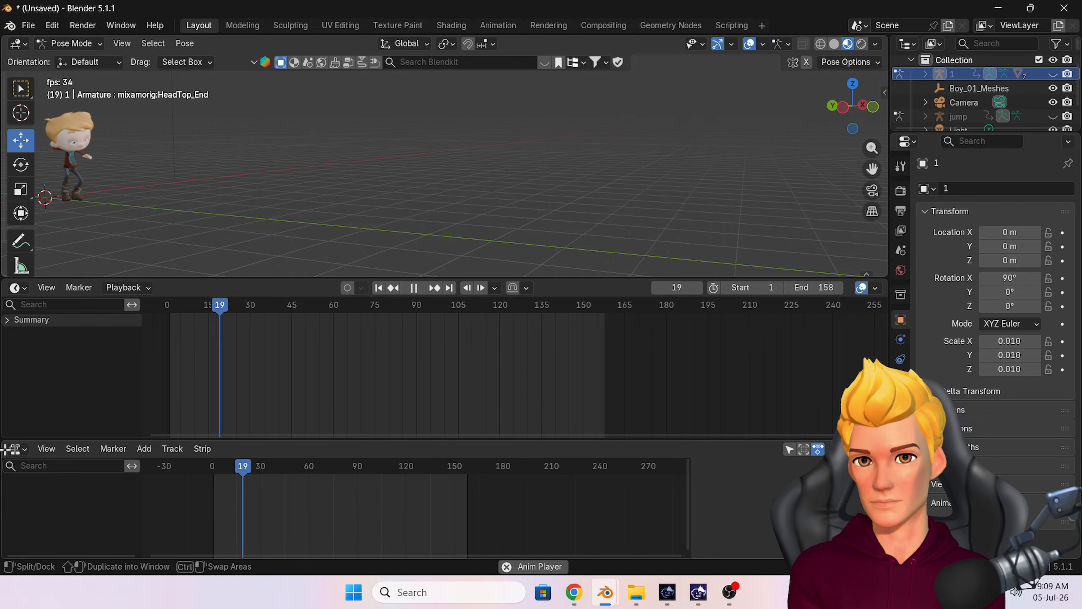
Merge the two lower editor areas into one Timeline and shrink it to enlarge the 3D viewport
left_click_drag(4, 447, 15, 393)
left_click(17, 287)
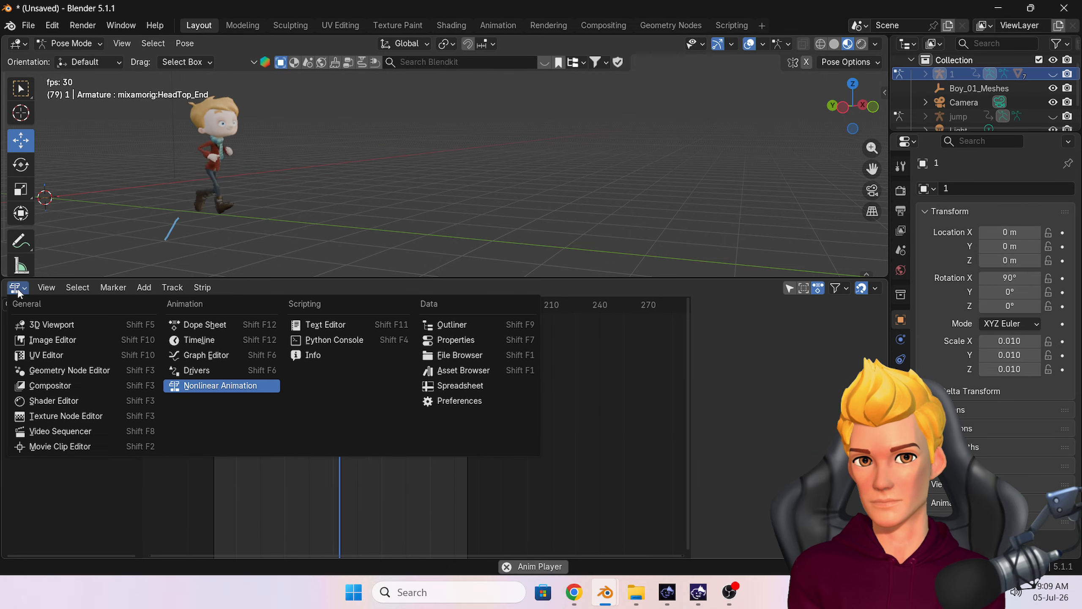
left_click(199, 340)
left_click_drag(346, 280, 350, 457)
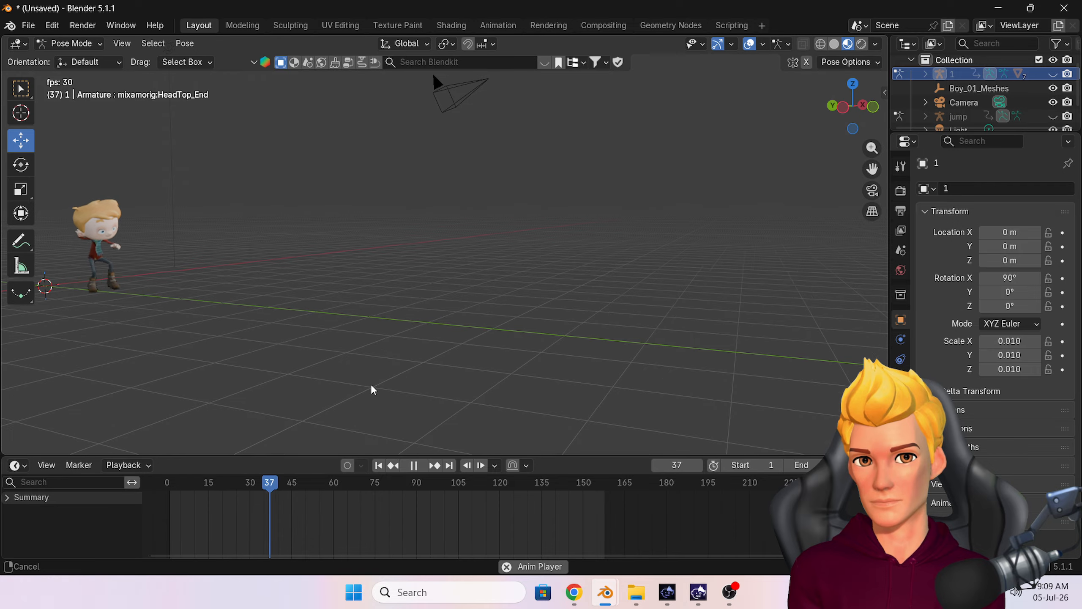
Examine the looping walk, run and jump playback in the enlarged viewport from several angles and distances
middle_click_drag(399, 375, 233, 356, "shift")
scroll(421, 378, "up", 2)
scroll(298, 350, "down", 1)
scroll(265, 344, "down", 2)
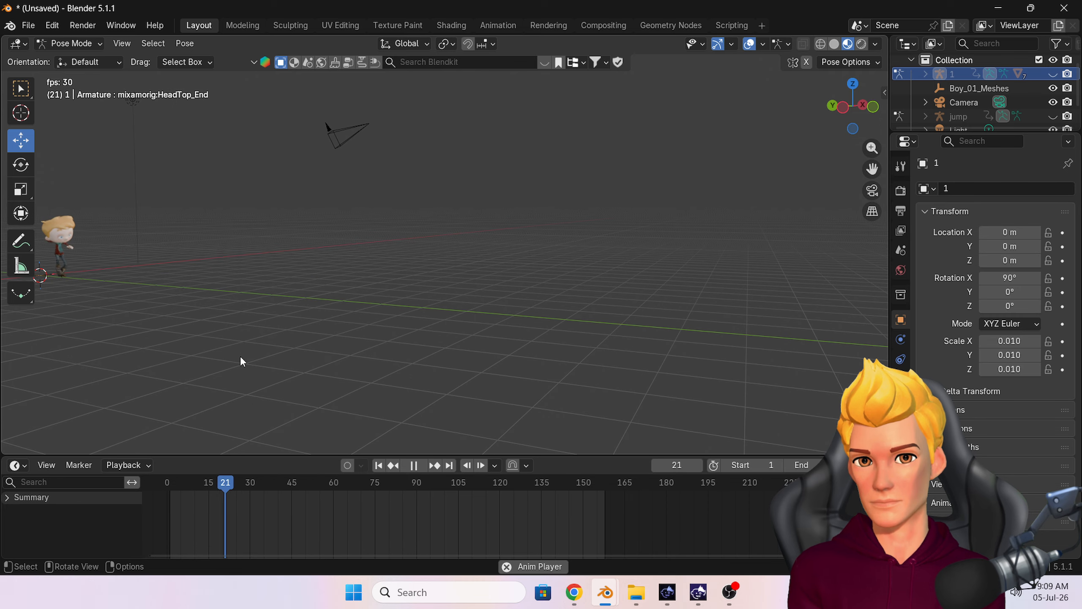
middle_click_drag(240, 360, 337, 372, "shift")
scroll(287, 364, "up", 1)
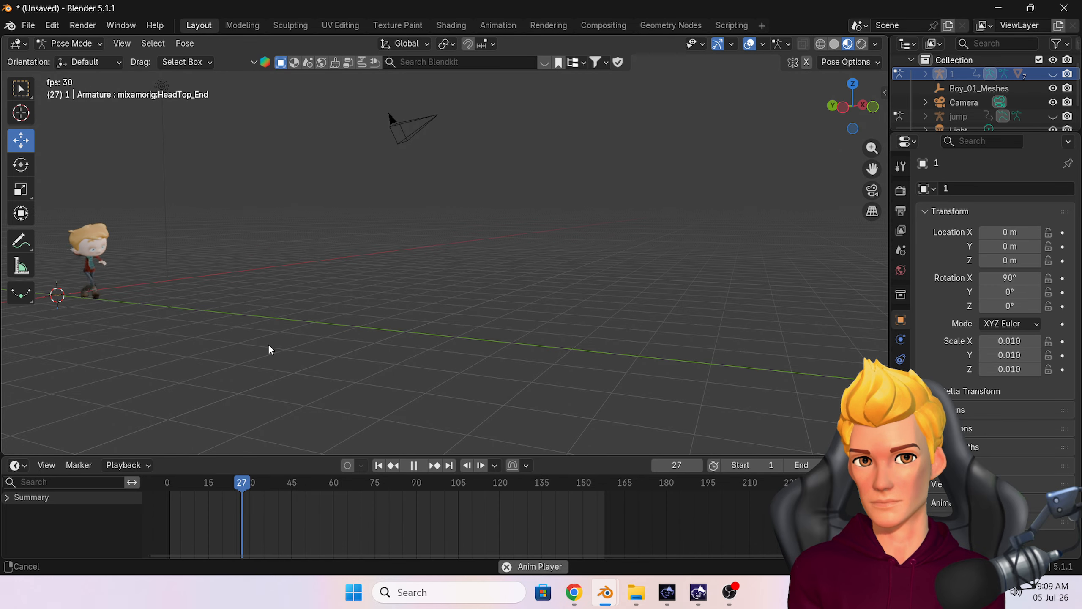
middle_click_drag(271, 349, 293, 352)
scroll(289, 349, "up", 1)
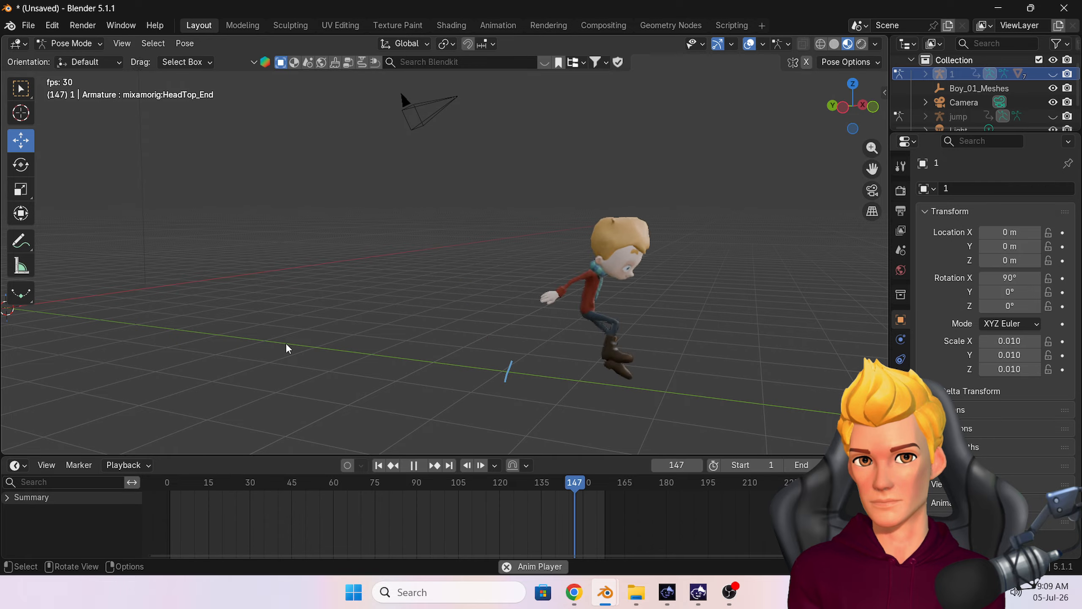
middle_click_drag(288, 349, 340, 350)
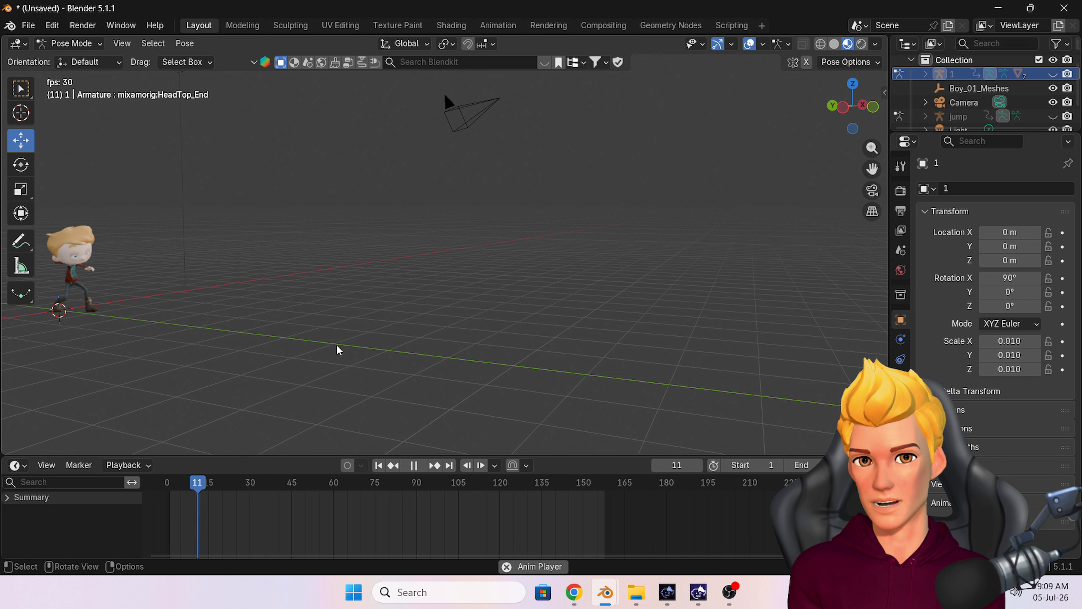
middle_click_drag(326, 358, 295, 358)
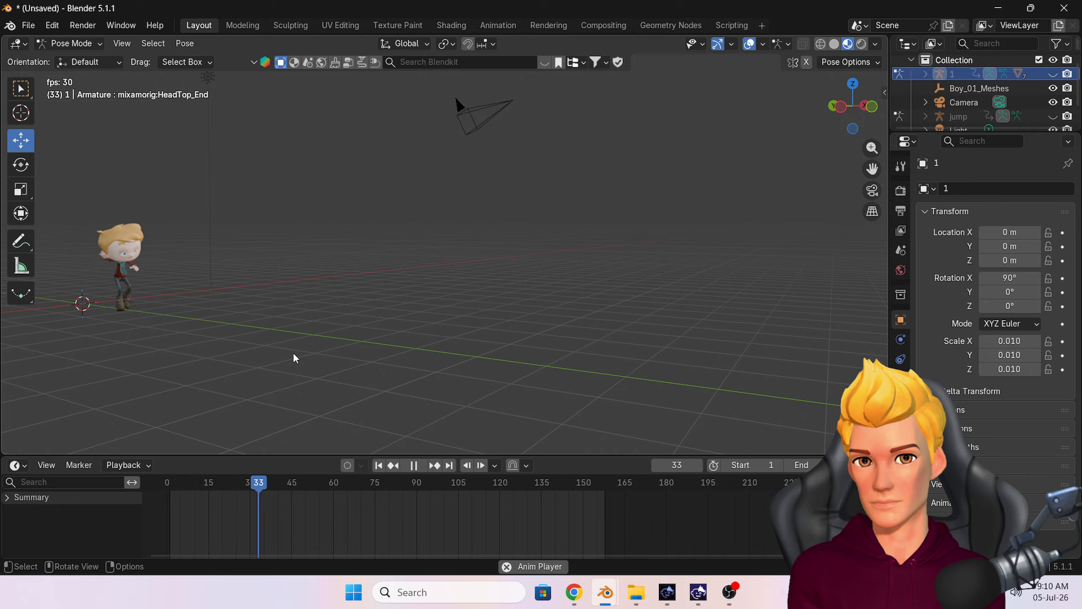